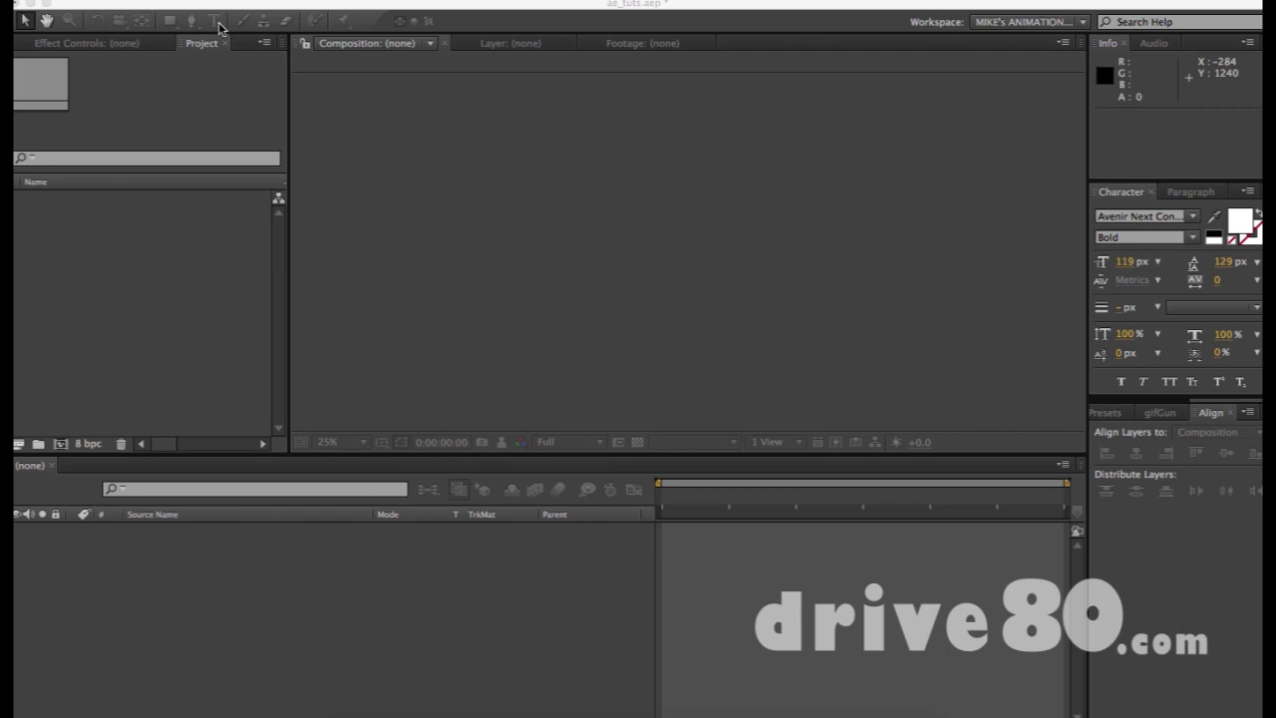
# Create Comp 1 as an HDTV 1080 24 composition (1920×1080, 24 fps) with a Medium Royal Blue background
pyautogui.click(196, 331)
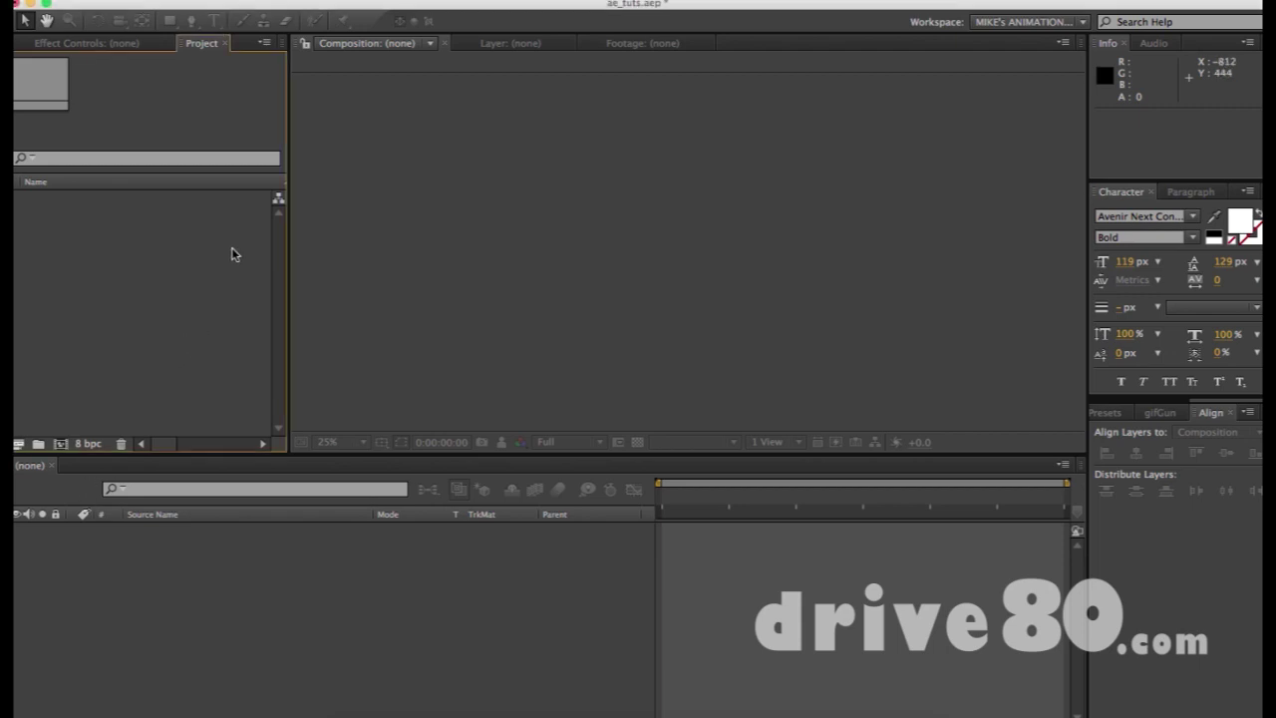
pyautogui.press('super+n')
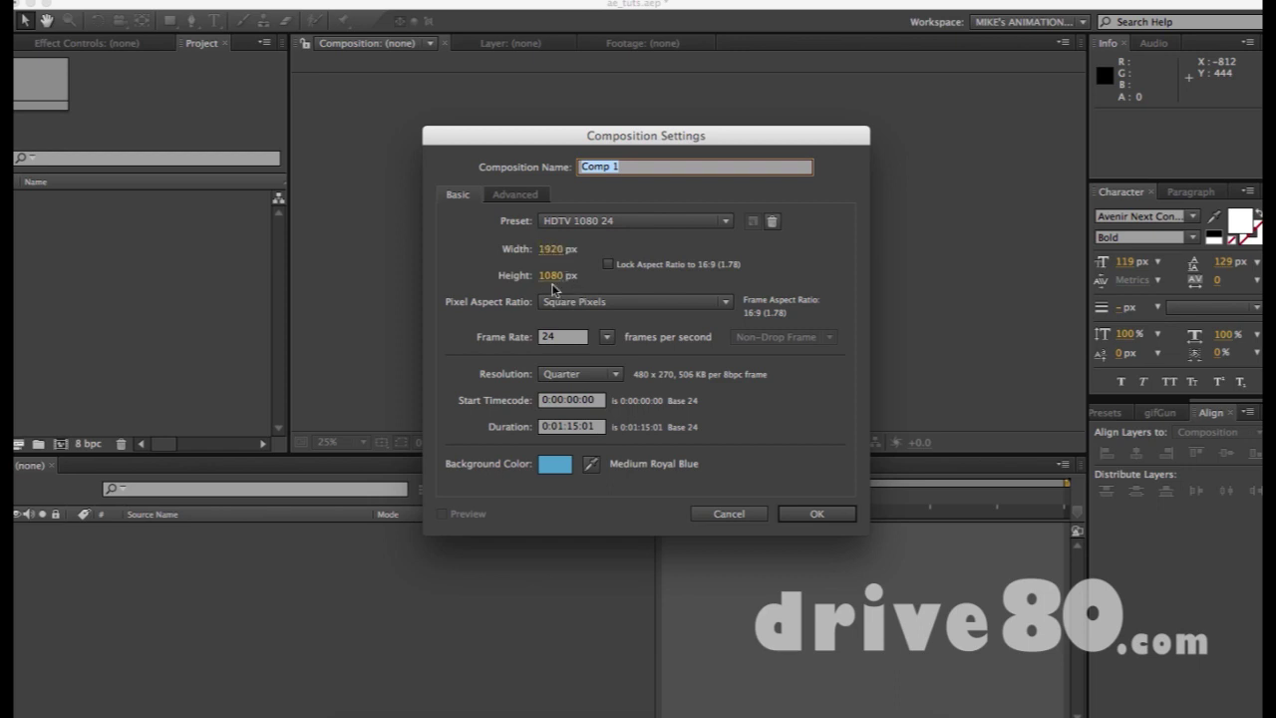
pyautogui.click(606, 337)
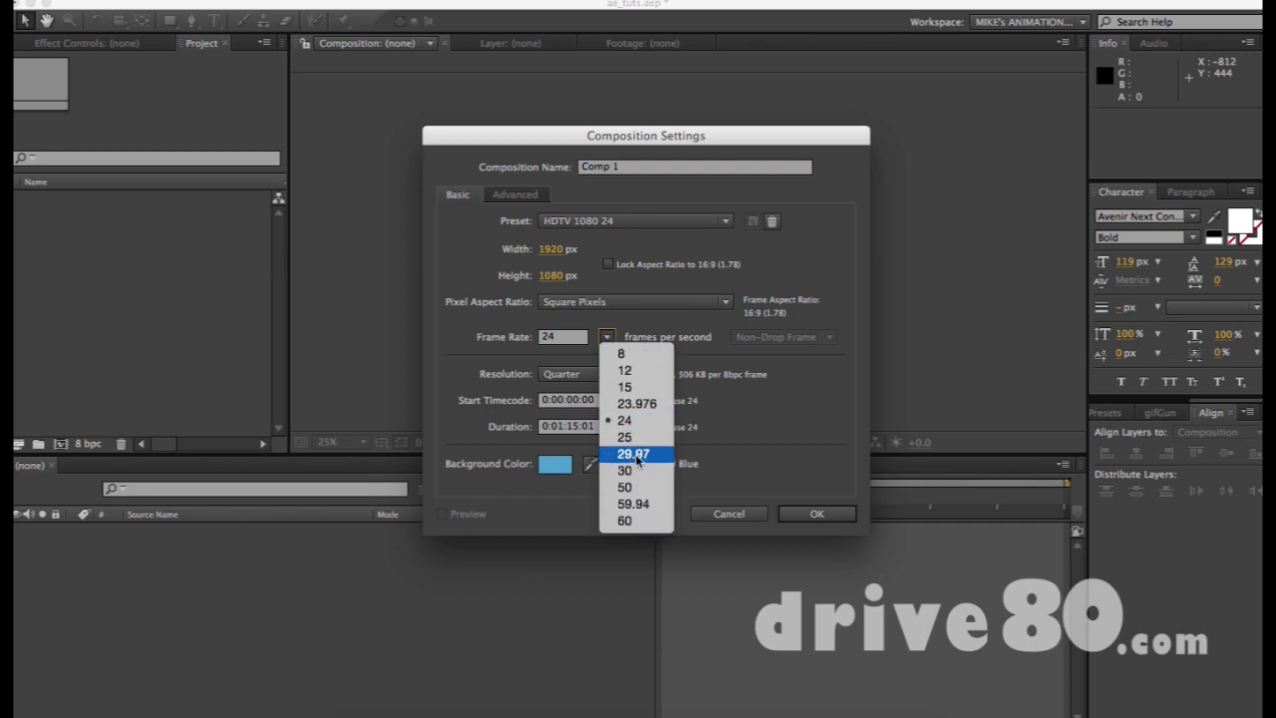
pyautogui.click(470, 314)
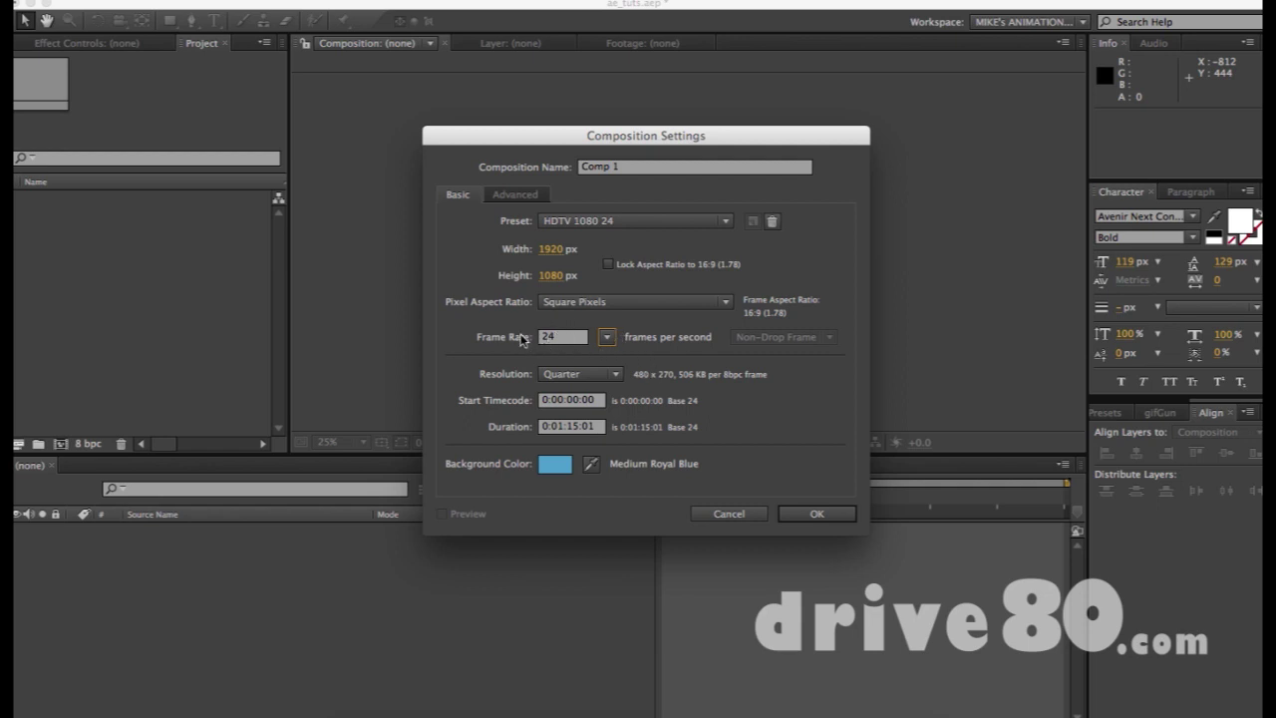
pyautogui.click(801, 513)
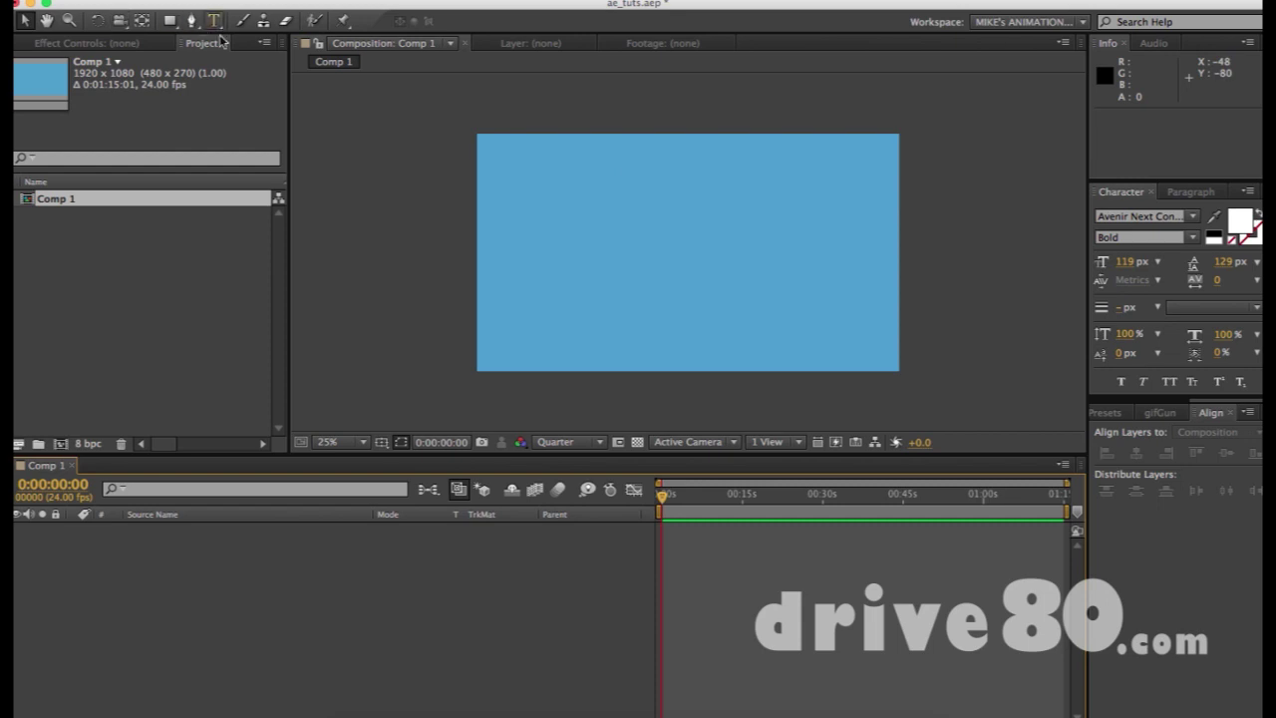
# Add a white bold 119 px text layer reading 'text' in the upper middle of Comp 1
pyautogui.press('super+t')
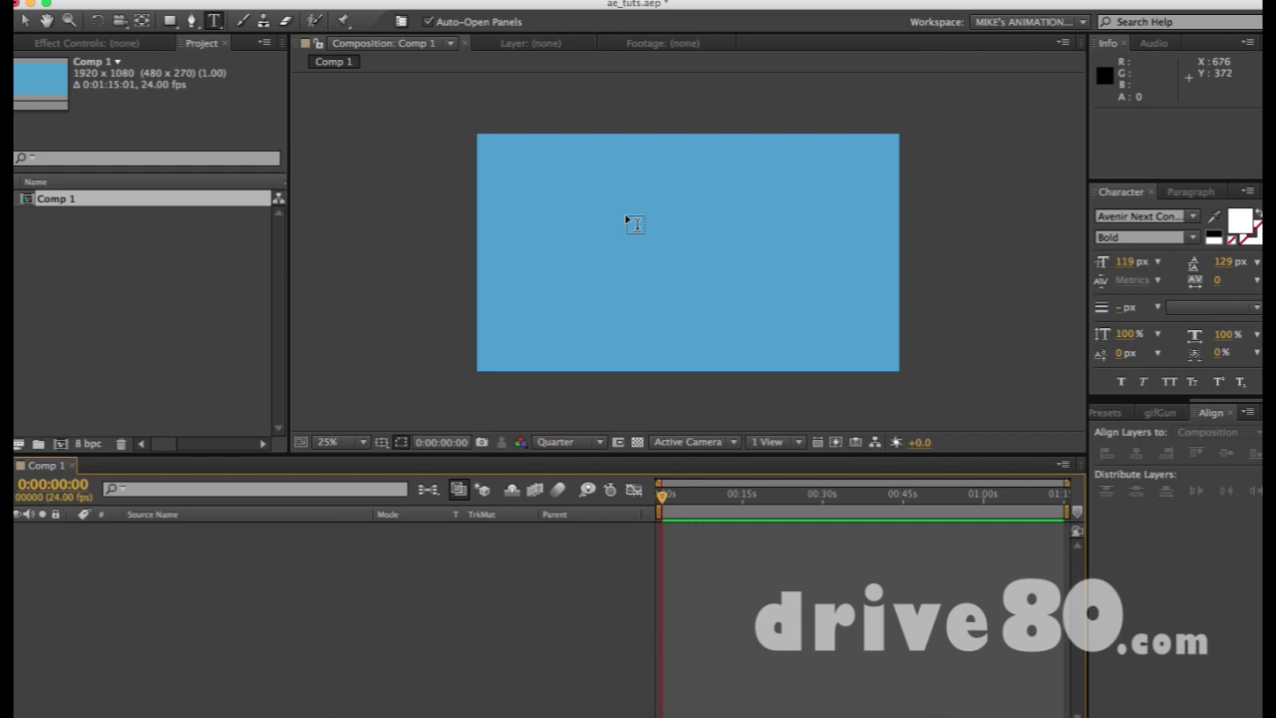
pyautogui.click(620, 219)
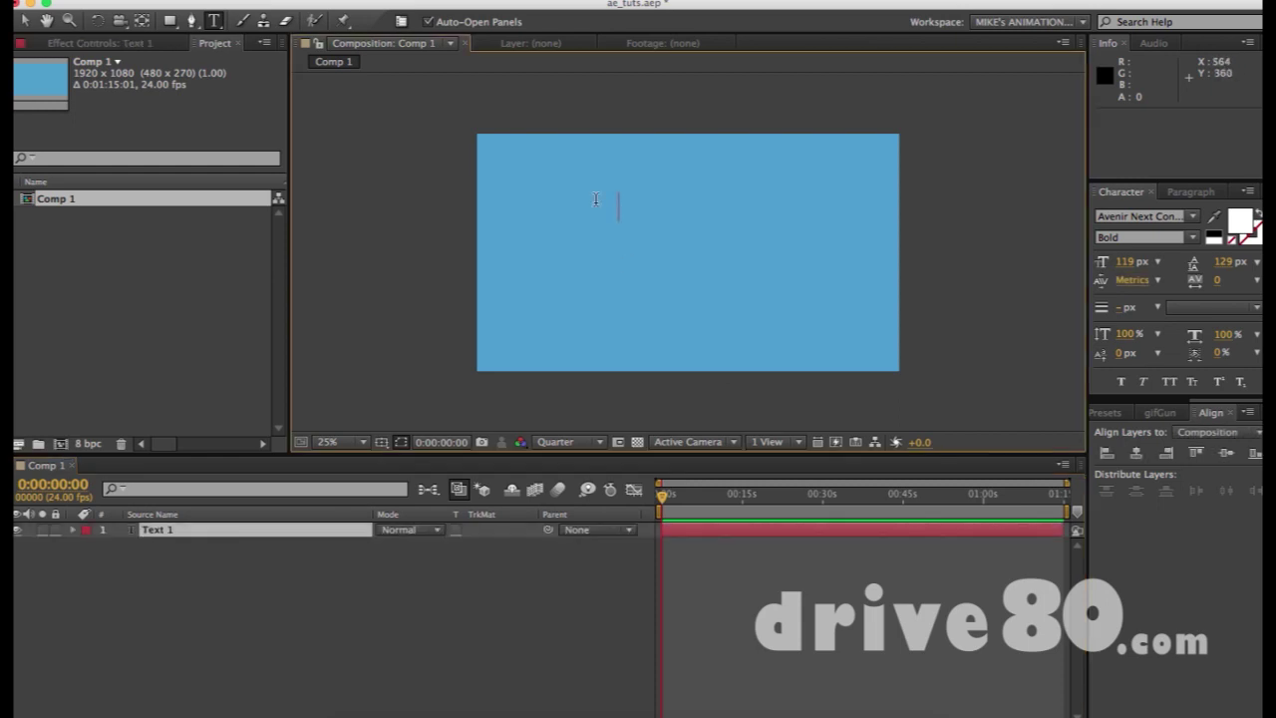
pyautogui.write('text')
pyautogui.click(488, 623)
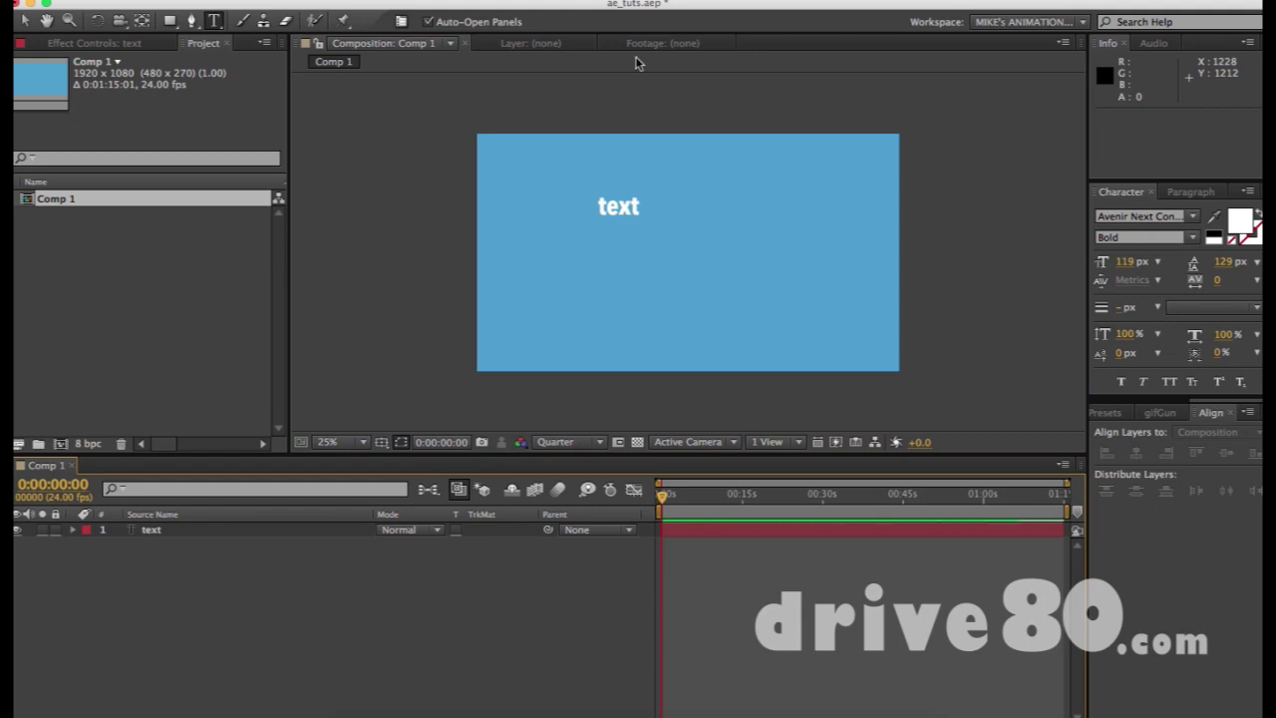
pyautogui.click(632, 208)
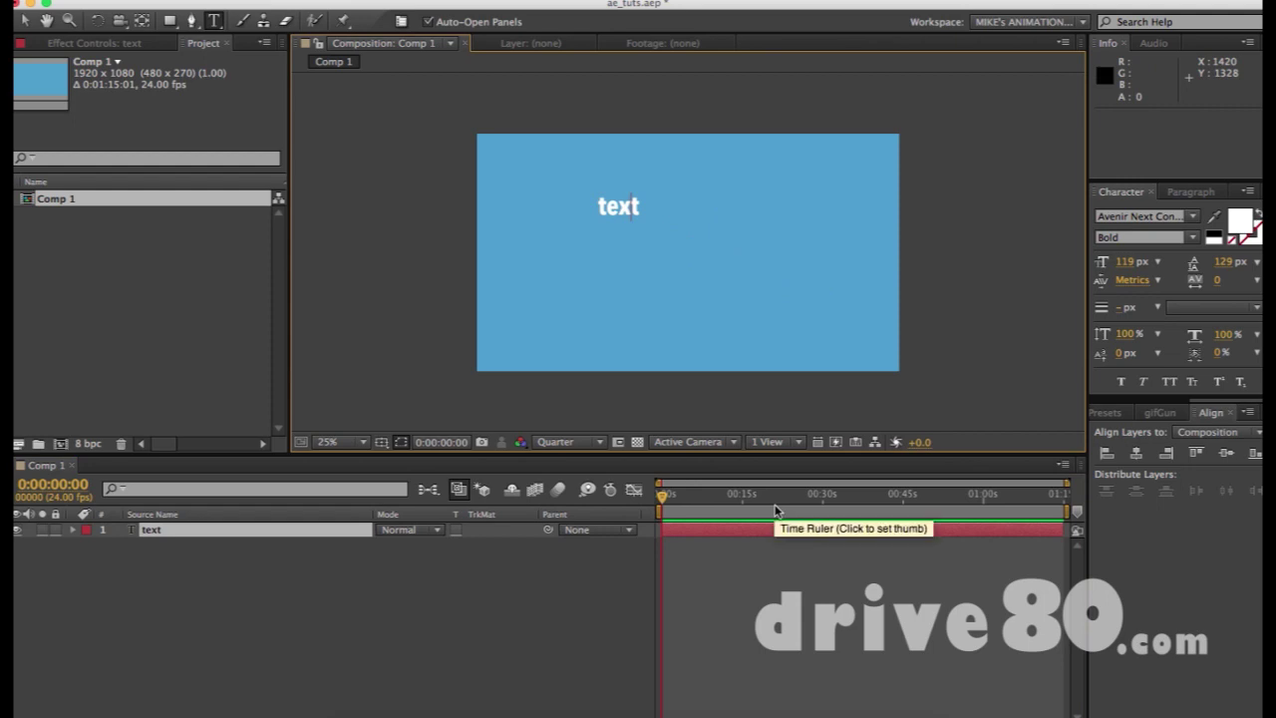
# Drag the 'text' layer down and right to position 876, 508, undoing accidental stretches
pyautogui.press('Escape')
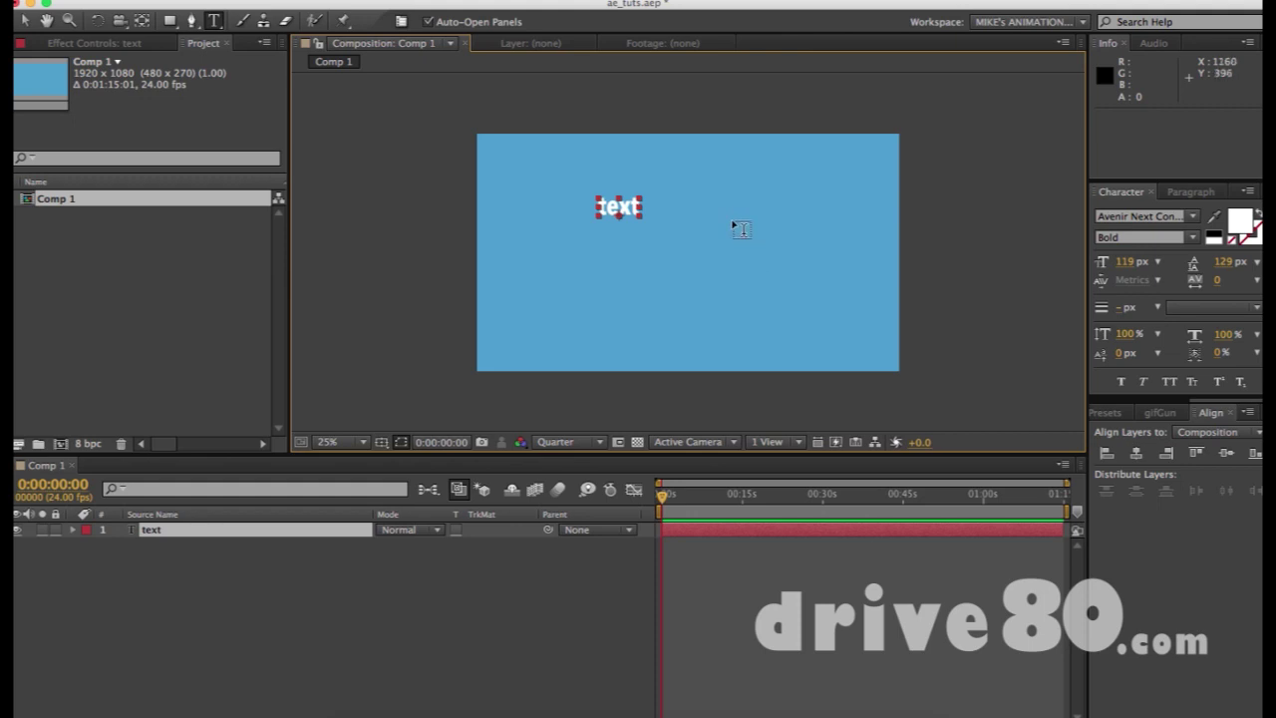
pyautogui.press('v')
pyautogui.moveTo(619, 197); pyautogui.dragTo(679, 269)
pyautogui.press('super+z')
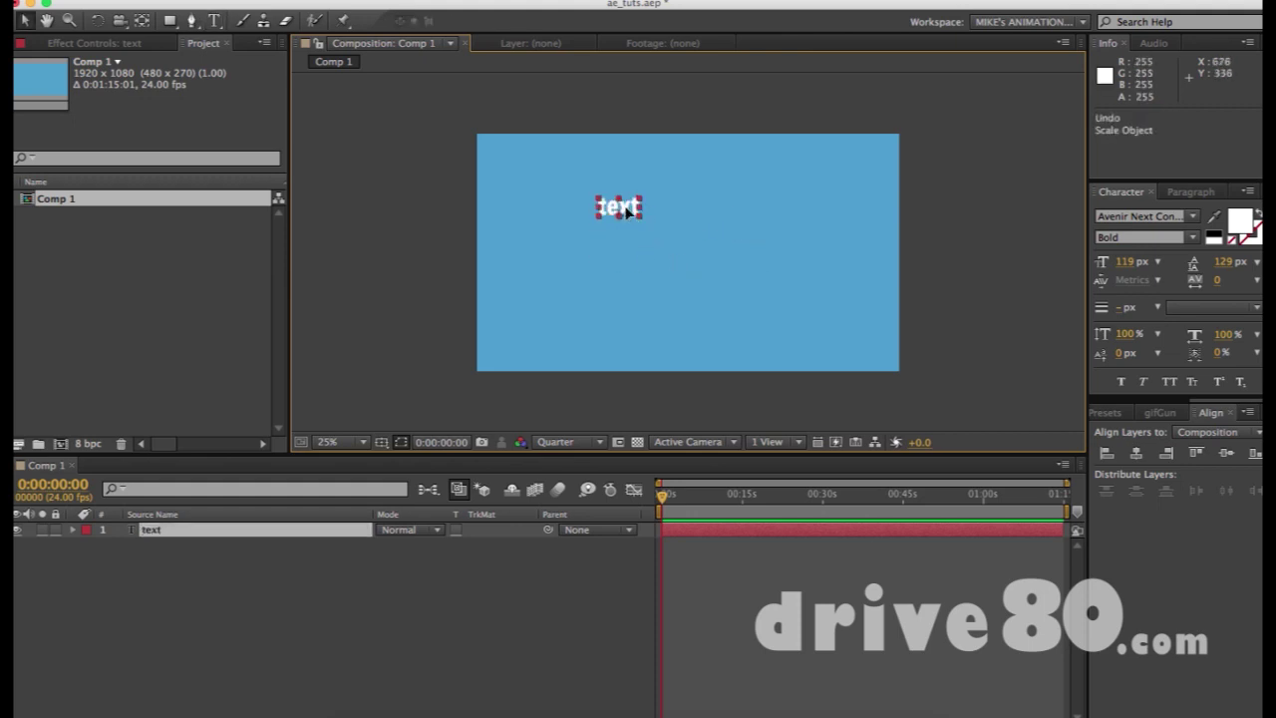
pyautogui.moveTo(625, 206); pyautogui.dragTo(612, 178)
pyautogui.press('super+z')
pyautogui.press('super+z')
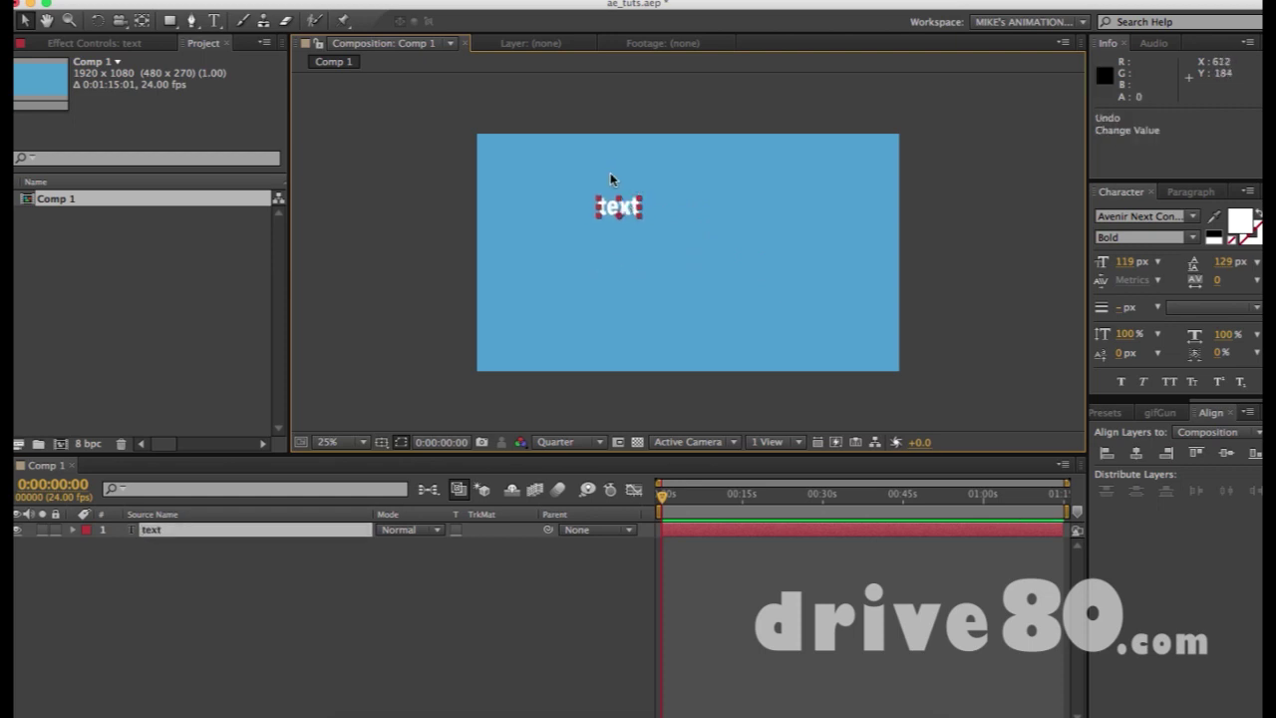
pyautogui.click(610, 183)
pyautogui.click(611, 200)
pyautogui.moveTo(618, 195); pyautogui.dragTo(620, 259)
pyautogui.press('super+z')
pyautogui.moveTo(629, 209); pyautogui.dragTo(679, 240)
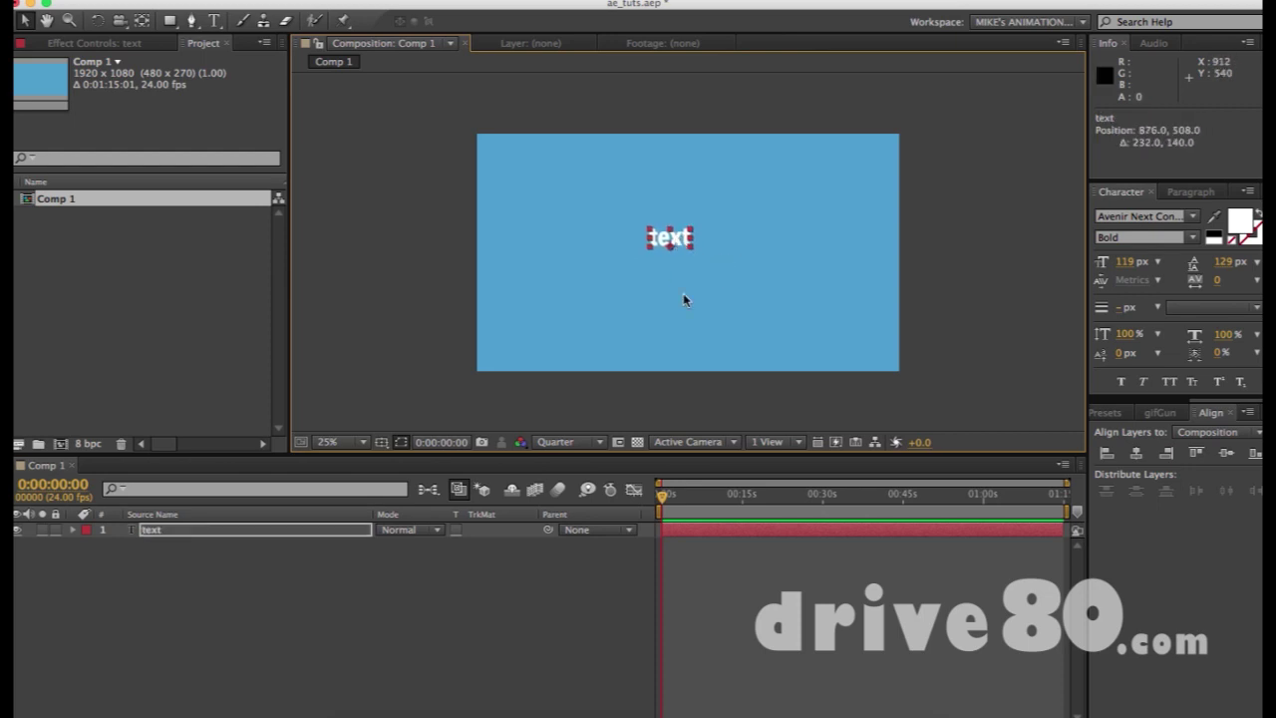
pyautogui.click(764, 285)
pyautogui.click(679, 244)
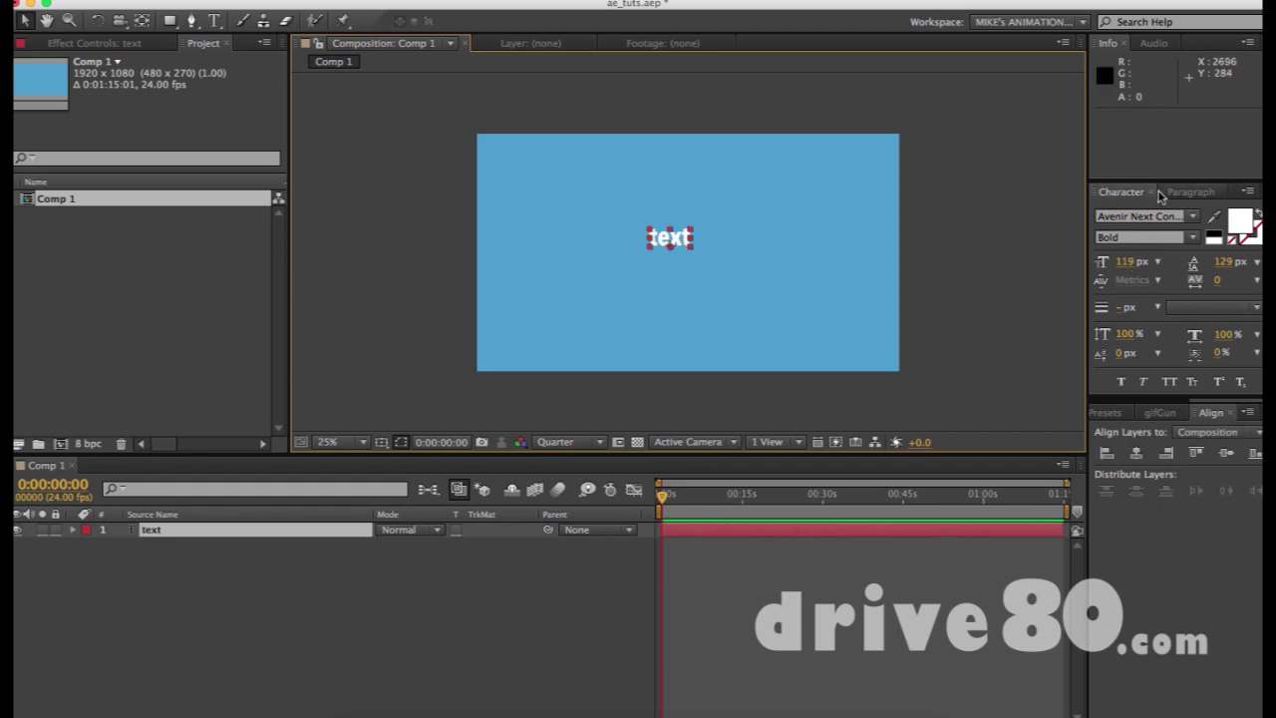
pyautogui.click(1196, 193)
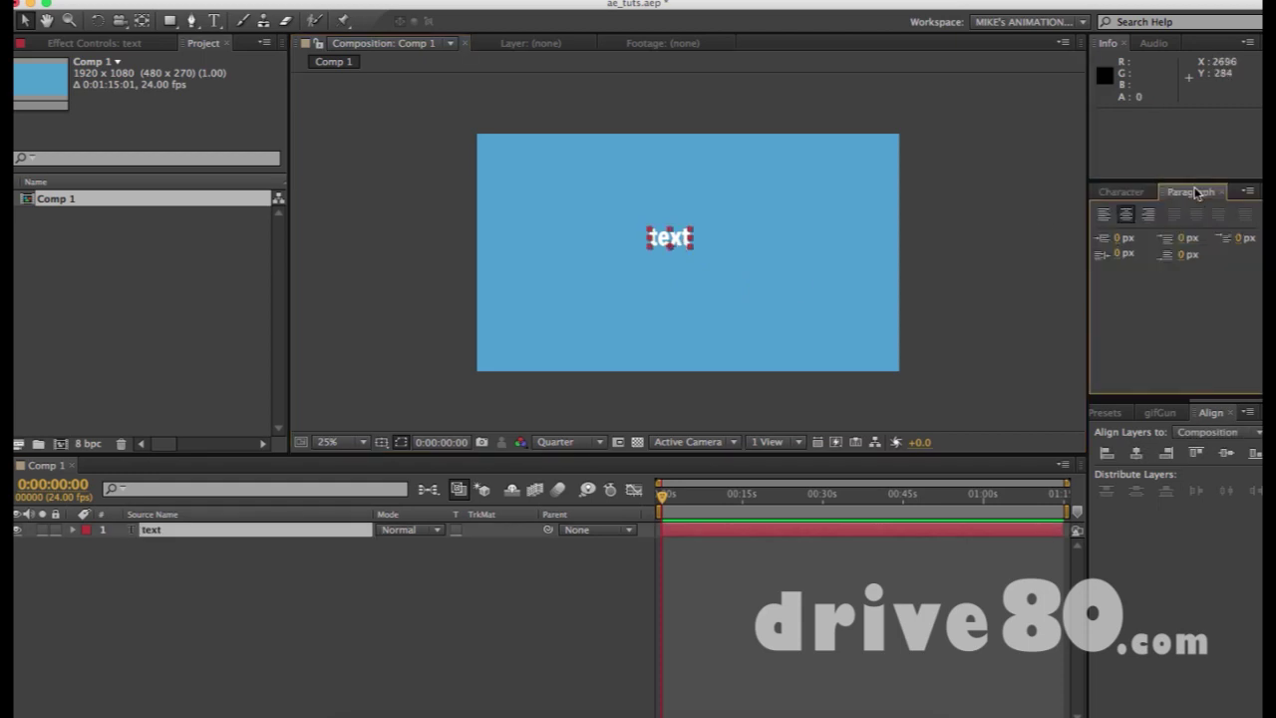
pyautogui.click(1120, 192)
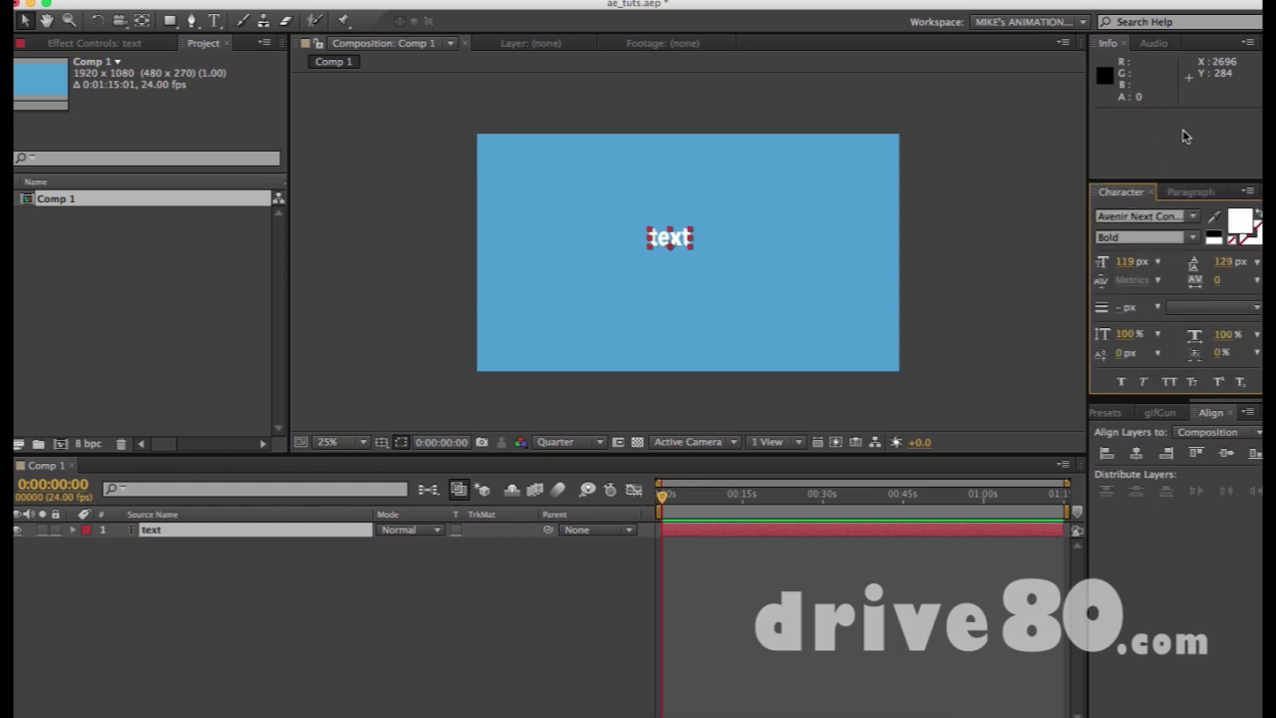
pyautogui.click(544, 1)
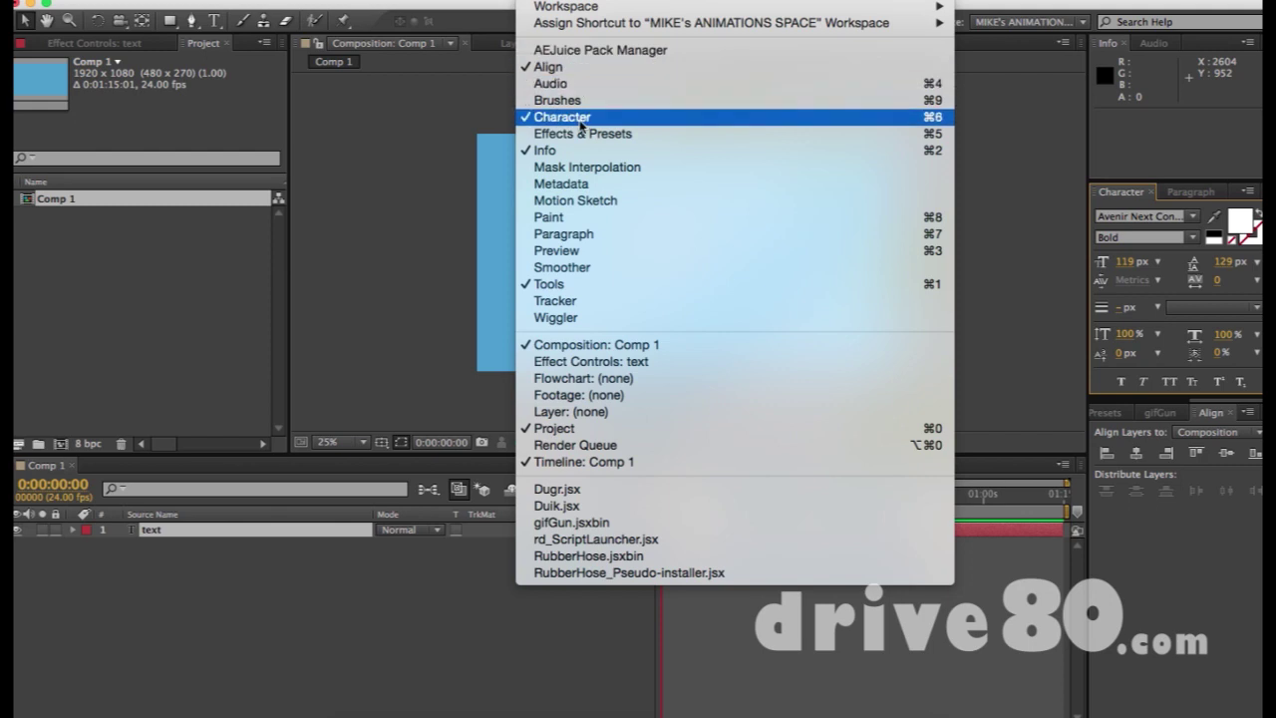
pyautogui.click(572, 234)
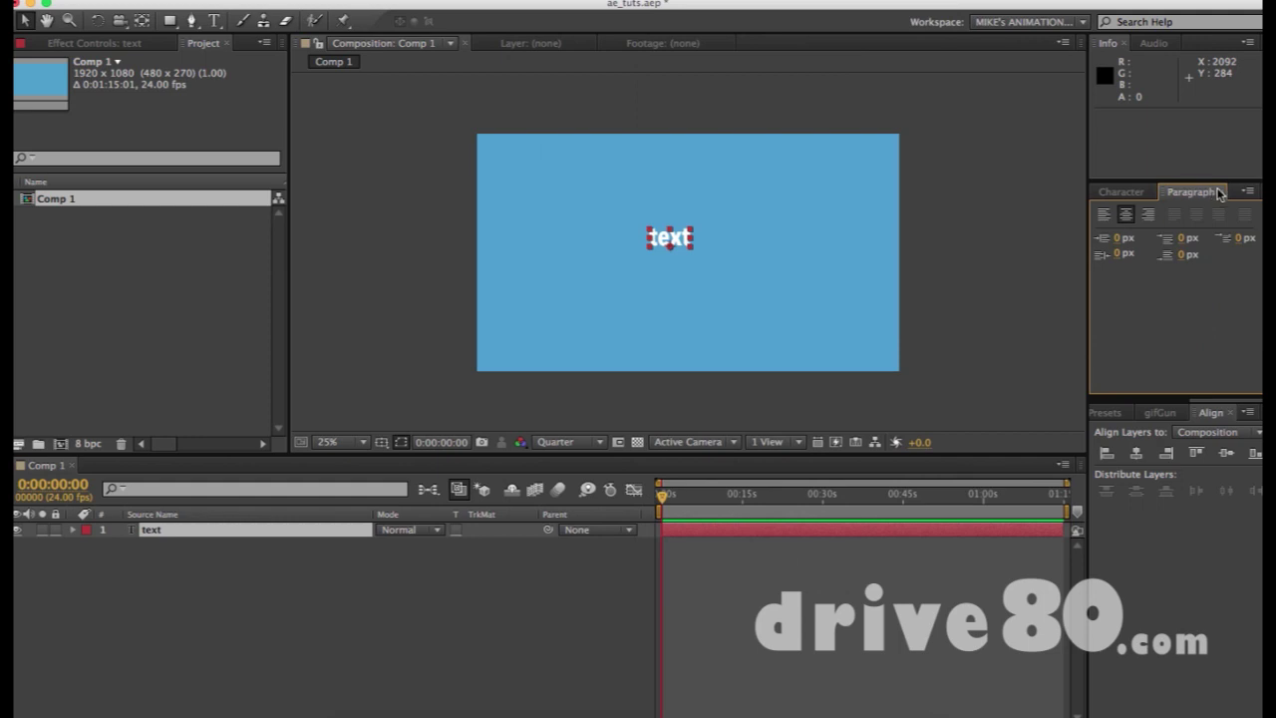
pyautogui.click(1222, 193)
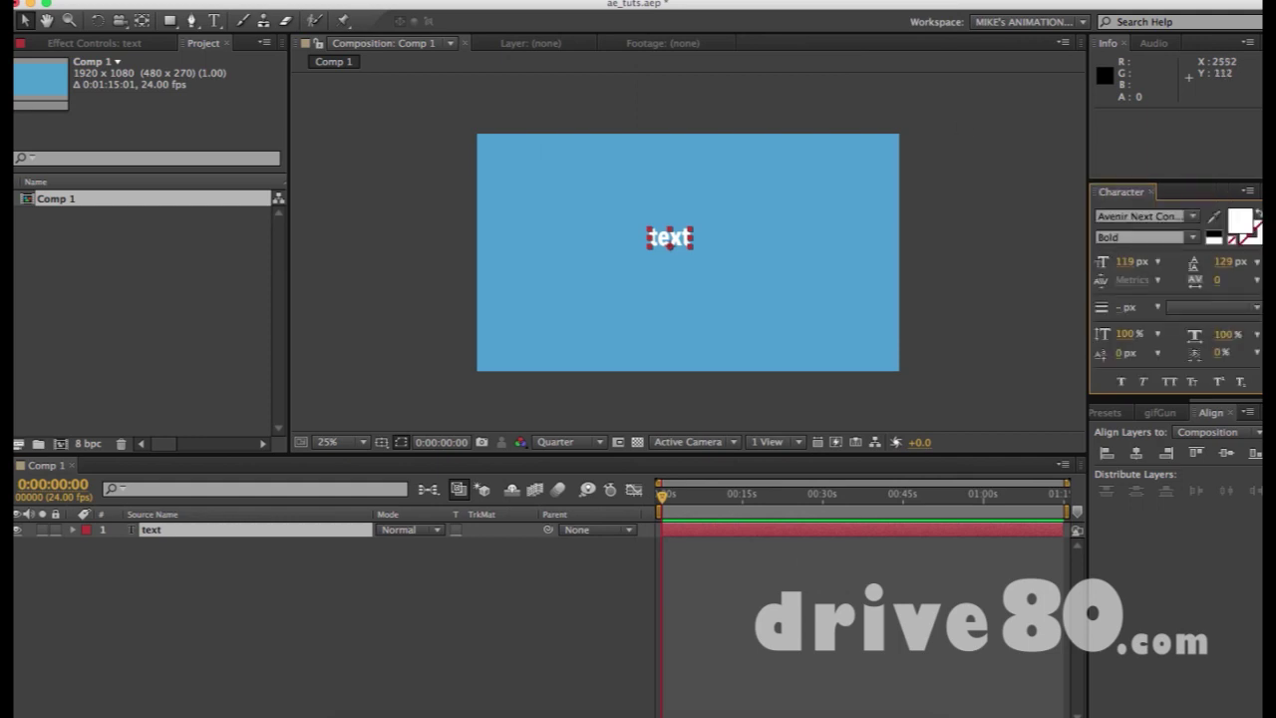
pyautogui.click(539, 2)
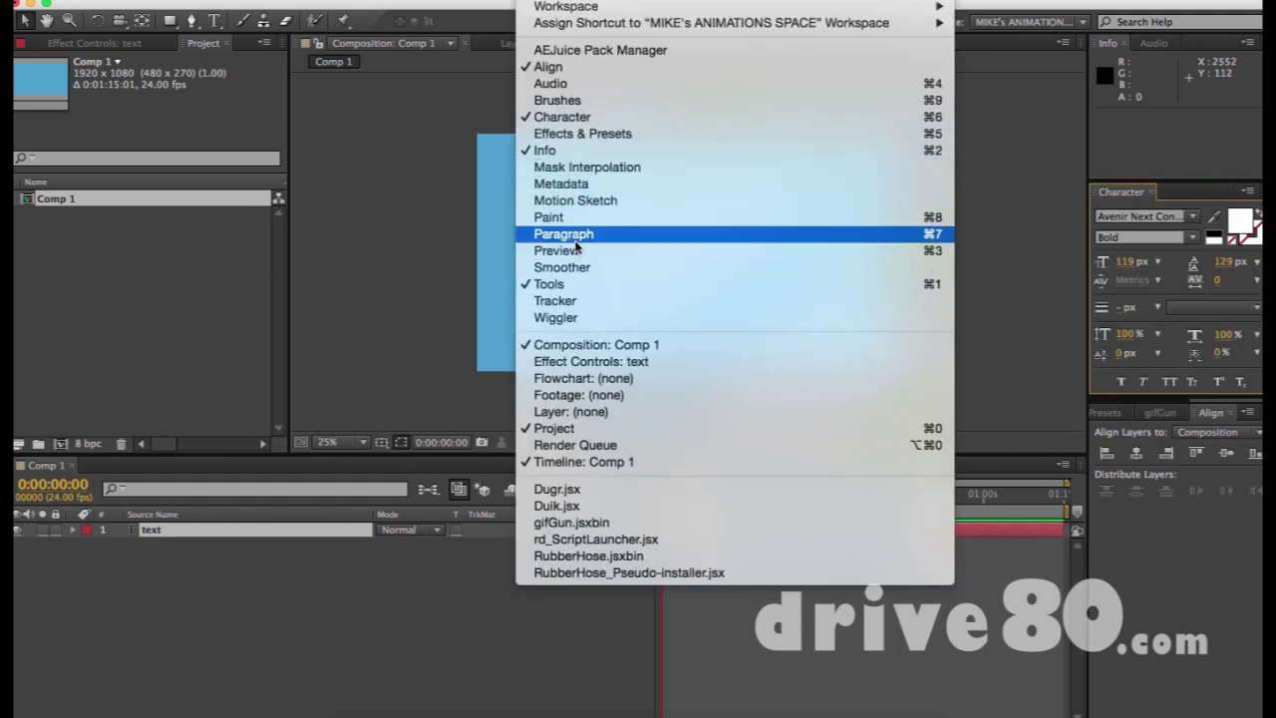
pyautogui.click(574, 234)
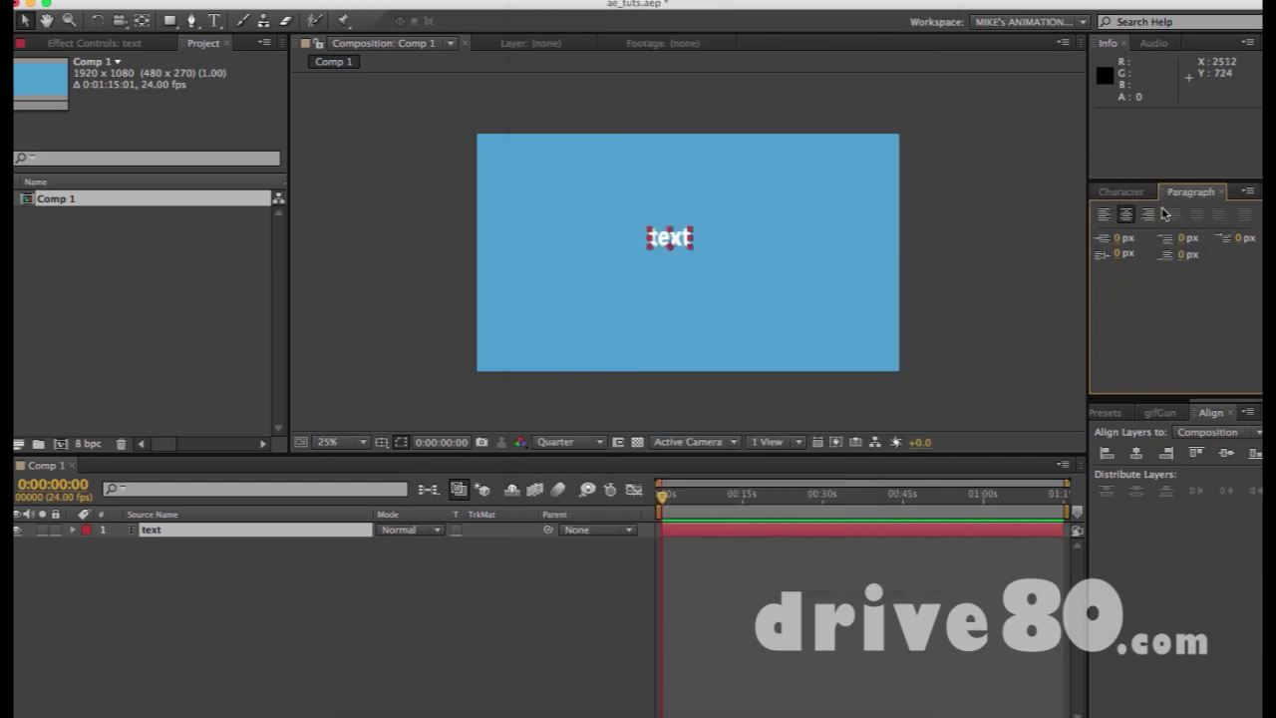
pyautogui.click(1131, 194)
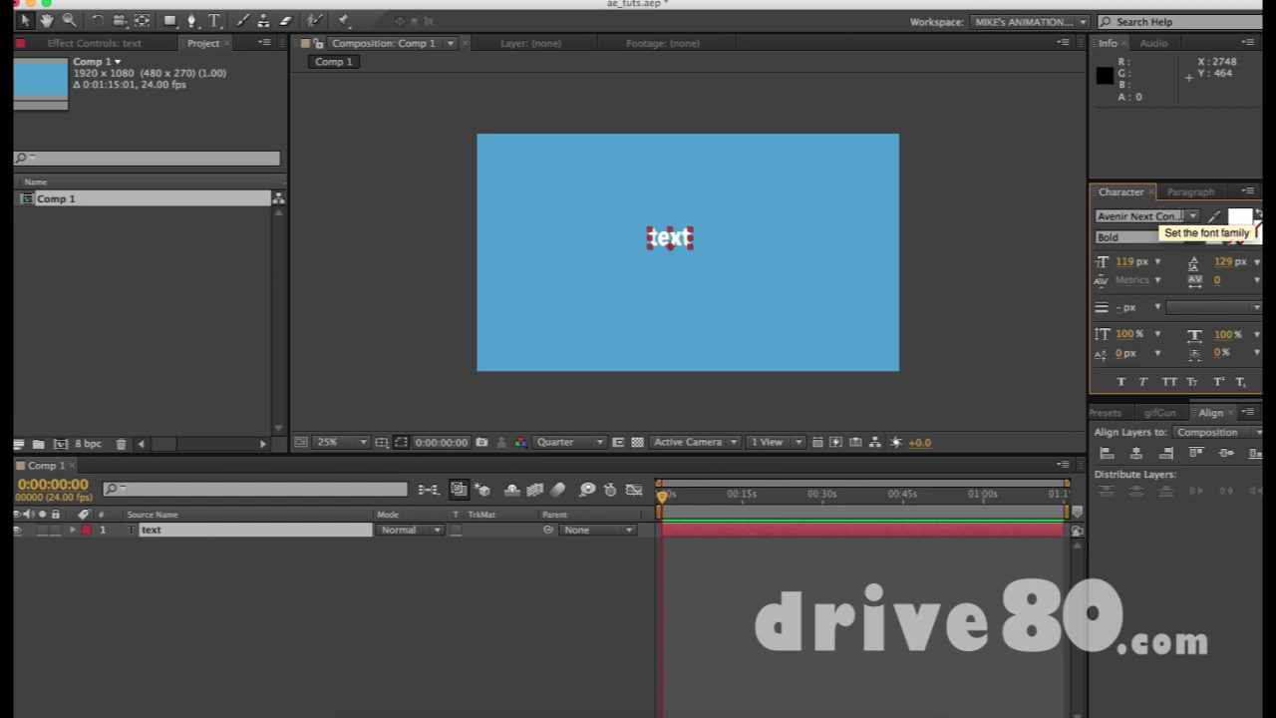
# Step through font families to Bebas with the Regular style, so the text shows as 'TEXT'
pyautogui.click(1194, 216)
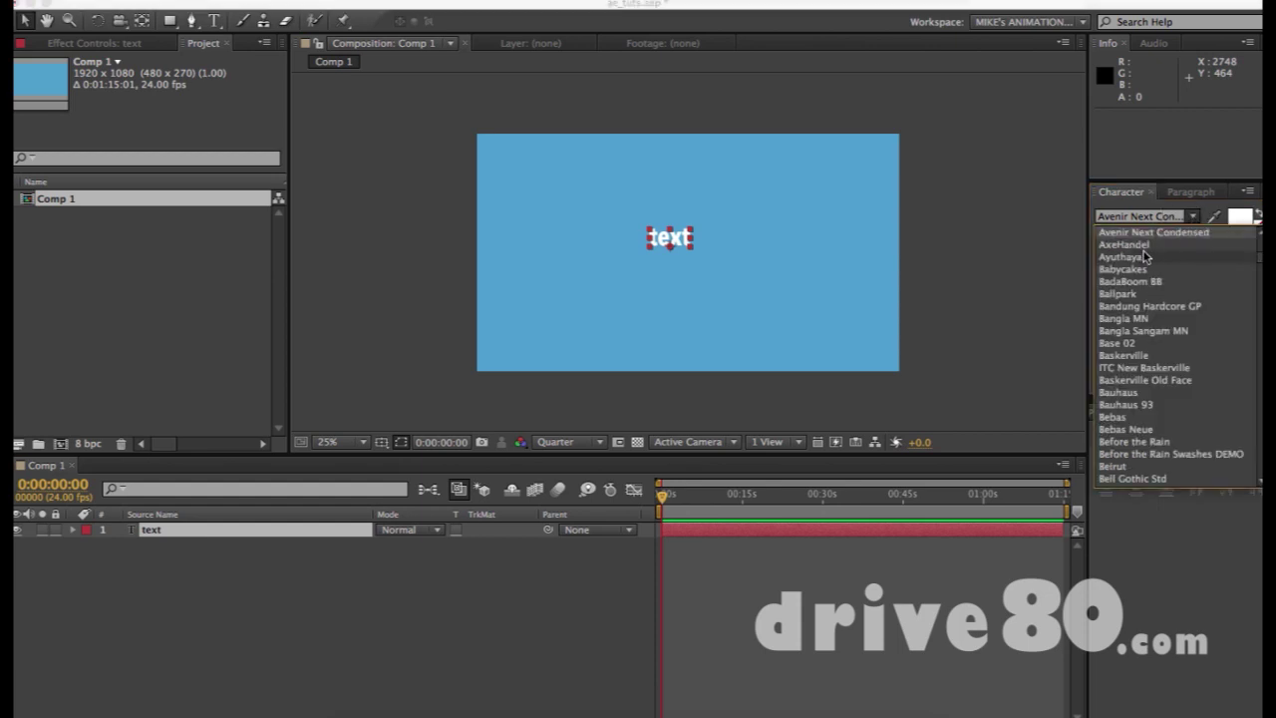
pyautogui.click(1126, 257)
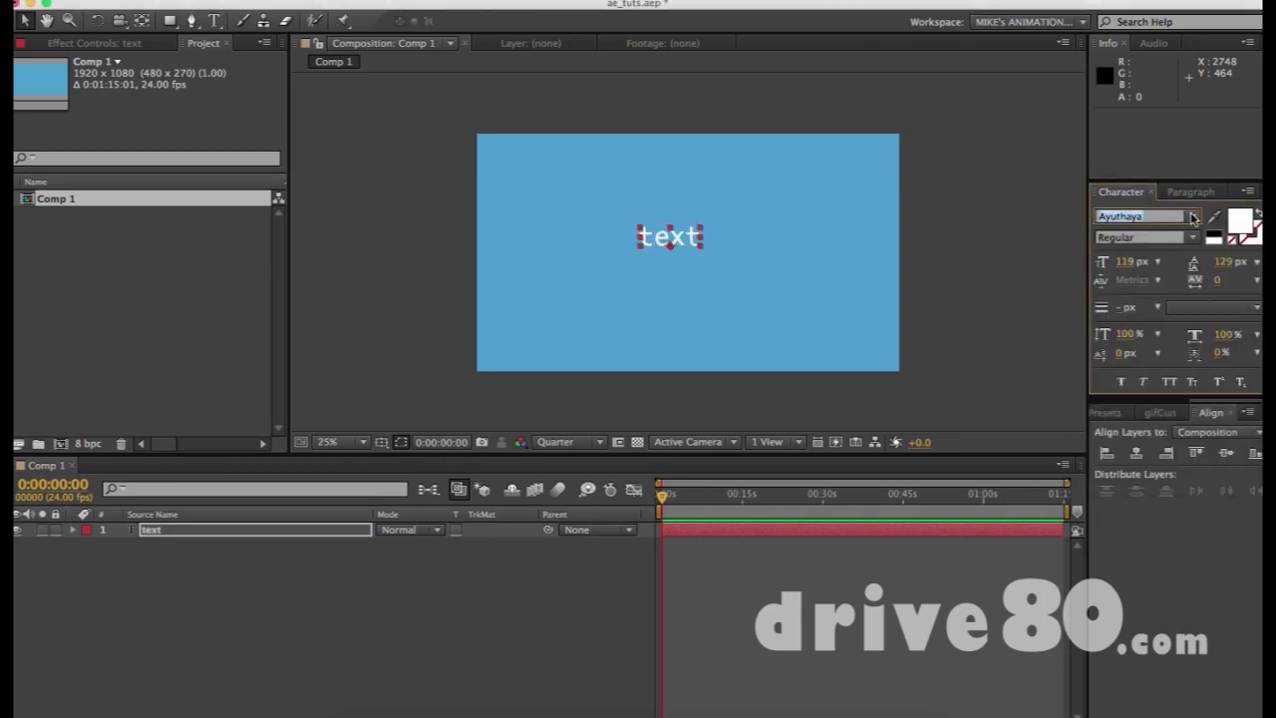
pyautogui.click(1193, 218)
pyautogui.click(1123, 282)
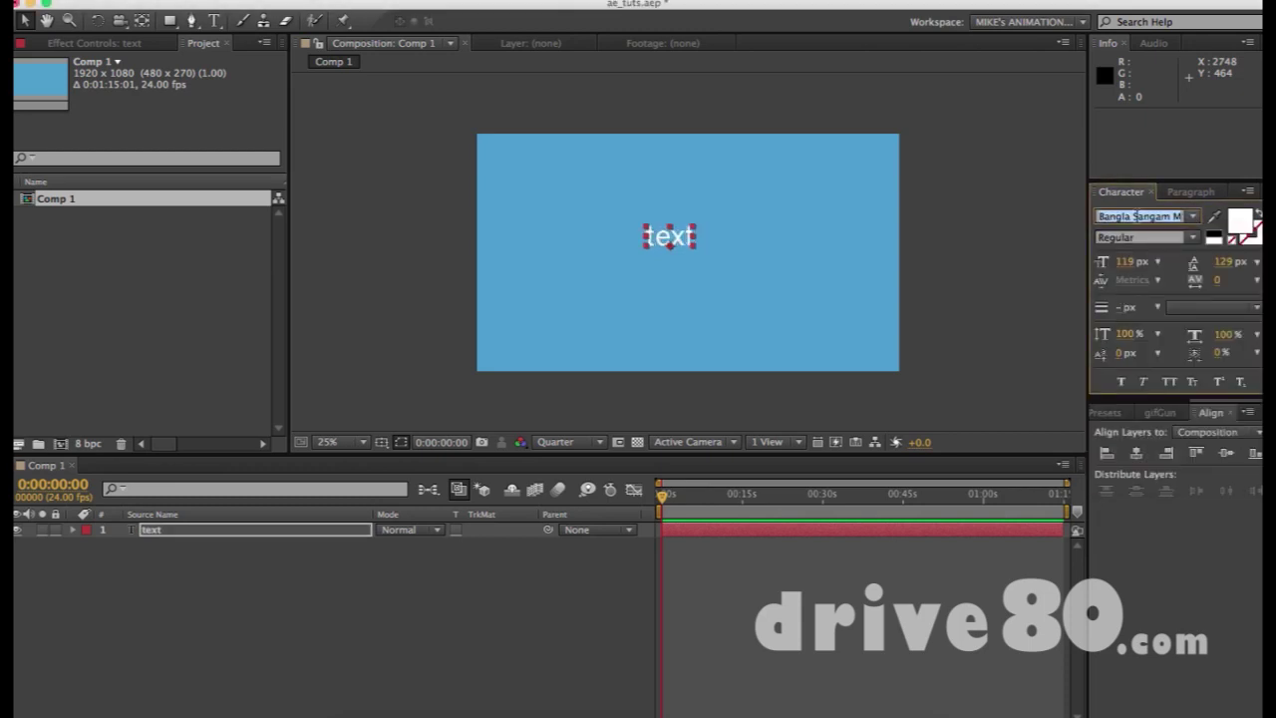
pyautogui.click(1135, 216)
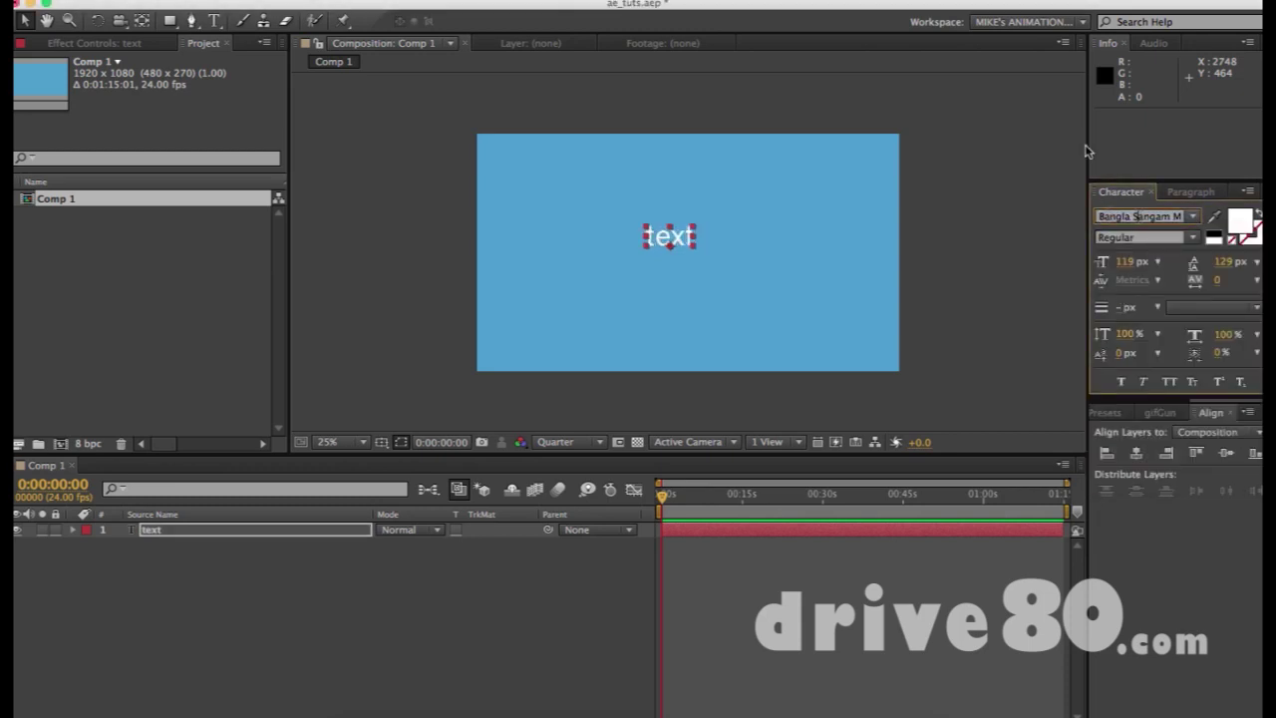
pyautogui.press('Down')
pyautogui.press('Down')
pyautogui.press('Down')
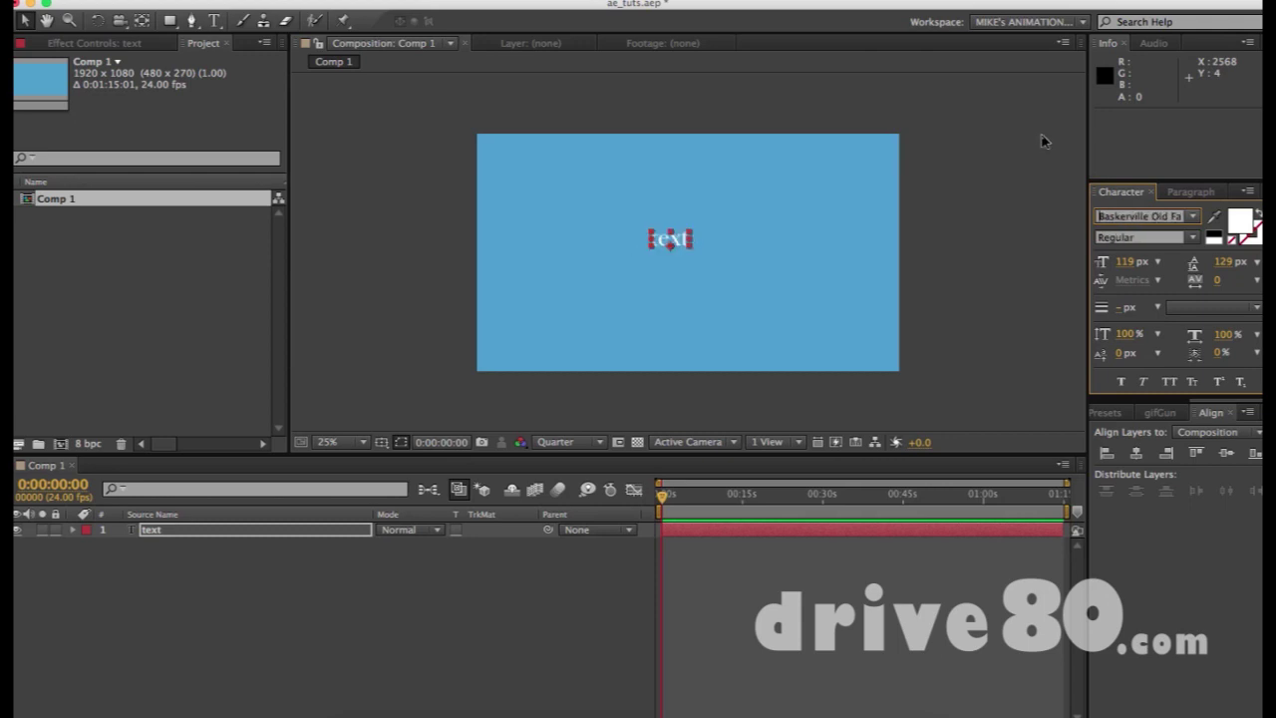
pyautogui.press('Down')
pyautogui.press('Down')
pyautogui.press('Down')
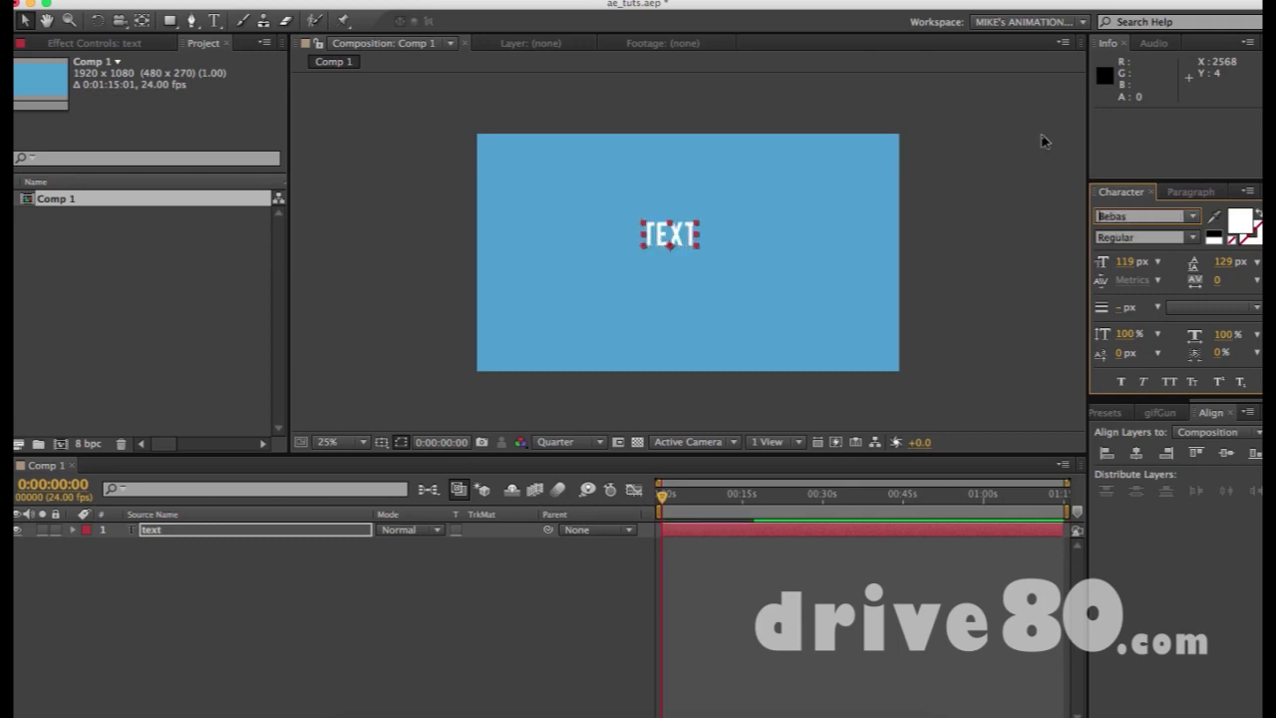
pyautogui.press('Down')
pyautogui.press('Up')
pyautogui.click(1159, 237)
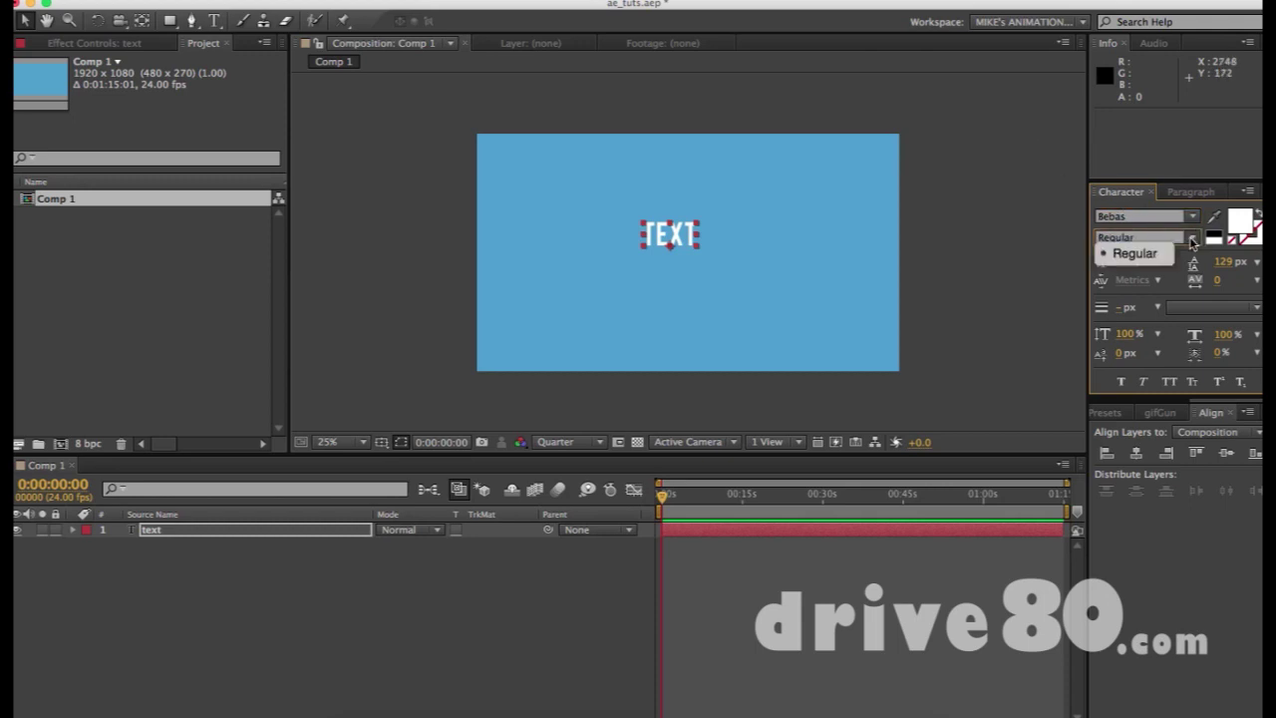
pyautogui.click(1144, 220)
pyautogui.click(1194, 236)
pyautogui.click(1182, 243)
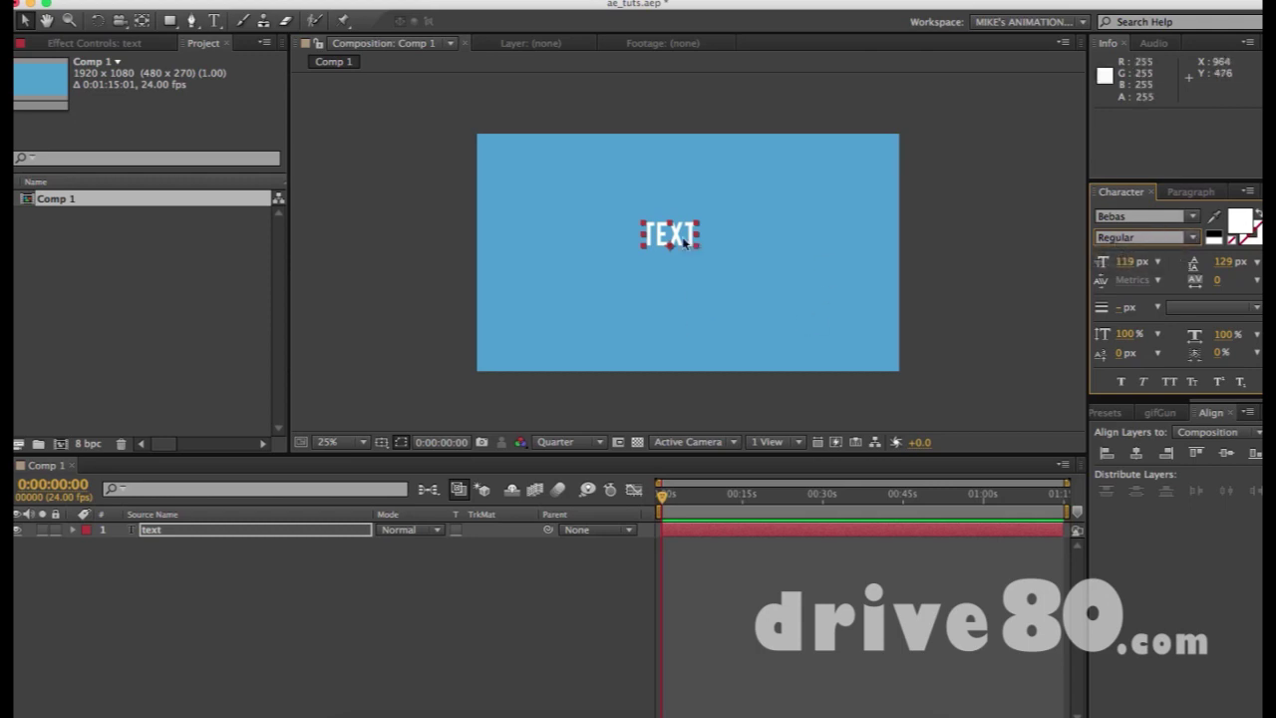
# Set the TEXT fill colour to near-white F5F8FF
pyautogui.click(1214, 219)
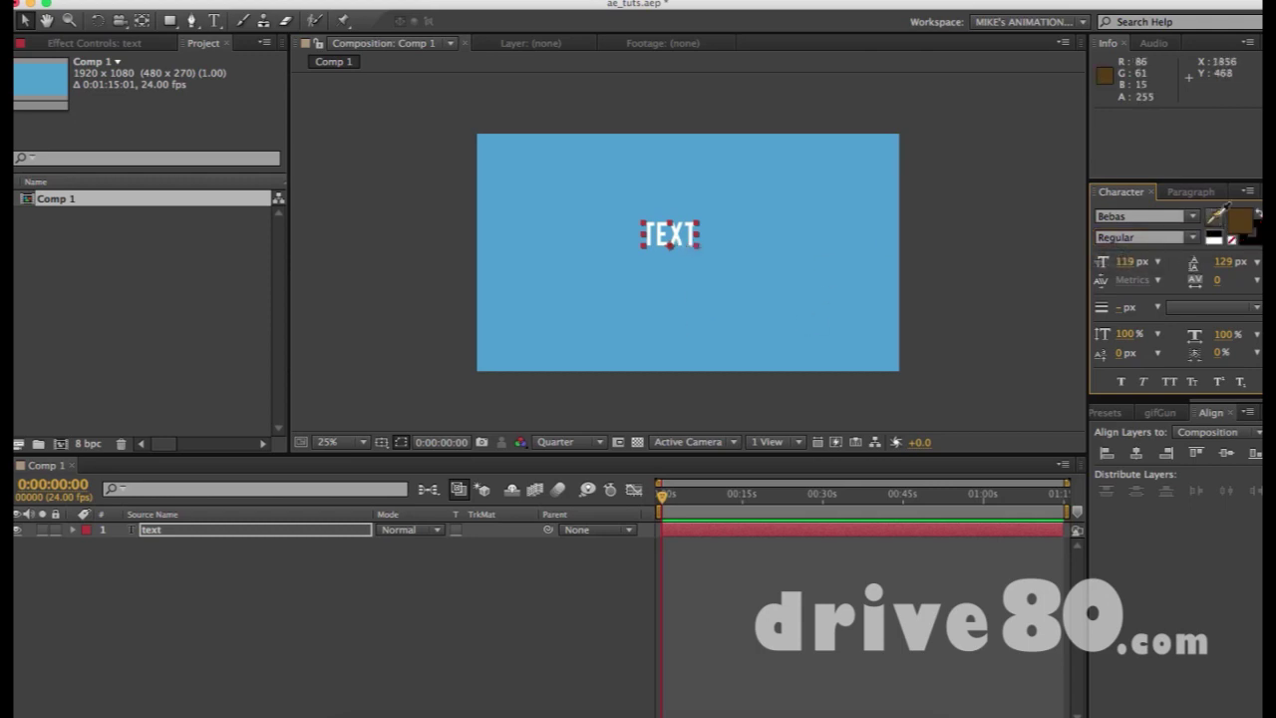
pyautogui.click(739, 47)
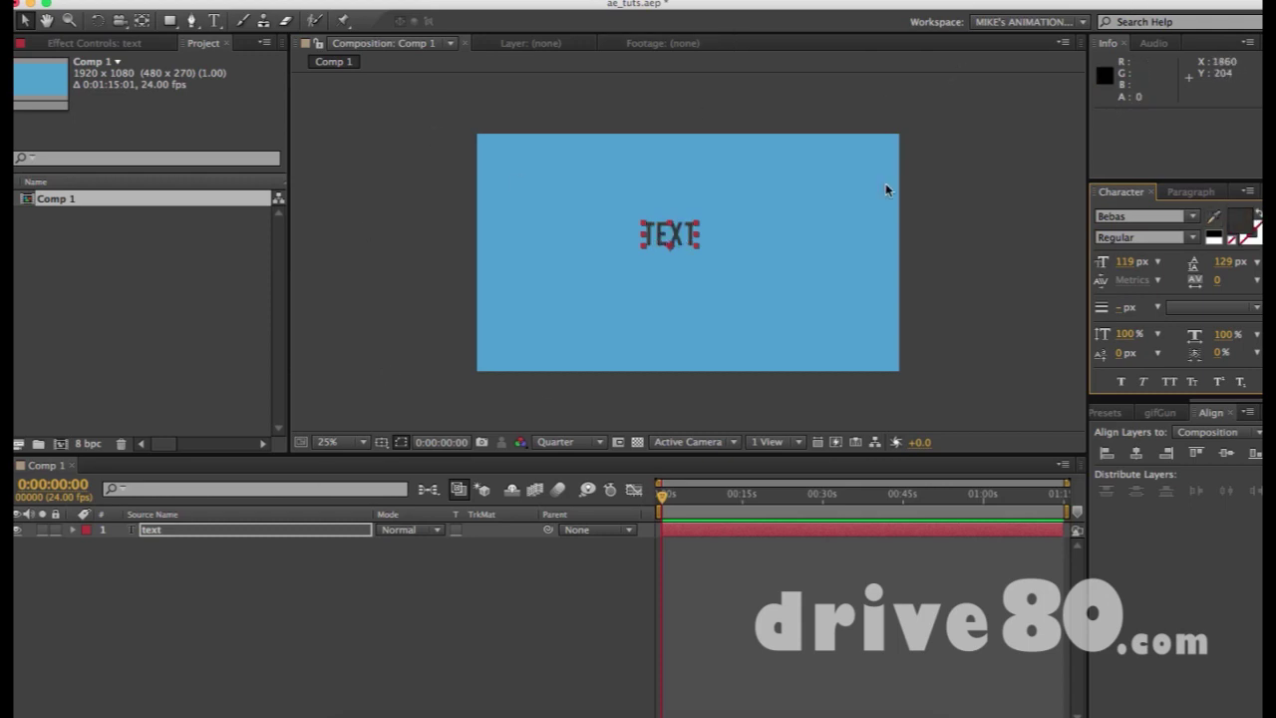
pyautogui.click(1247, 227)
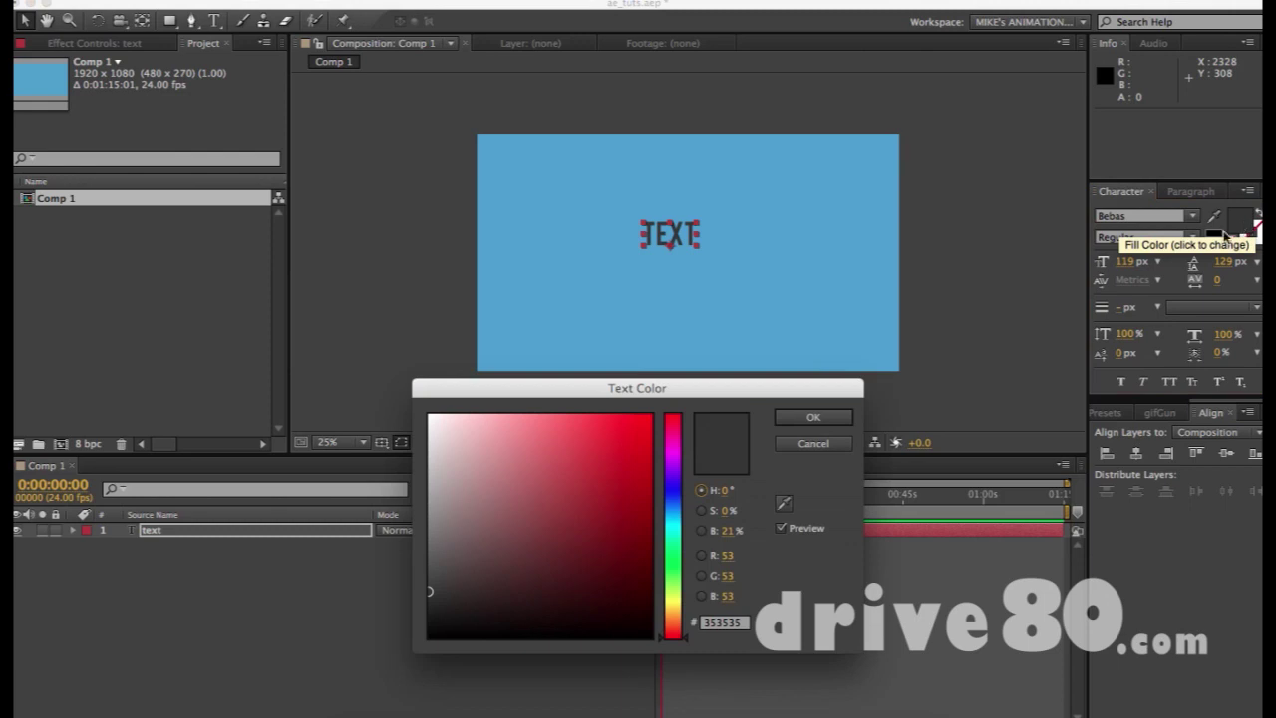
pyautogui.click(638, 451)
pyautogui.click(587, 434)
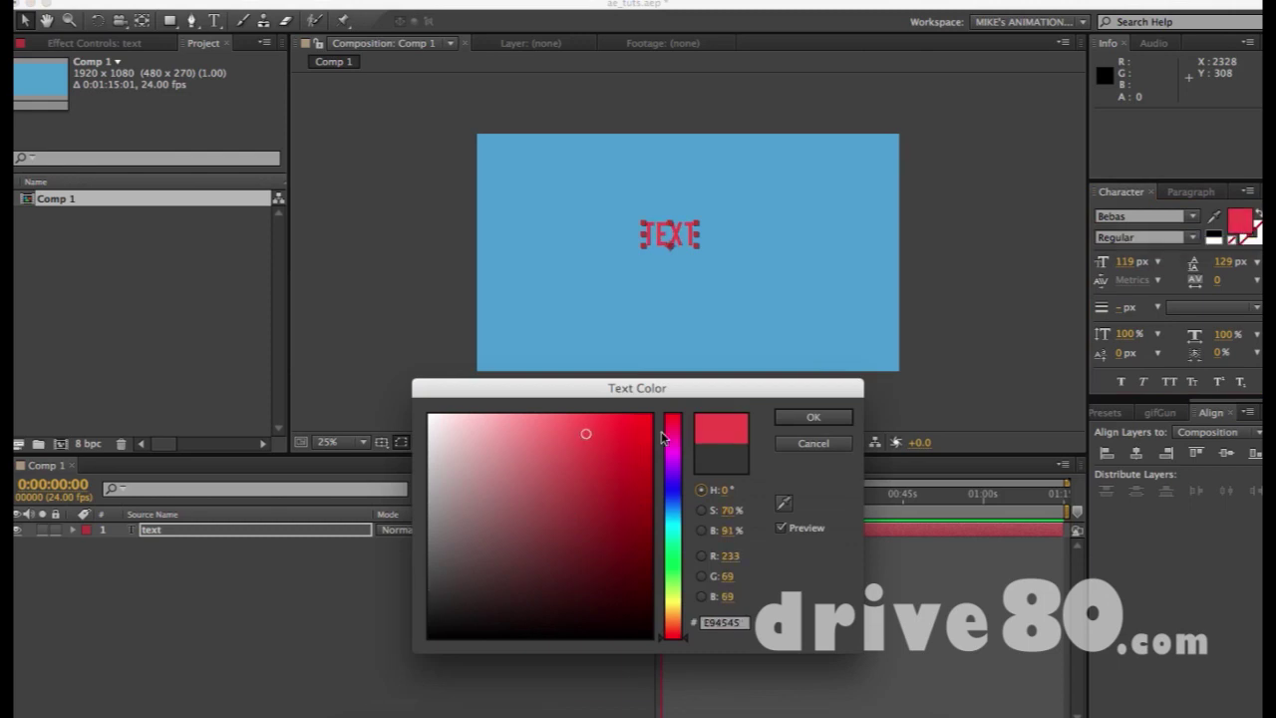
pyautogui.moveTo(628, 425); pyautogui.dragTo(662, 410)
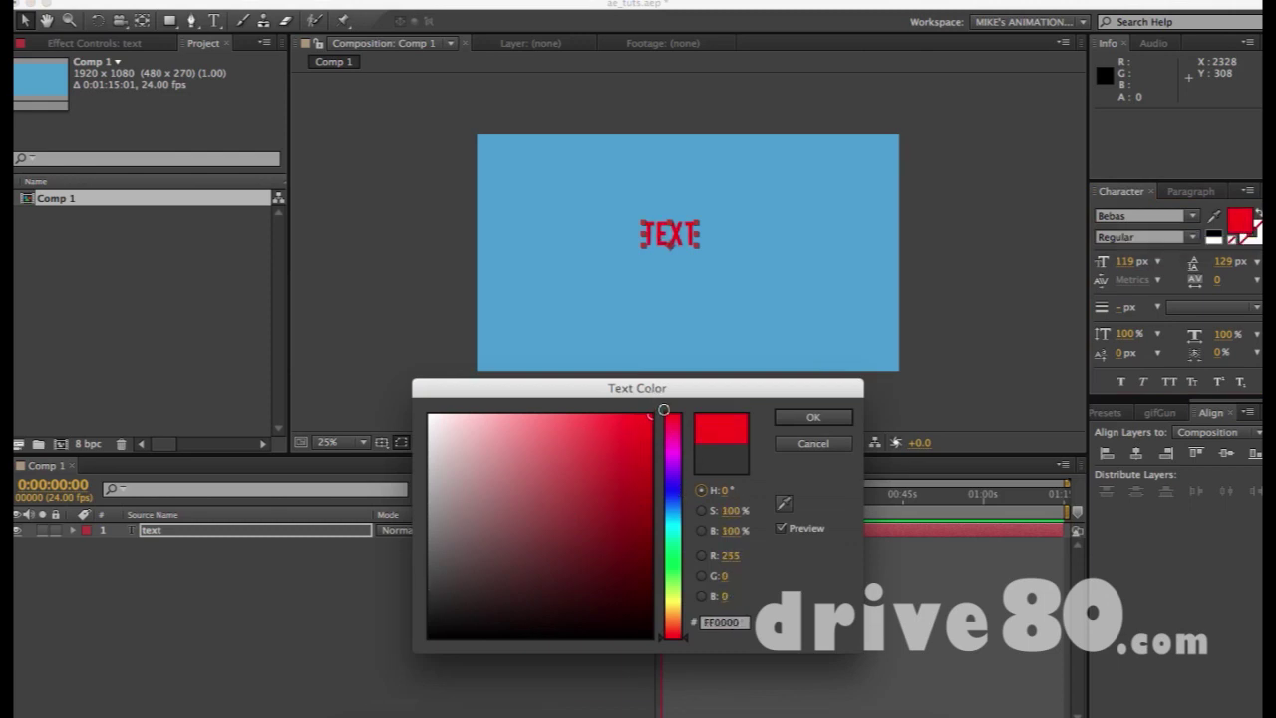
pyautogui.moveTo(684, 413); pyautogui.dragTo(674, 499)
pyautogui.moveTo(483, 439)
pyautogui.mouseDown()
pyautogui.moveTo(433, 444)
pyautogui.moveTo(438, 345)
pyautogui.mouseUp()
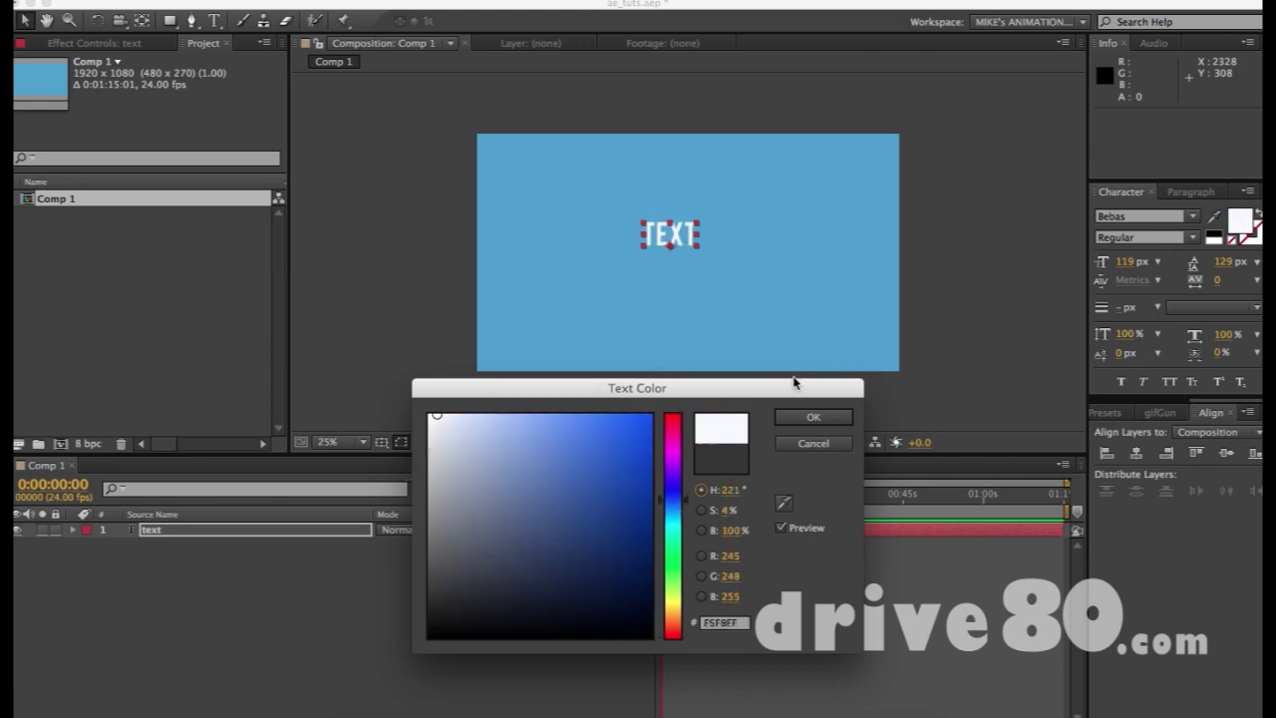
pyautogui.click(803, 417)
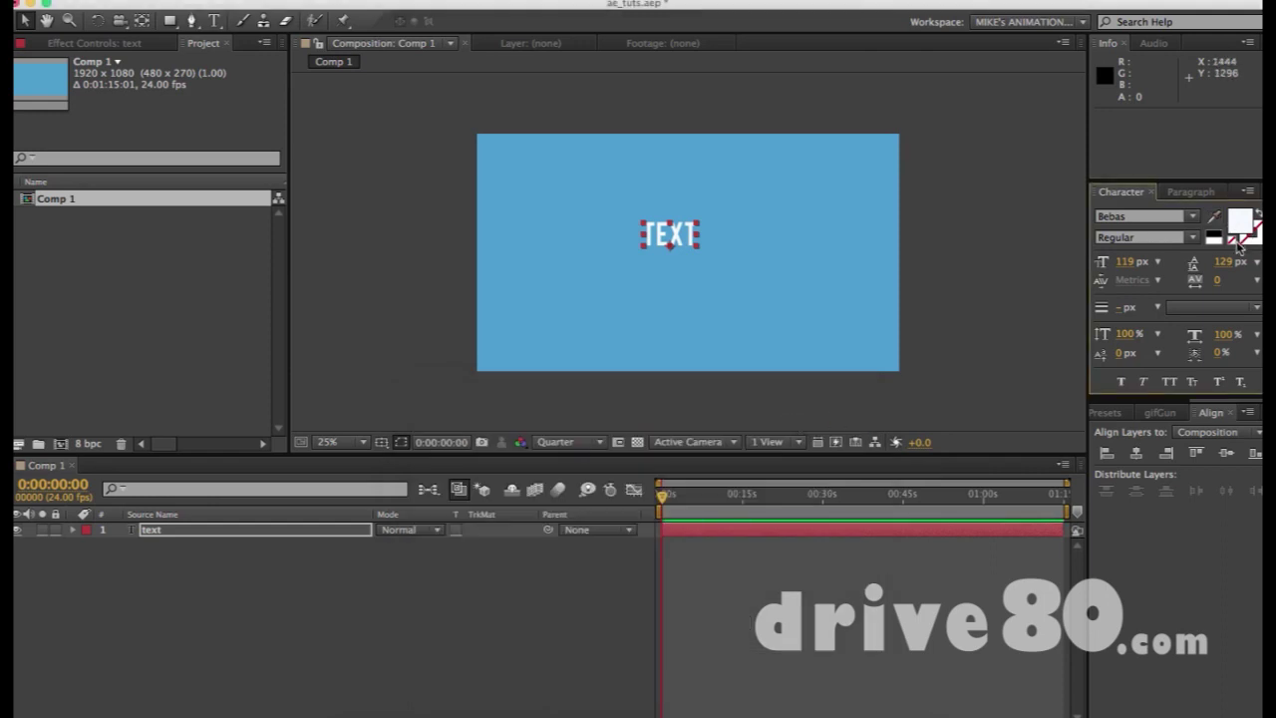
# Give TEXT a red F80606 stroke, 1 px, Stroke Over Fill
pyautogui.click(1255, 236)
pyautogui.click(1246, 240)
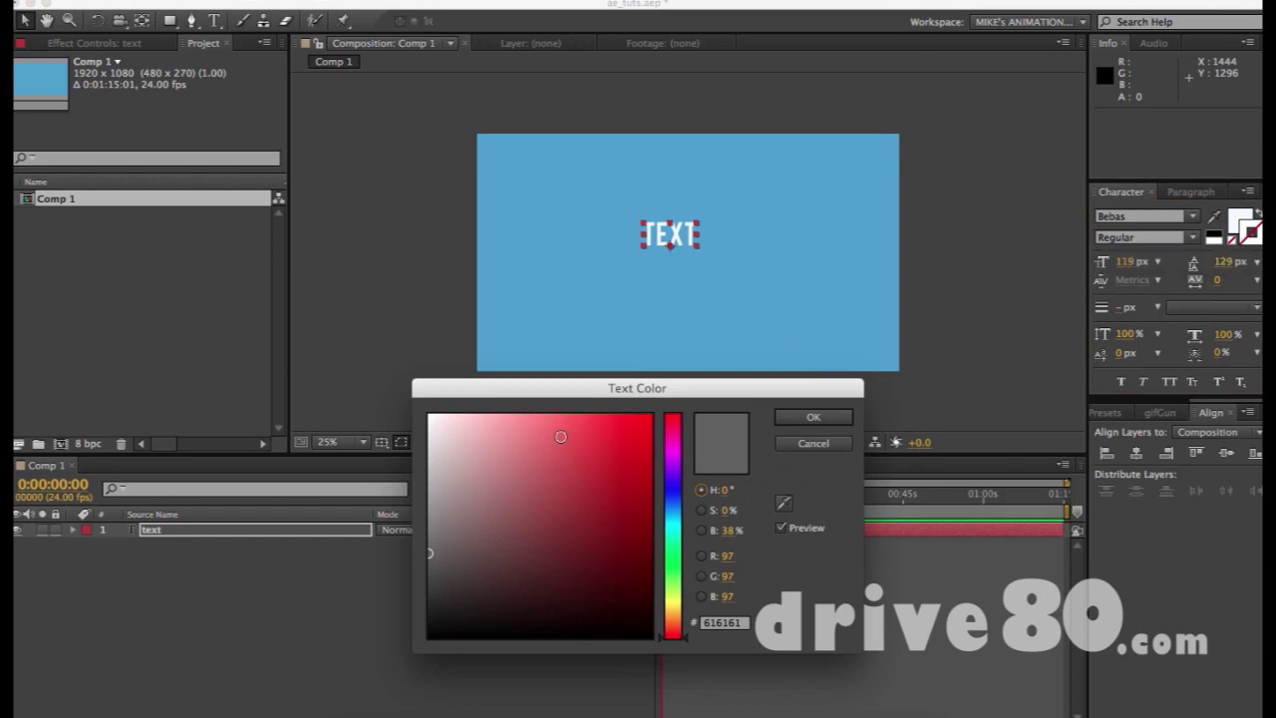
pyautogui.click(646, 420)
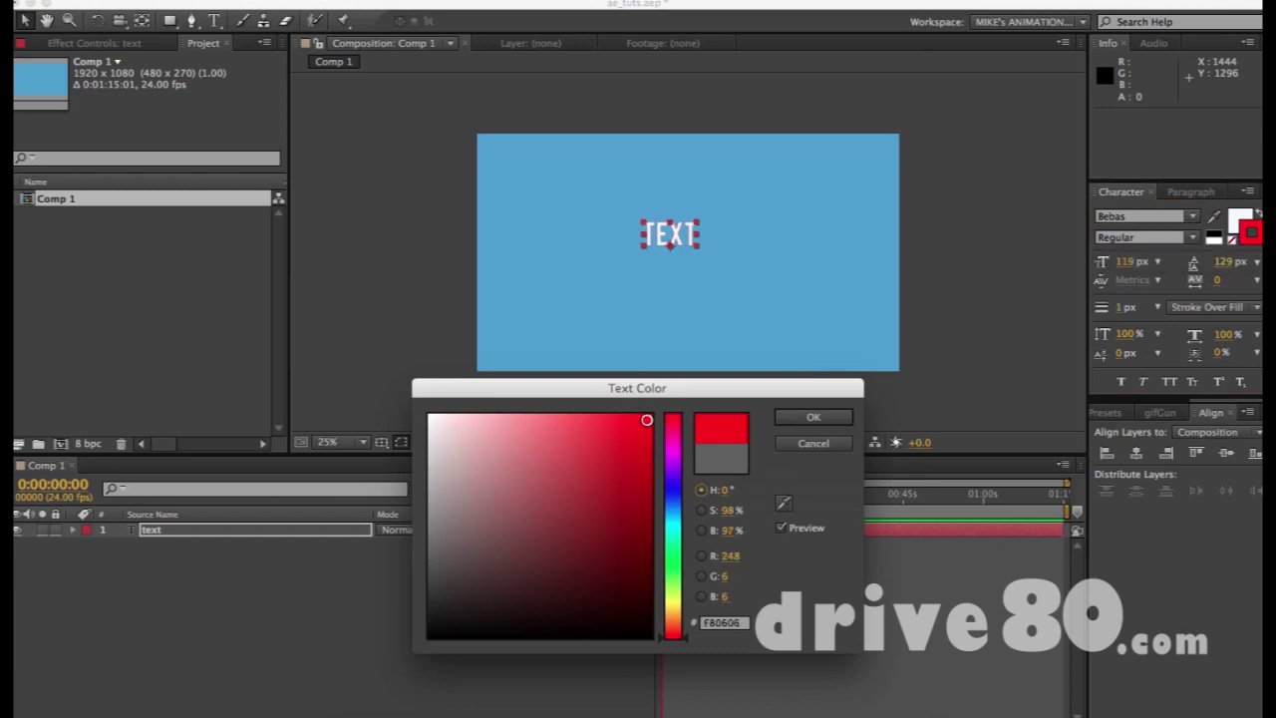
pyautogui.click(810, 418)
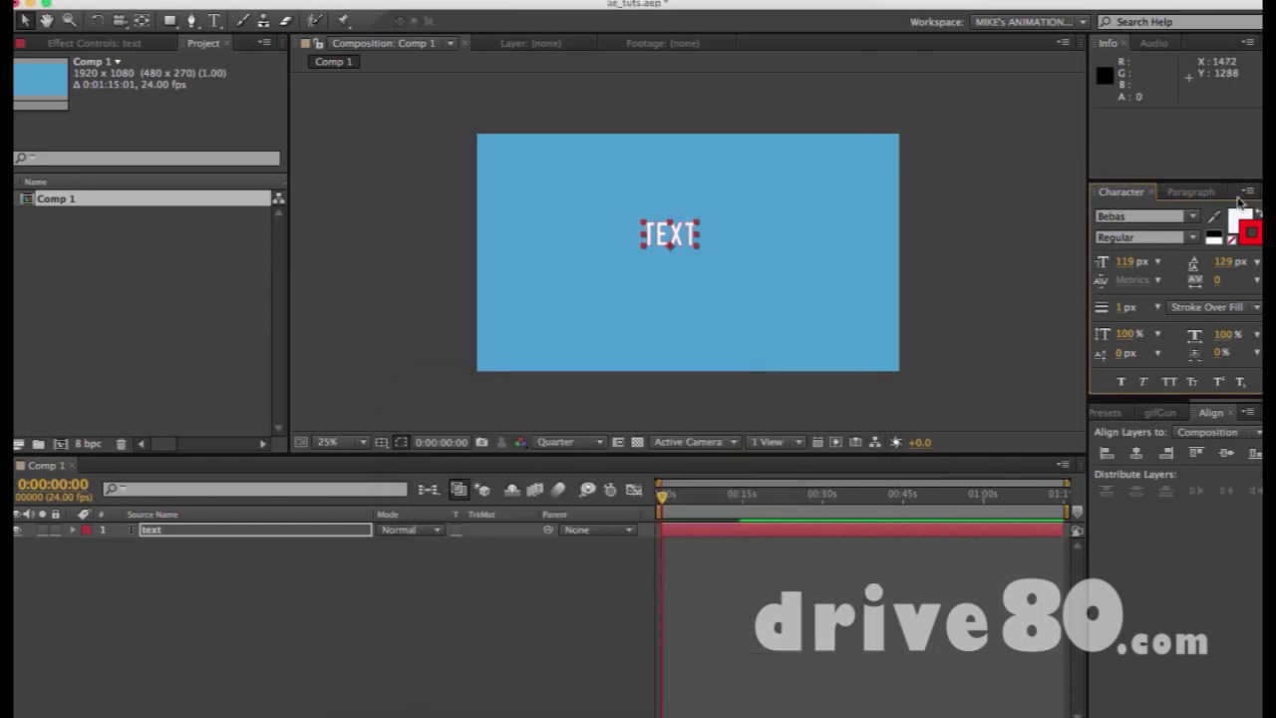
pyautogui.click(769, 247)
pyautogui.click(674, 234)
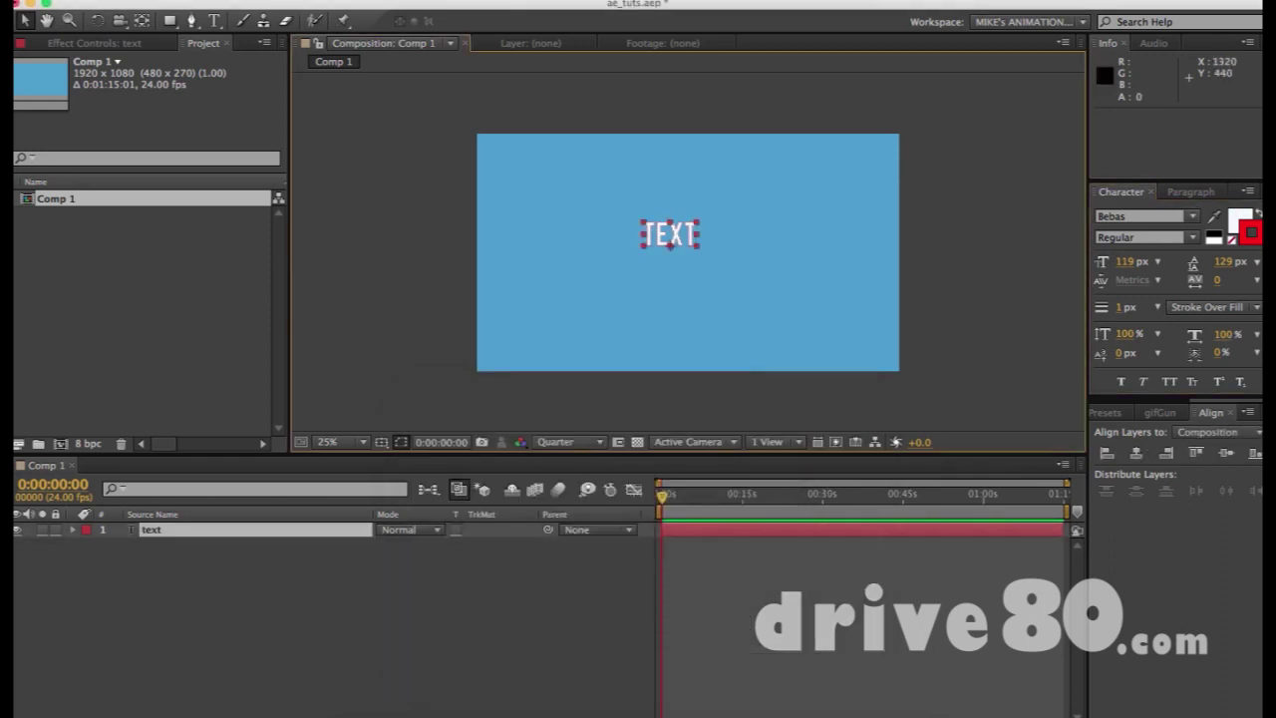
# Remove the stroke and reduce the font size from 119 to 117 px, undoing a leading change
pyautogui.click(1237, 243)
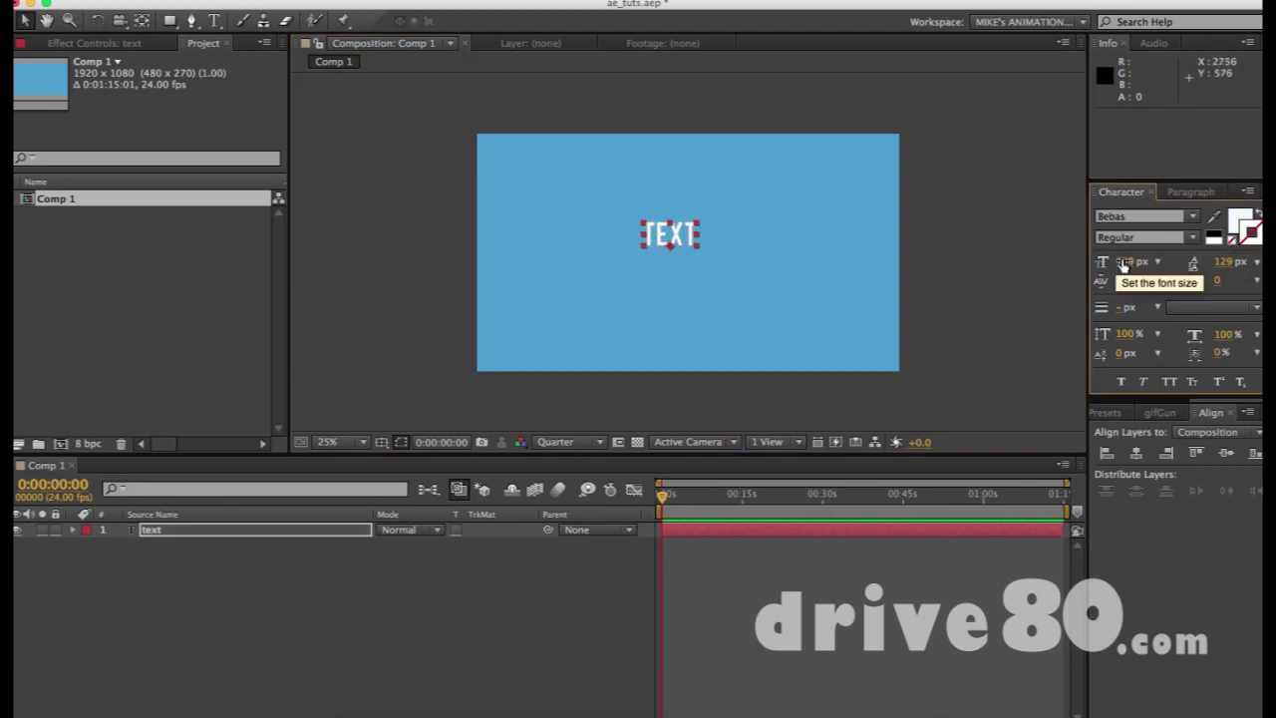
pyautogui.moveTo(1129, 267)
pyautogui.mouseDown()
pyautogui.moveTo(1000, 266)
pyautogui.moveTo(1275, 266)
pyautogui.moveTo(1104, 266)
pyautogui.moveTo(1149, 266)
pyautogui.moveTo(1138, 266)
pyautogui.mouseUp()
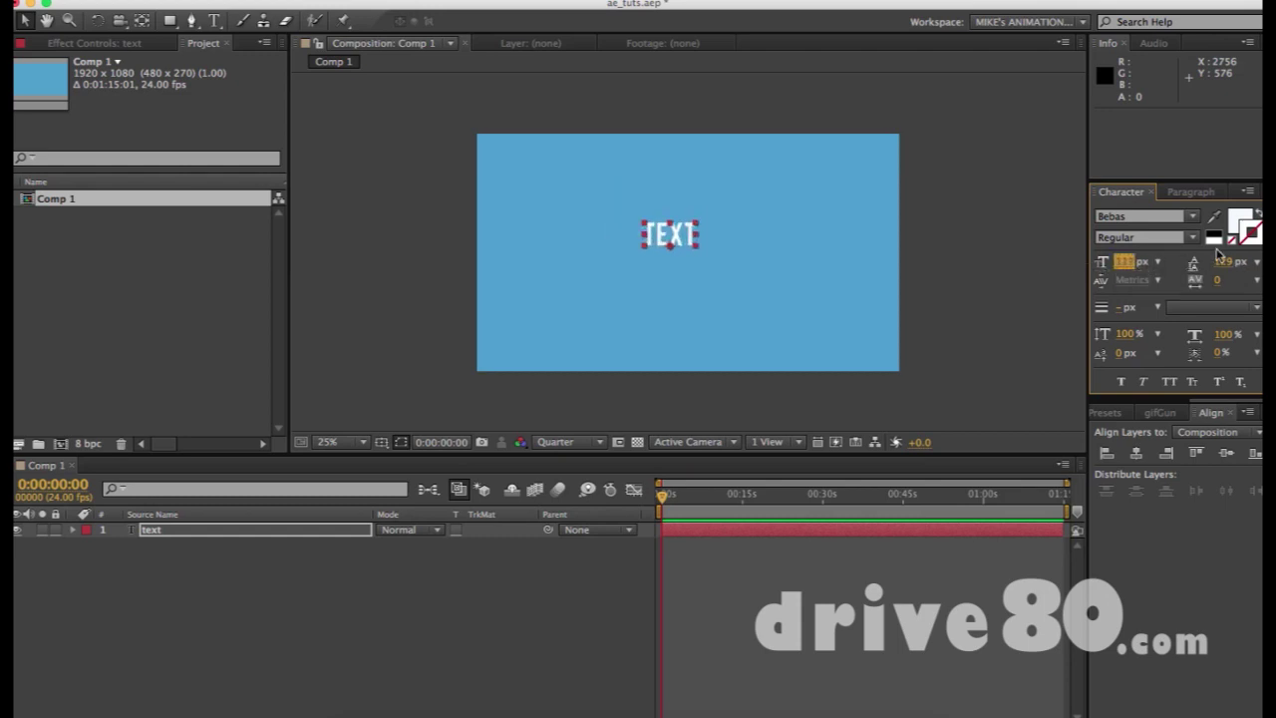
pyautogui.moveTo(1226, 264); pyautogui.dragTo(1234, 264)
pyautogui.press('super+z')
pyautogui.press('super+t')
pyautogui.click(681, 232)
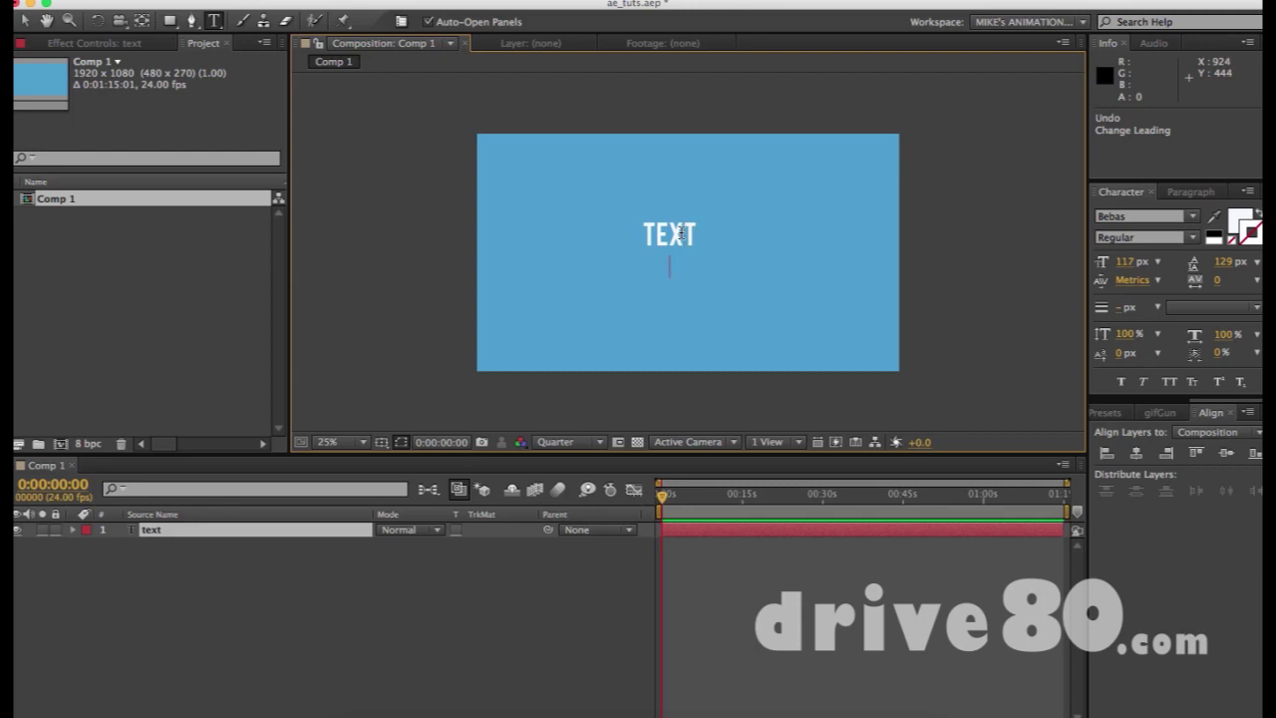
# Type a second line 'TEXT2' beneath TEXT, commit it, and reselect the layer
pyautogui.write('TEXT2')
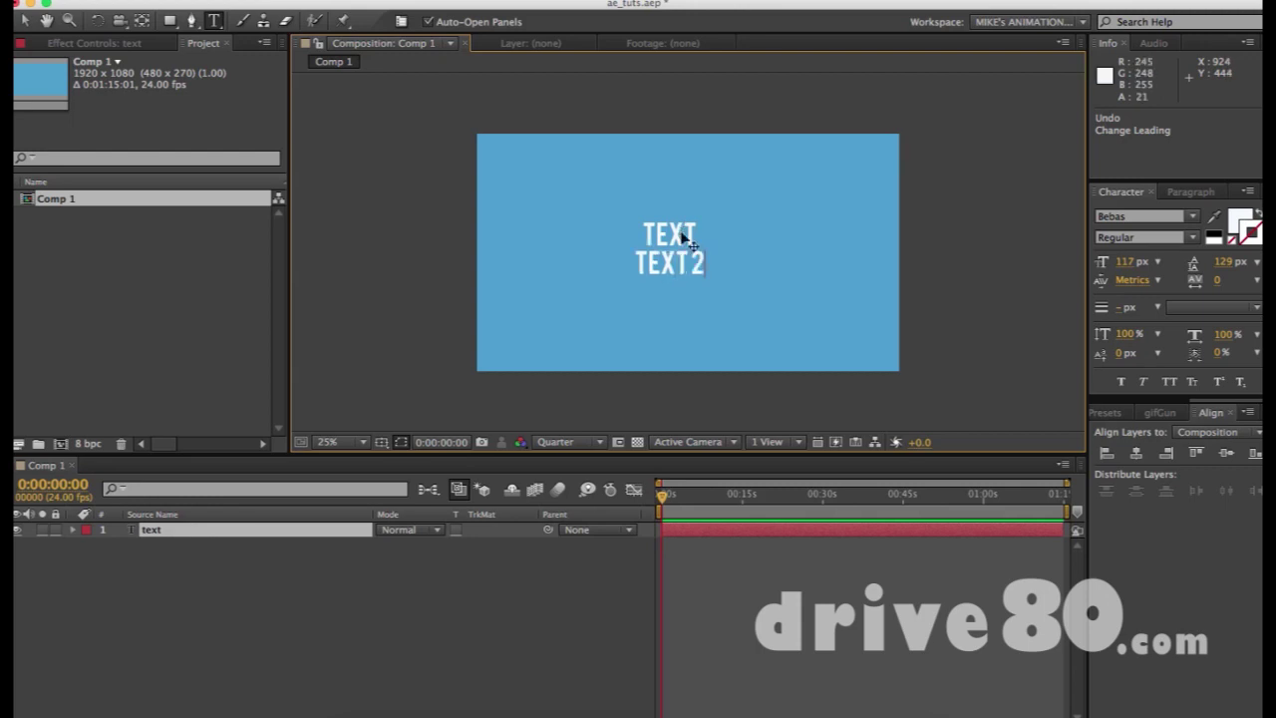
pyautogui.press('Escape')
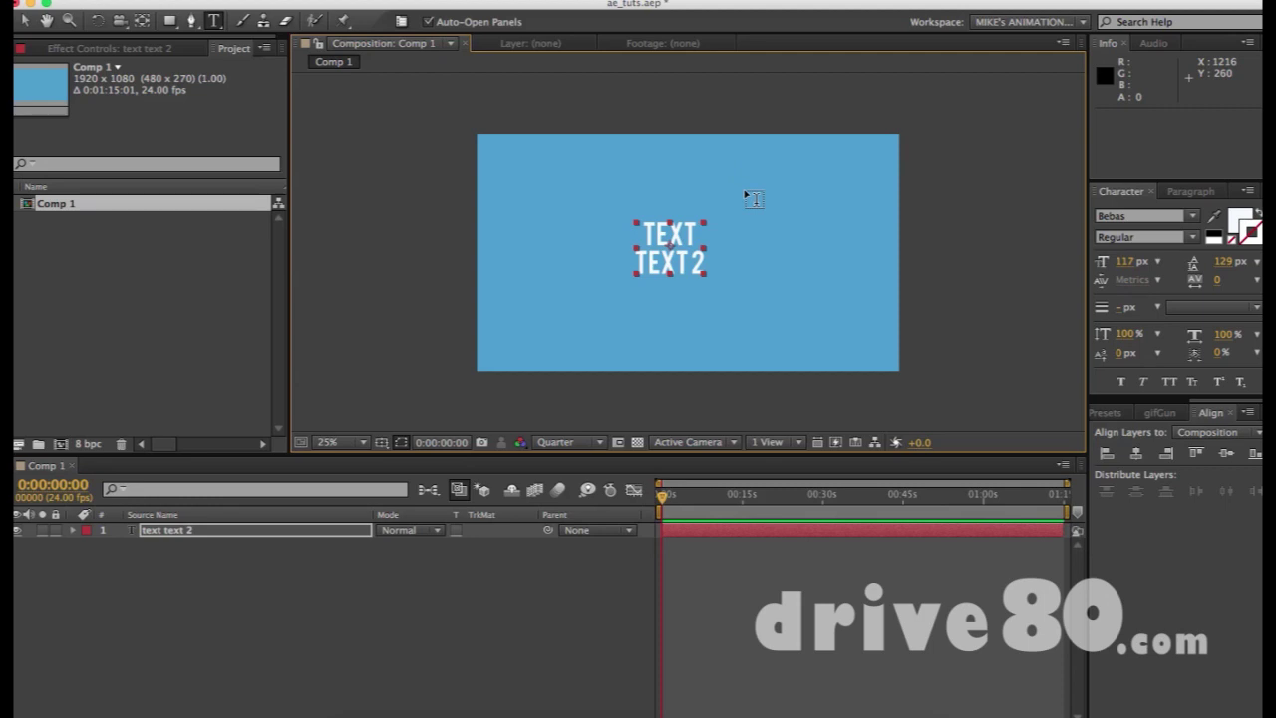
pyautogui.press('v')
pyautogui.click(721, 257)
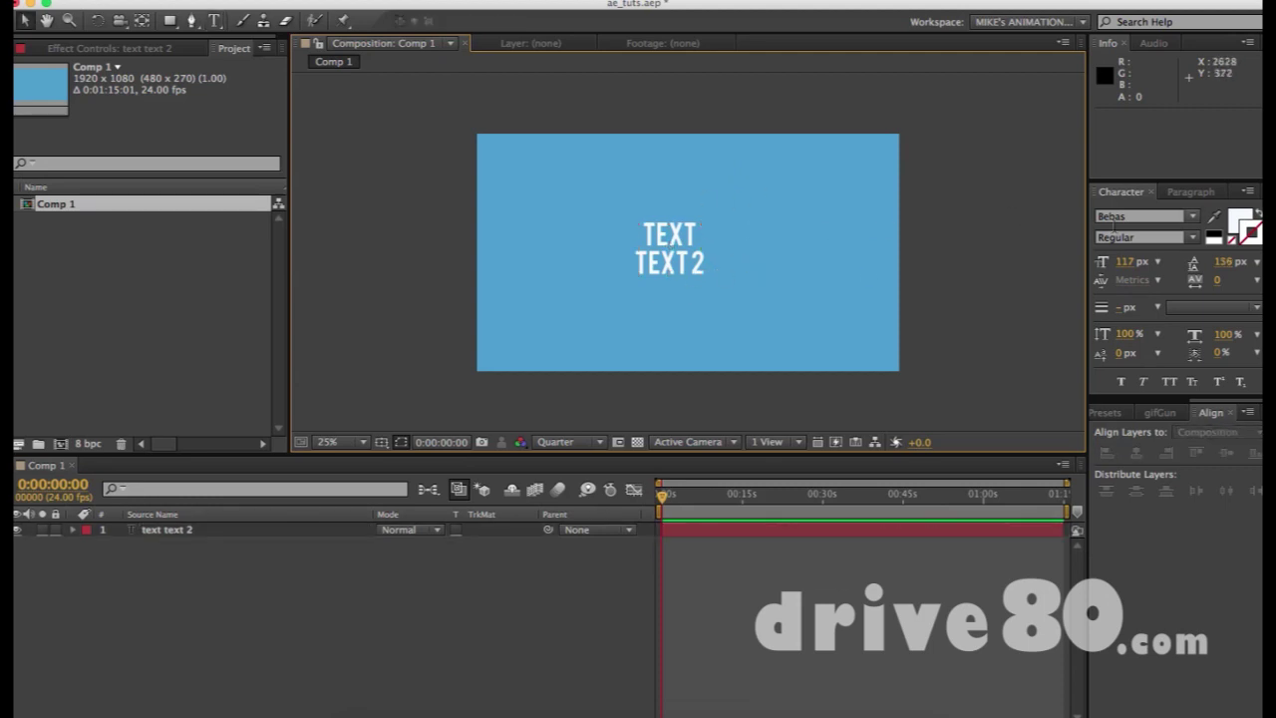
pyautogui.click(676, 249)
# Raise the leading to 221 px and apply a kerning value of 36 inside TEXT2
pyautogui.moveTo(1214, 265); pyautogui.dragTo(1254, 265)
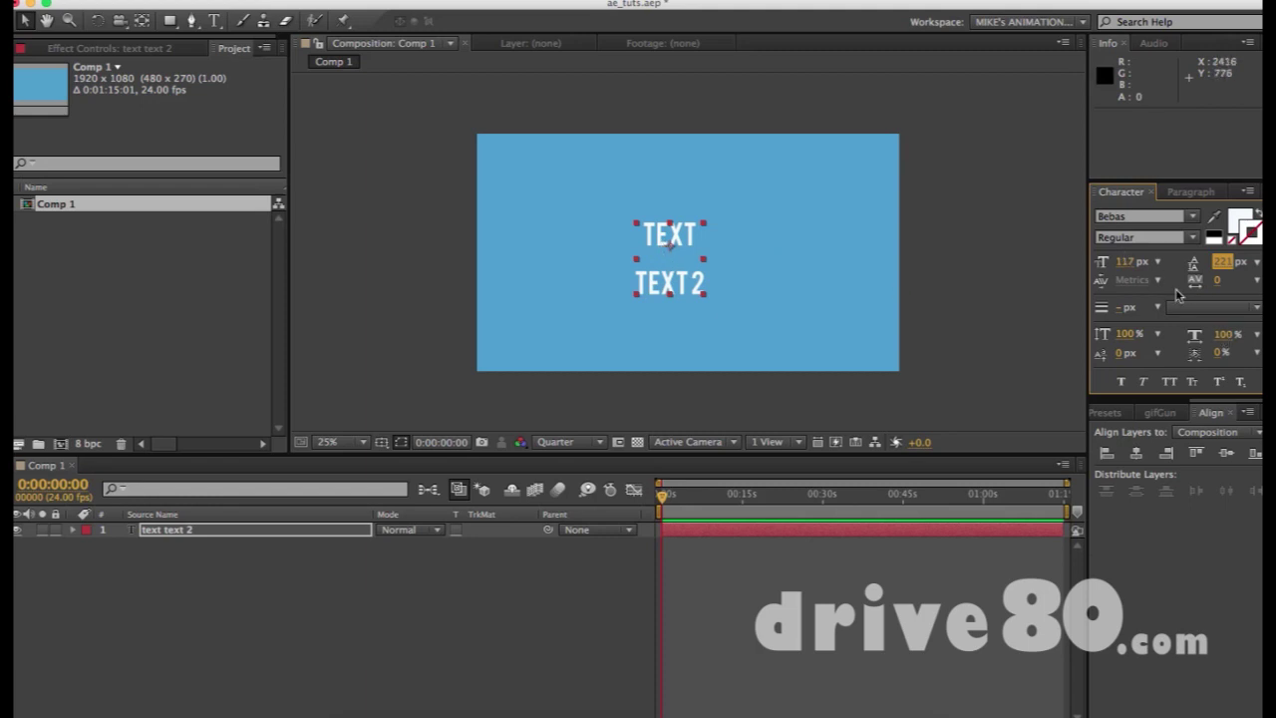
pyautogui.doubleClick(691, 263)
pyautogui.click(679, 283)
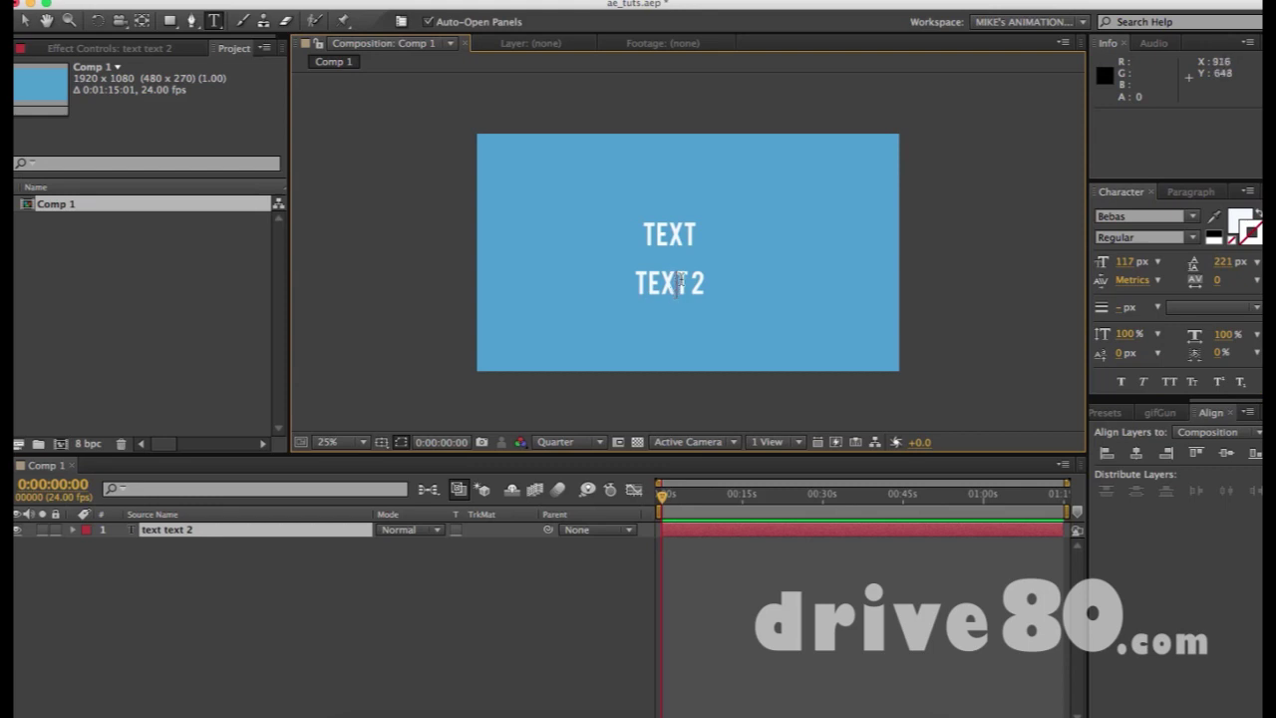
pyautogui.moveTo(1131, 286); pyautogui.dragTo(1157, 277)
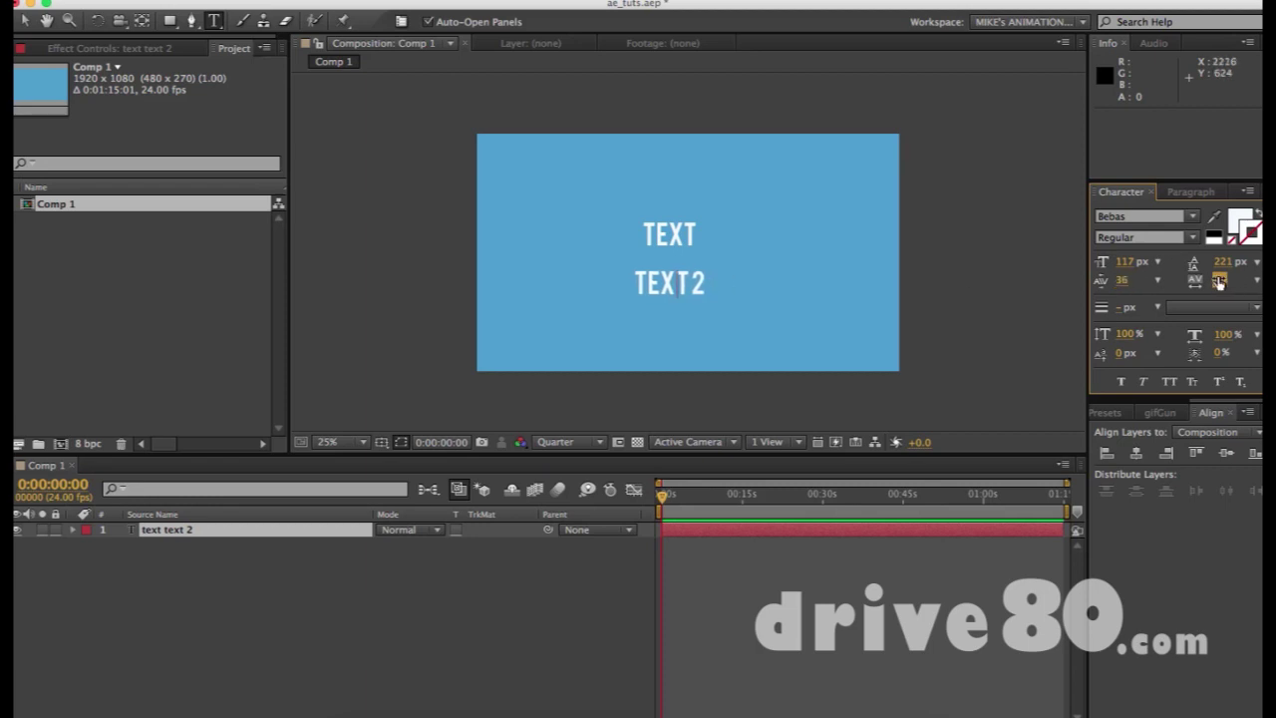
# Try tracking and kerning changes on the TEXT2 line to spread its letters apart
pyautogui.tripleClick(668, 285)
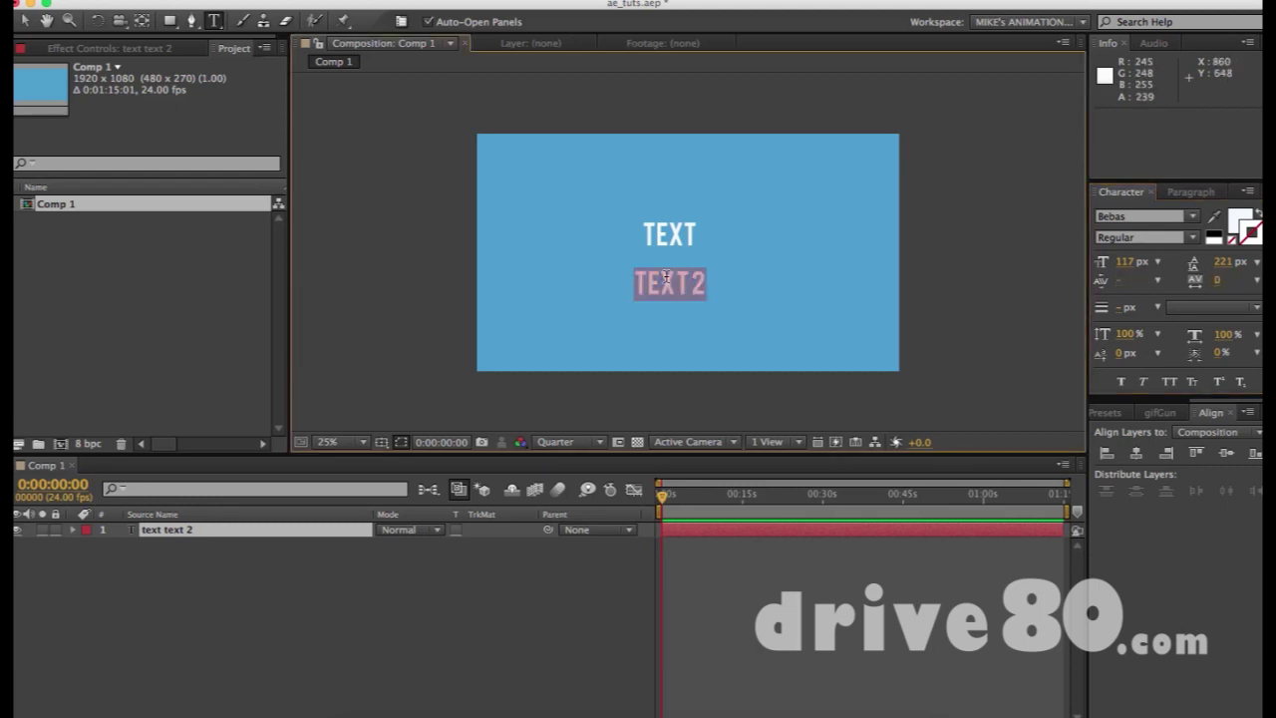
pyautogui.click(1218, 280)
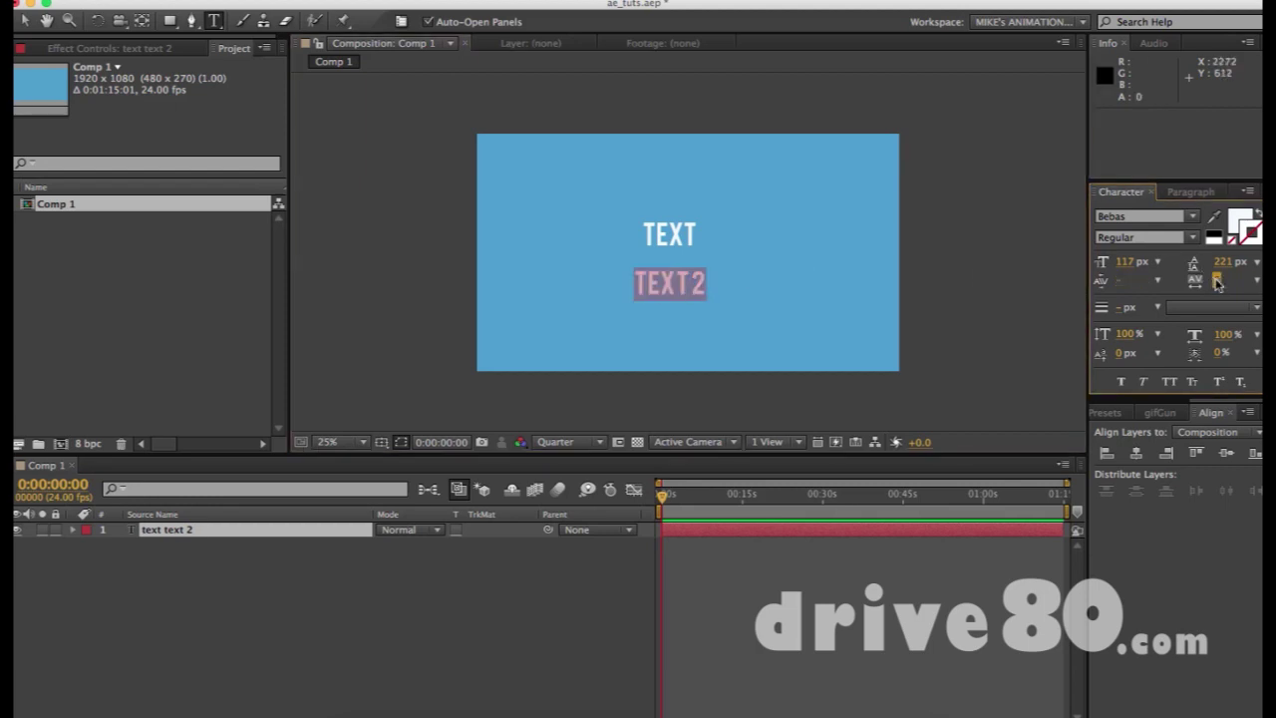
pyautogui.click(668, 281)
pyautogui.click(1124, 280)
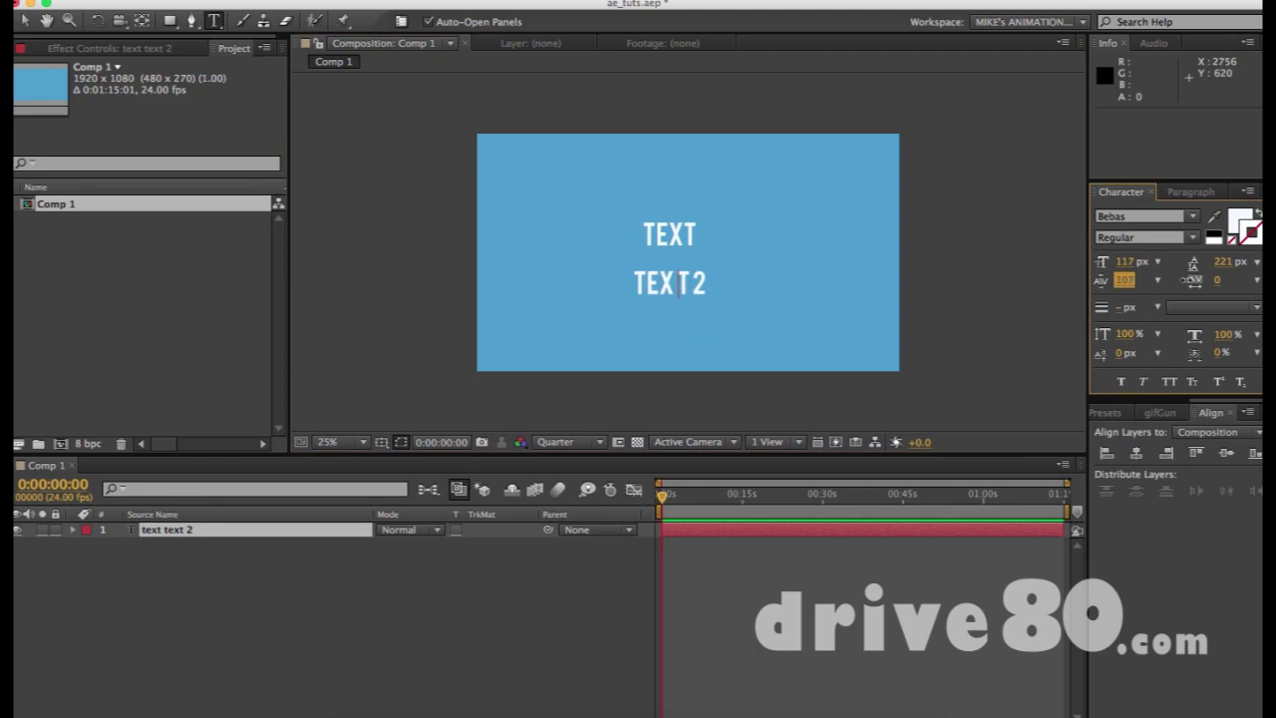
pyautogui.click(659, 284)
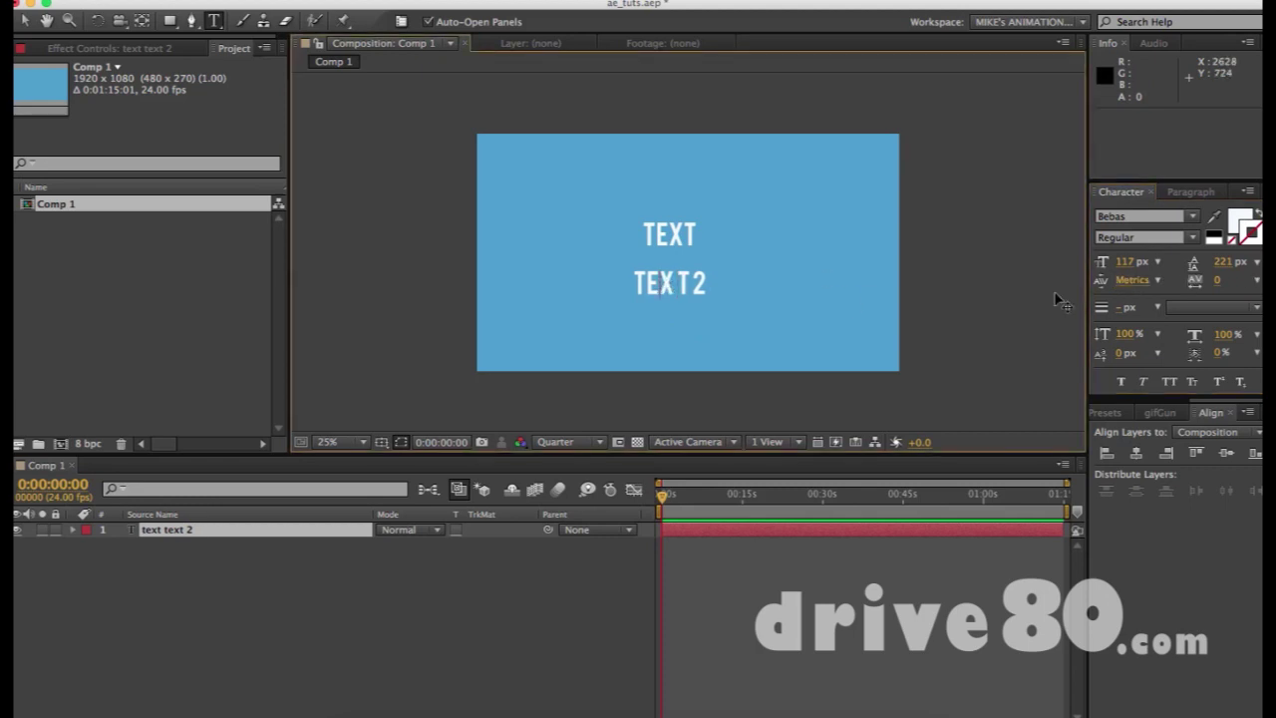
pyautogui.moveTo(632, 288); pyautogui.dragTo(806, 285)
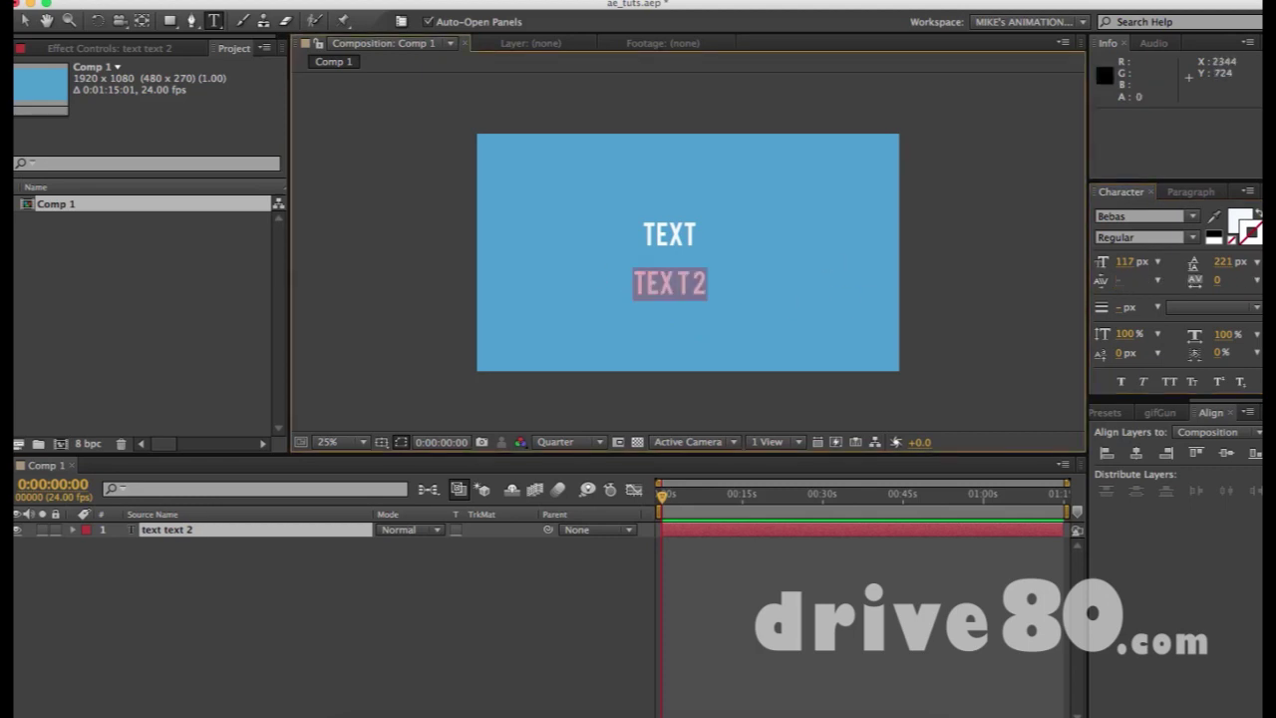
pyautogui.moveTo(1219, 280); pyautogui.dragTo(1255, 284)
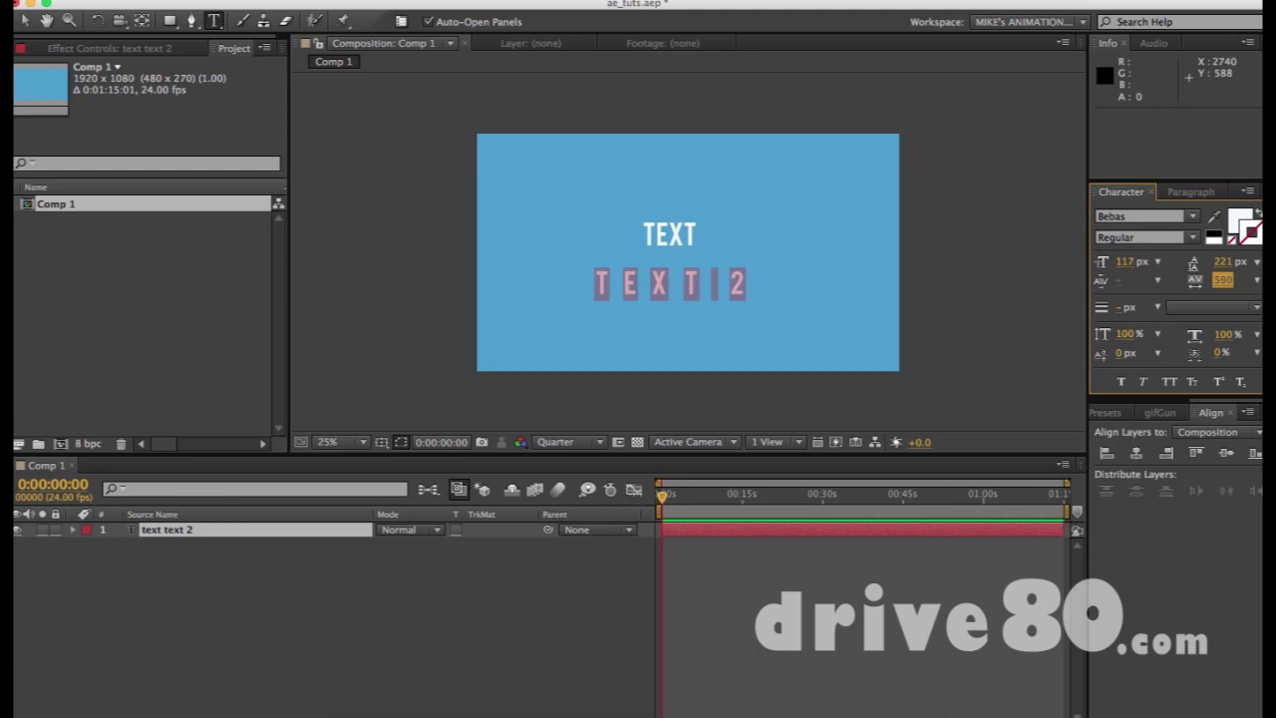
# Delete the TEXT2 characters, leaving an empty second line under TEXT
pyautogui.click(719, 280)
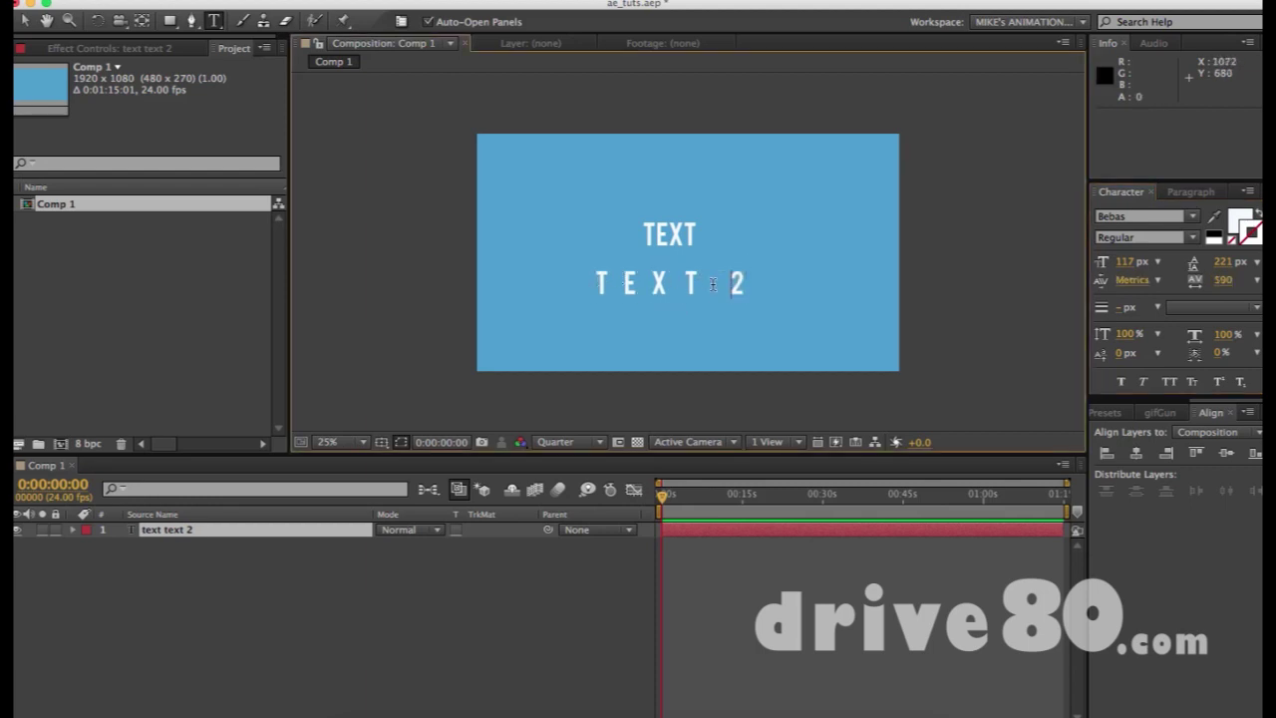
pyautogui.moveTo(702, 287); pyautogui.dragTo(730, 287)
pyautogui.click(725, 286)
pyautogui.doubleClick(741, 285)
pyautogui.tripleClick(748, 286)
pyautogui.press('BackSpace')
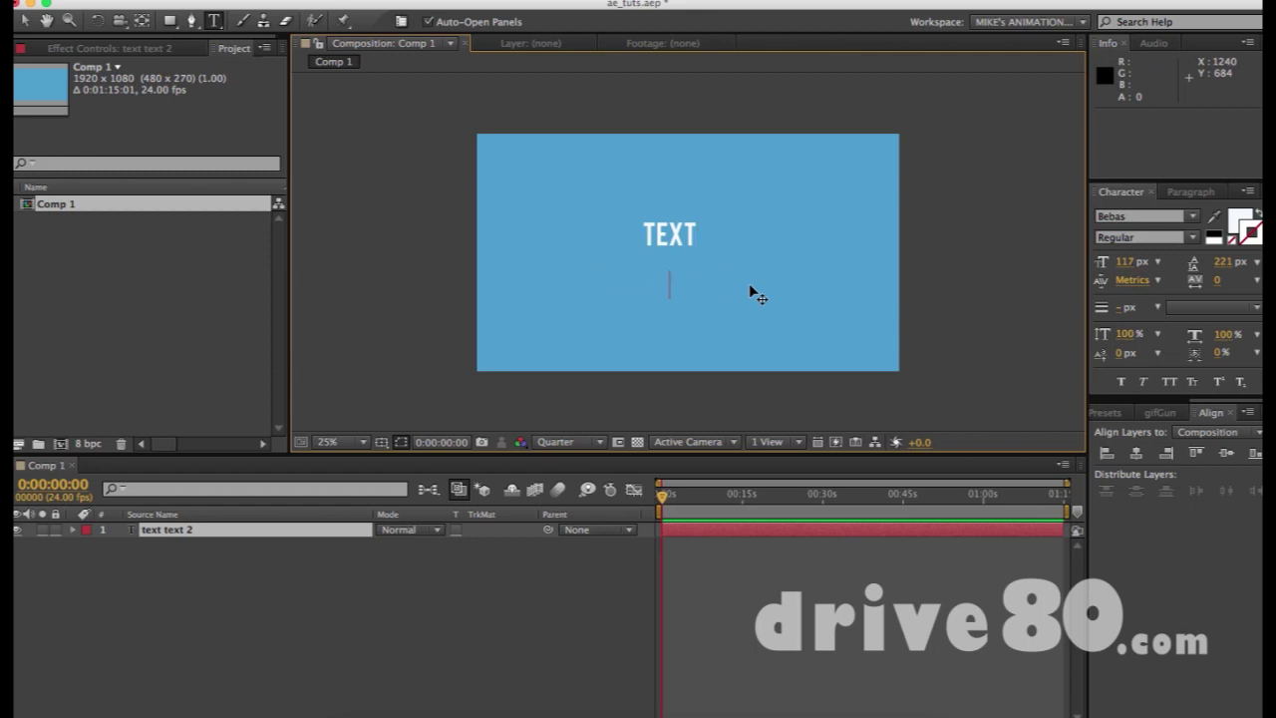
# Retype 'TEXT2' on the second line and remove the space before the 2
pyautogui.write('TEXT2')
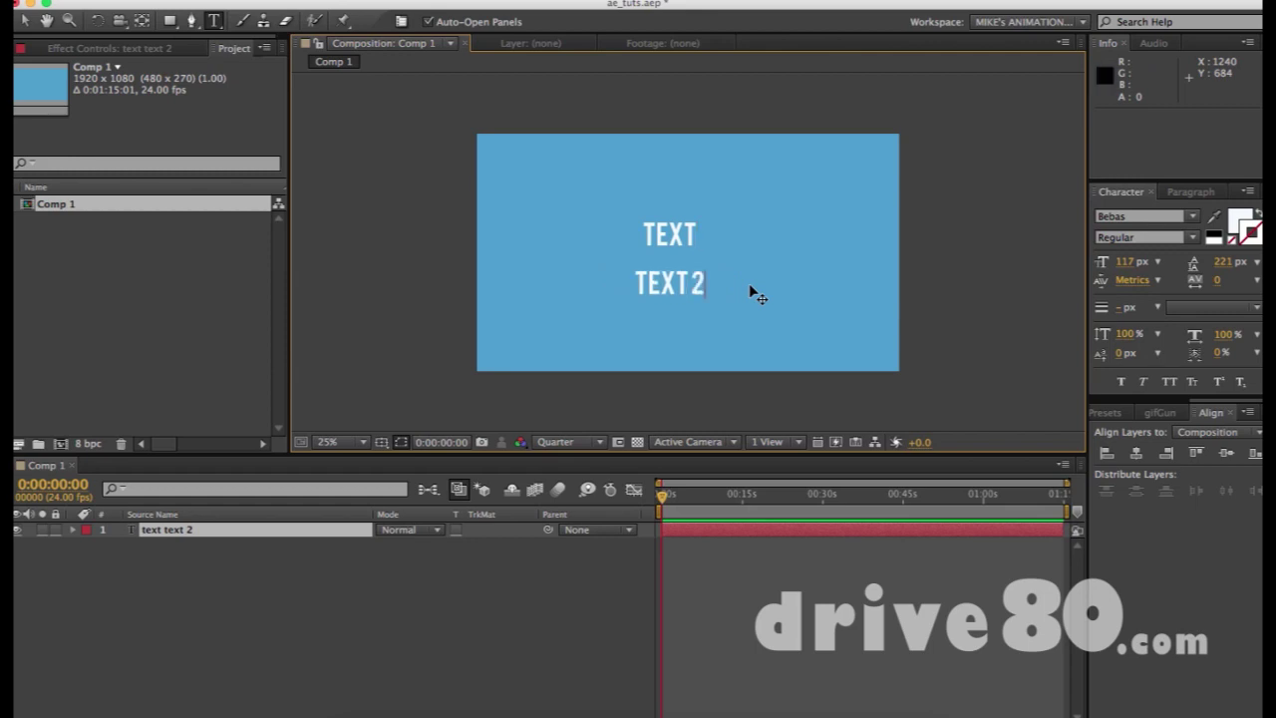
pyautogui.click(693, 281)
pyautogui.press('BackSpace')
pyautogui.press('super+Return')
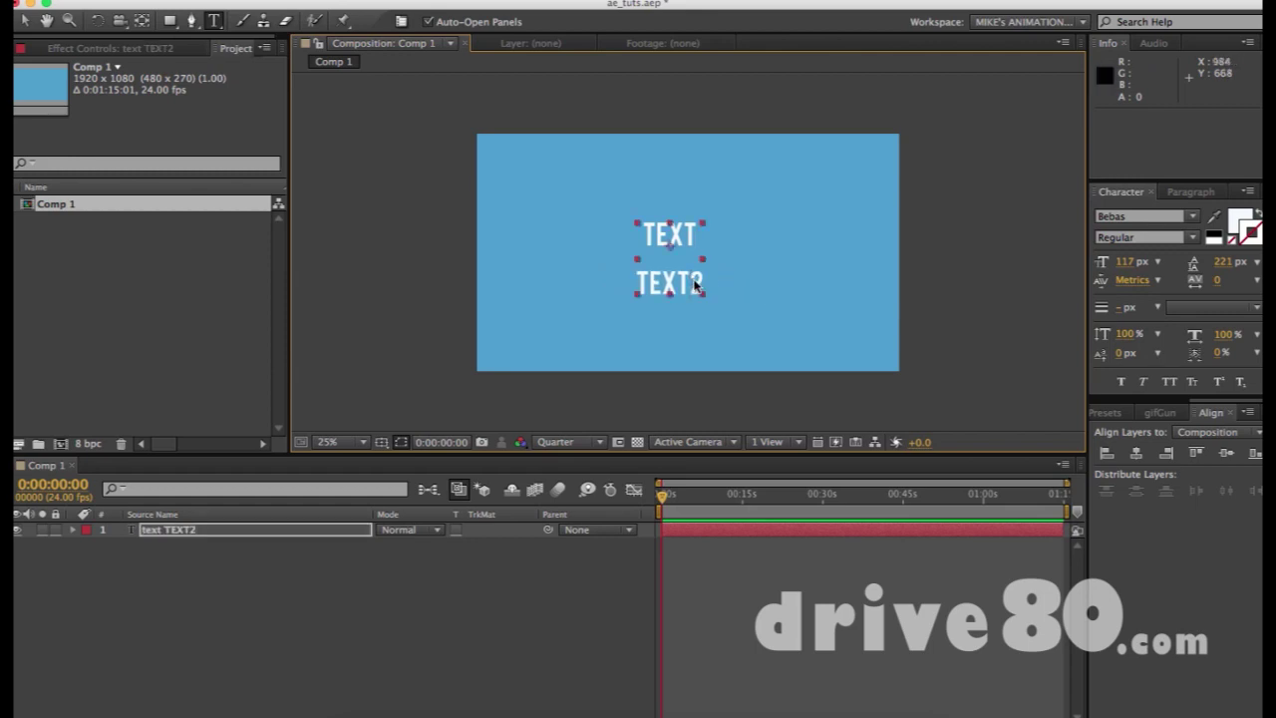
pyautogui.press('v')
# Set the TEXT2 line's tracking to 530 so its letters spread widely
pyautogui.doubleClick(682, 286)
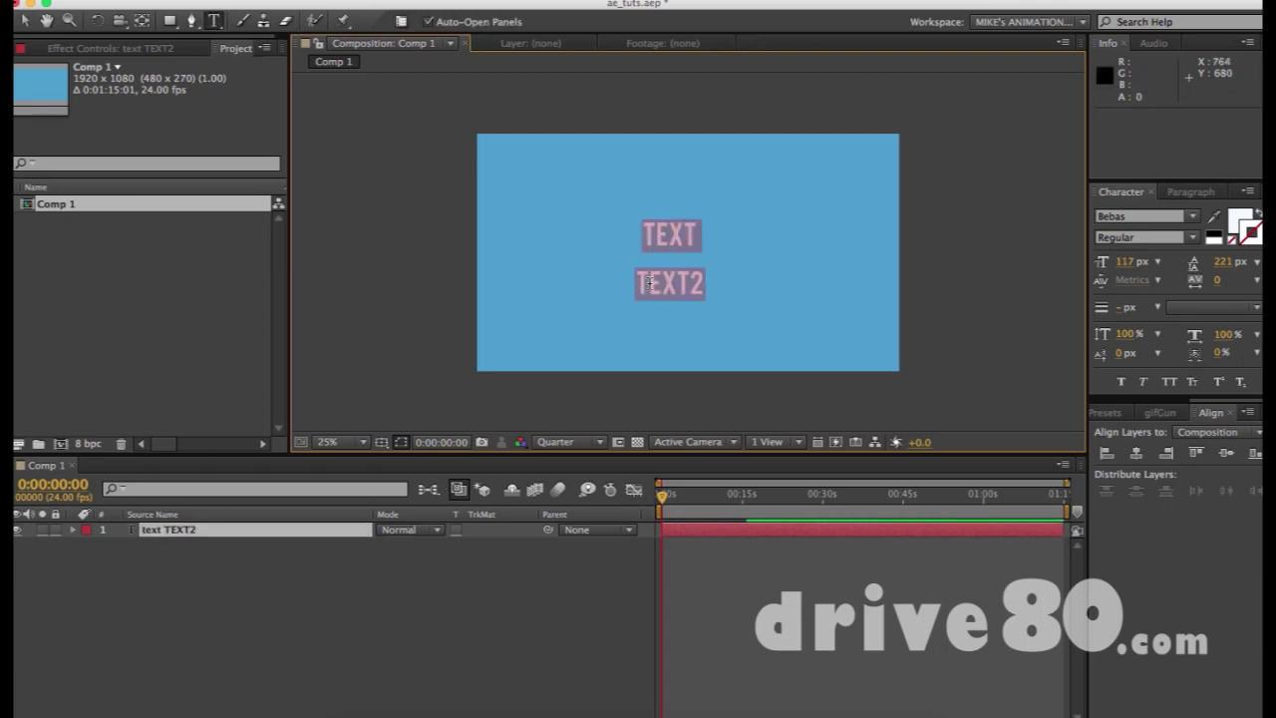
pyautogui.click(649, 283)
pyautogui.moveTo(634, 283); pyautogui.dragTo(795, 288)
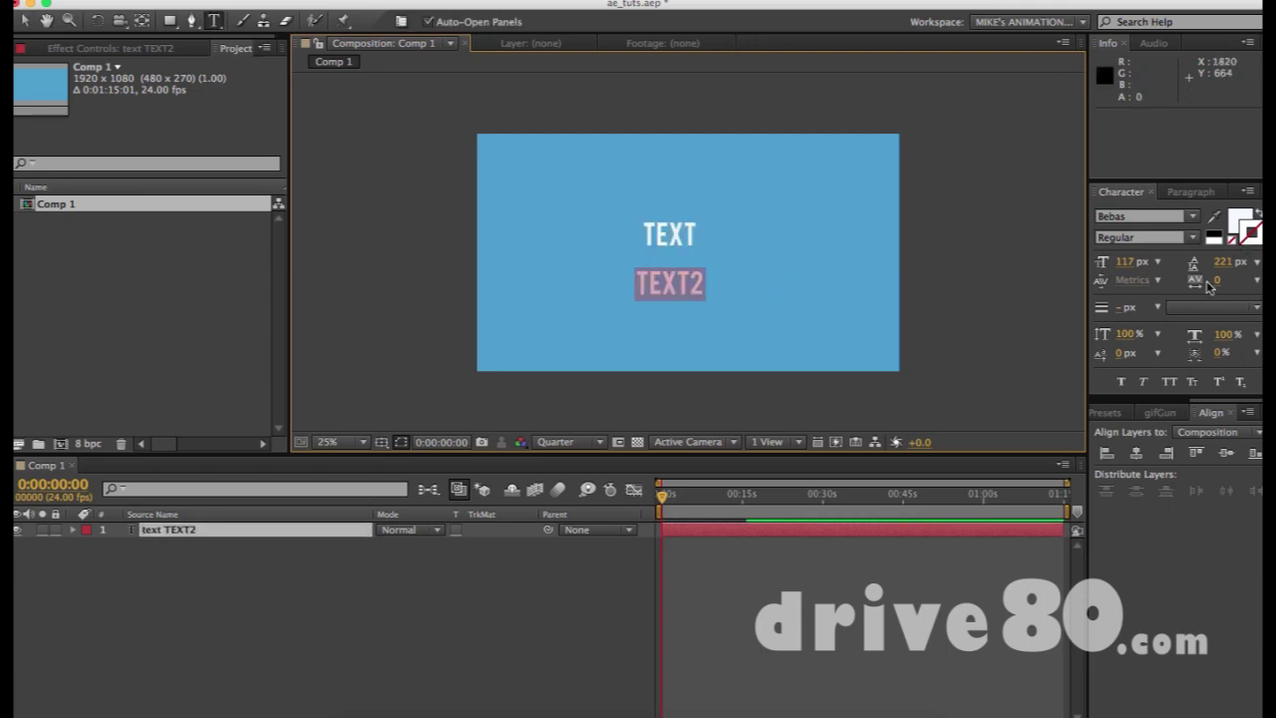
pyautogui.moveTo(1222, 280); pyautogui.dragTo(1262, 275)
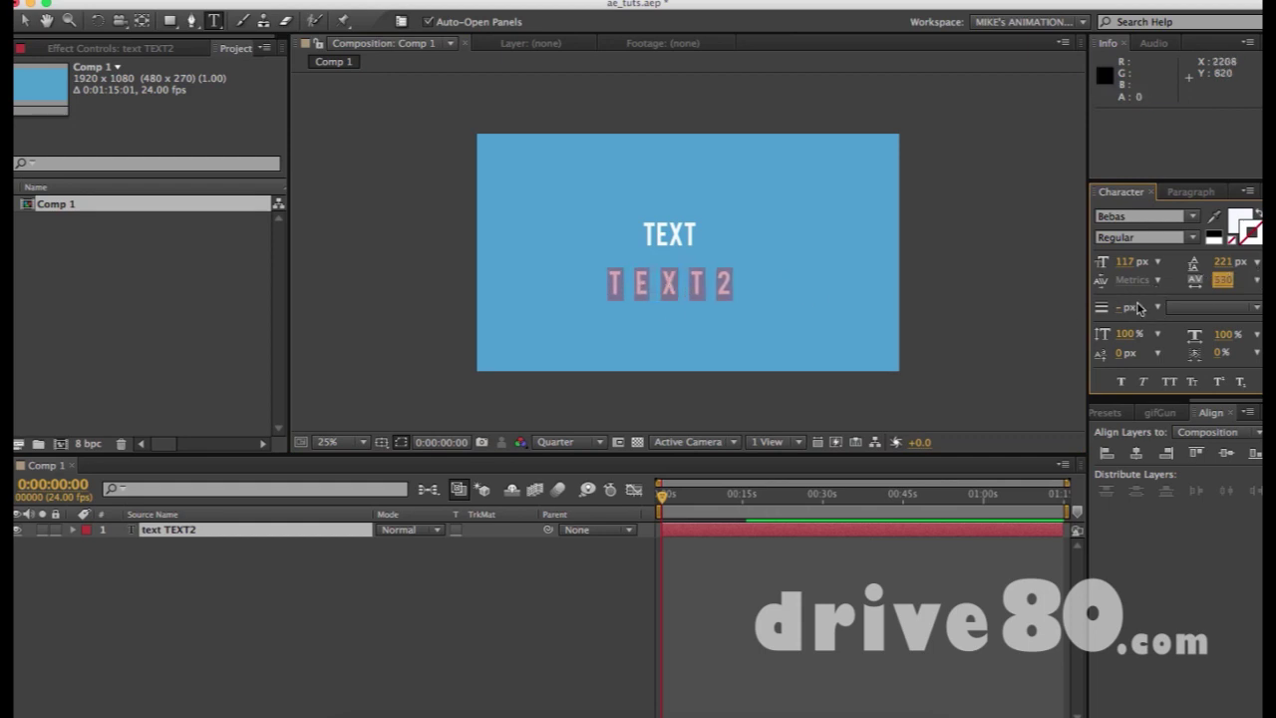
pyautogui.click(654, 283)
# Insert a V between E and X so the second line reads 'TEVXT2'
pyautogui.click(528, 169)
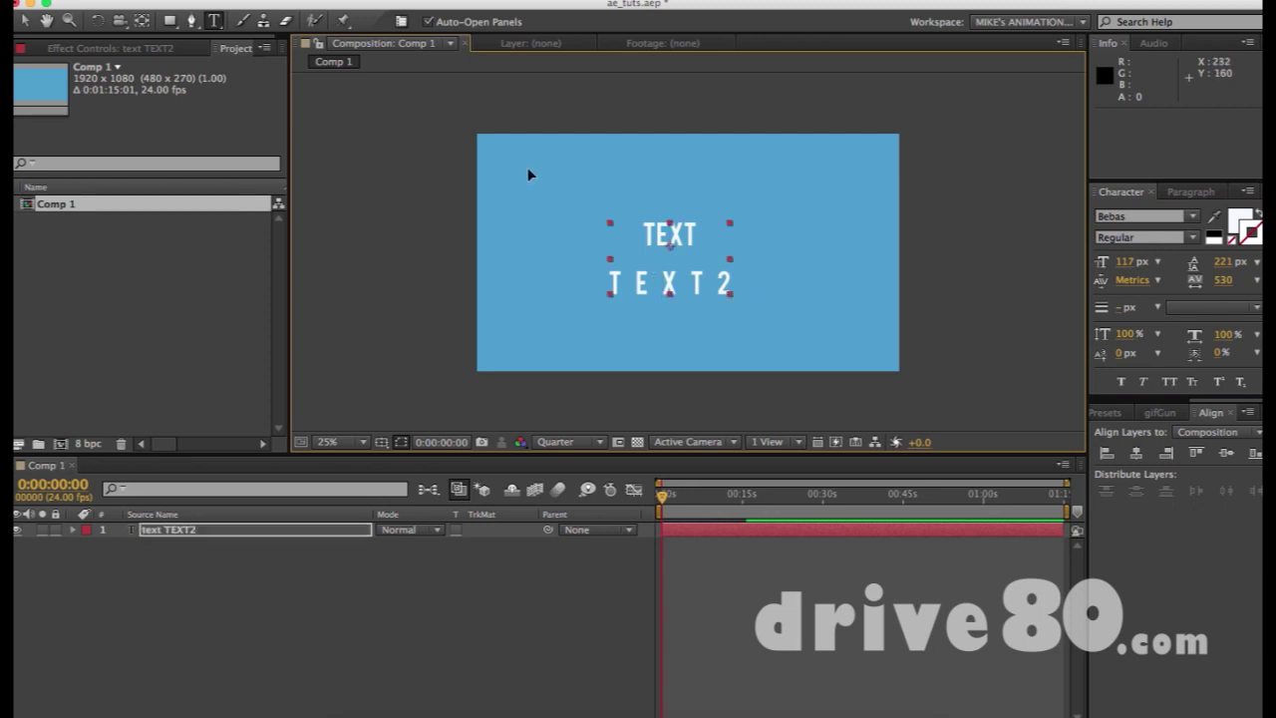
pyautogui.write('v')
pyautogui.click(1224, 309)
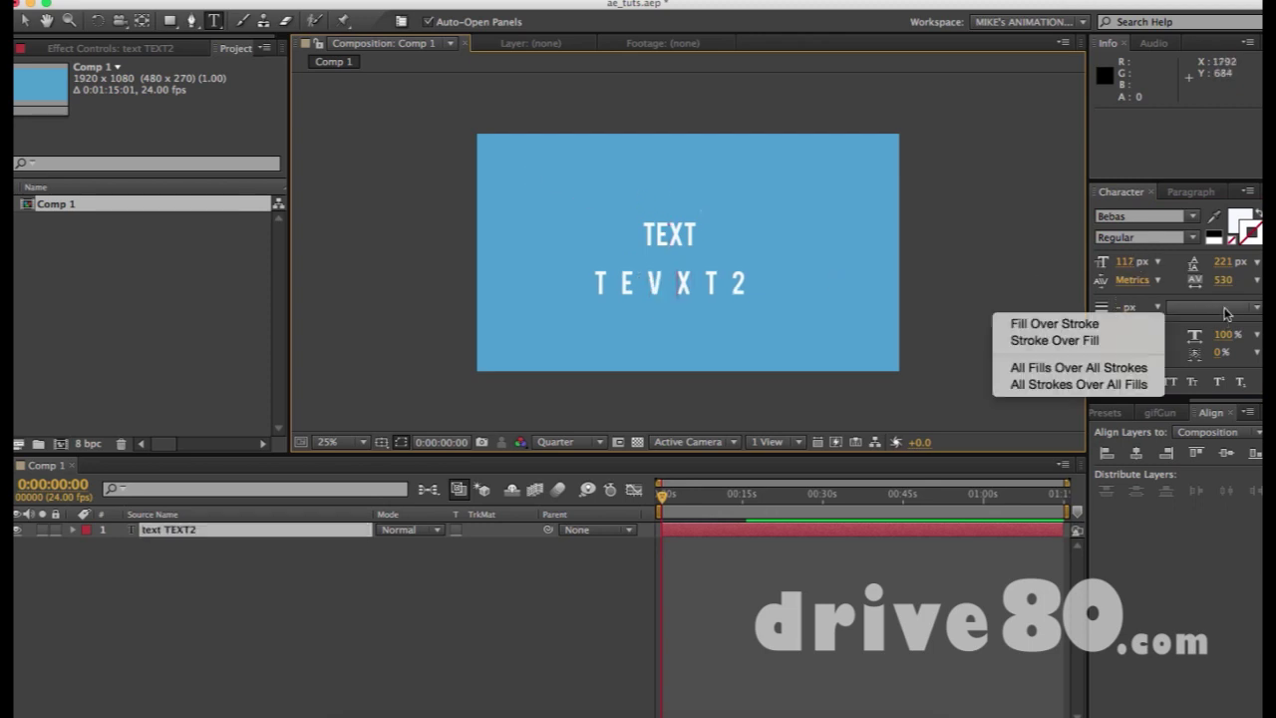
pyautogui.click(639, 262)
pyautogui.click(676, 230)
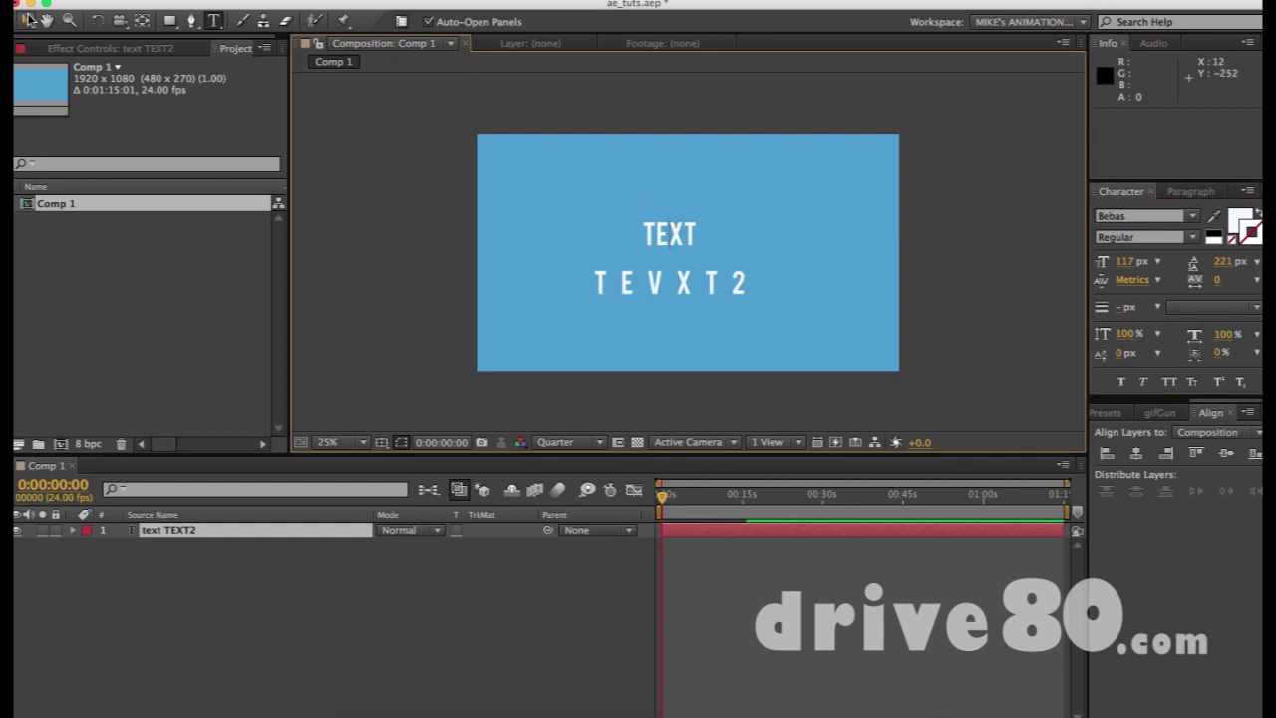
pyautogui.click(29, 18)
pyautogui.click(1244, 237)
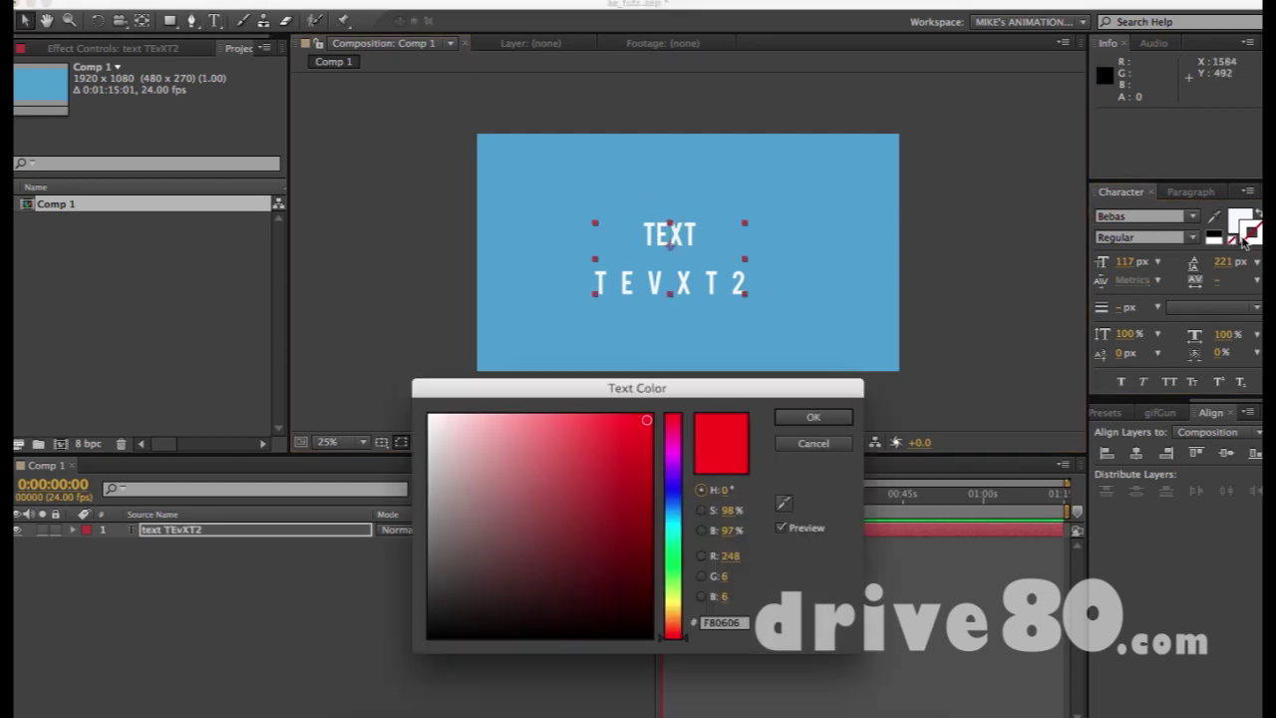
pyautogui.click(809, 417)
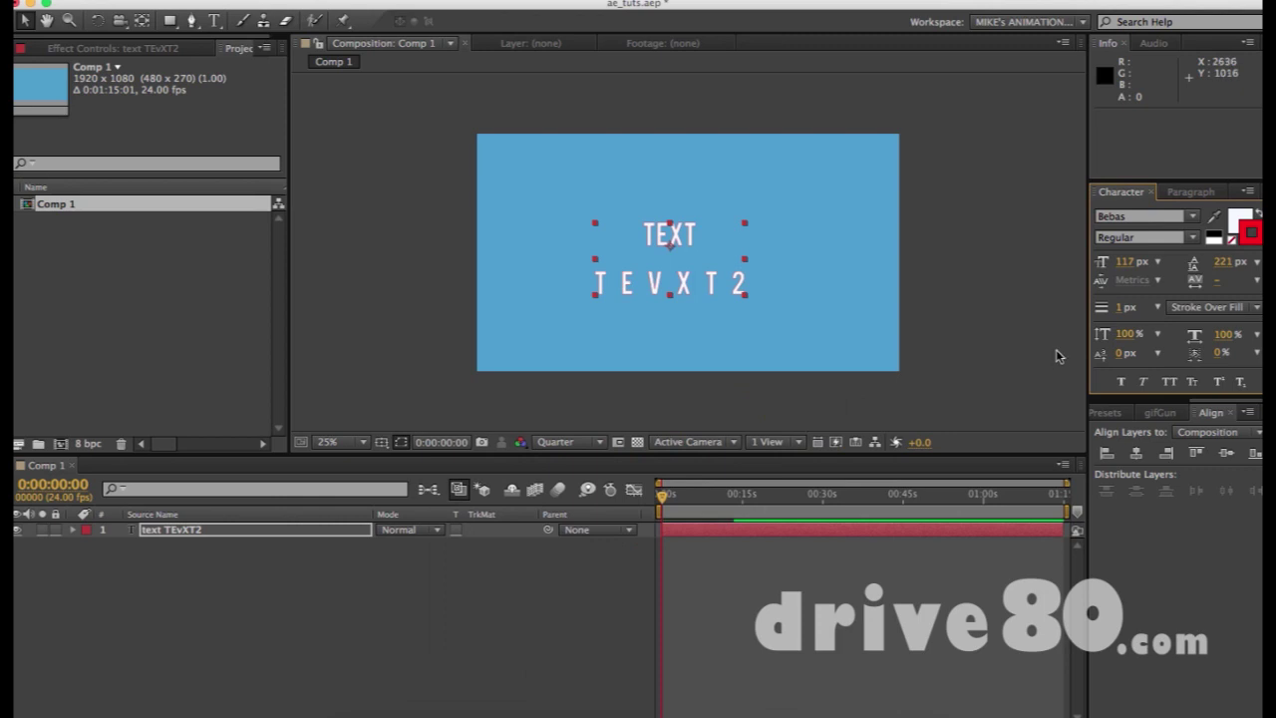
pyautogui.moveTo(1119, 308)
pyautogui.mouseDown()
pyautogui.moveTo(1161, 308)
pyautogui.moveTo(1146, 308)
pyautogui.mouseUp()
pyautogui.click(1177, 307)
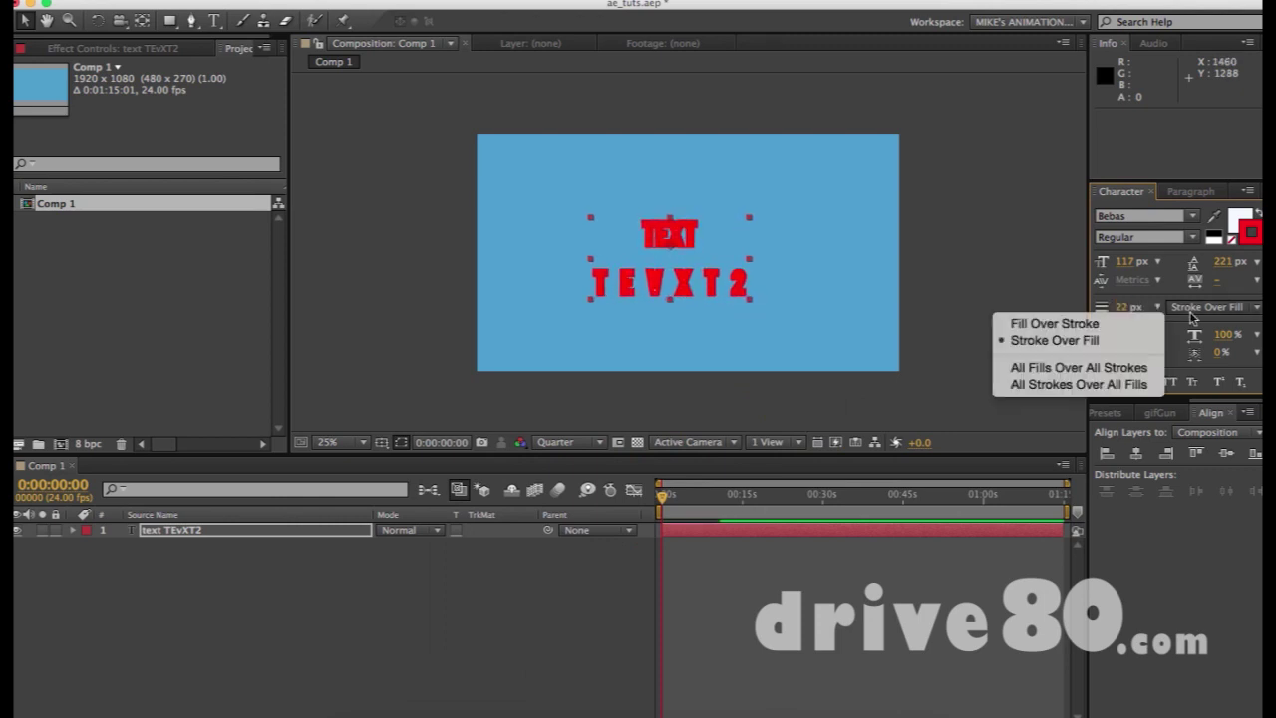
pyautogui.click(1105, 325)
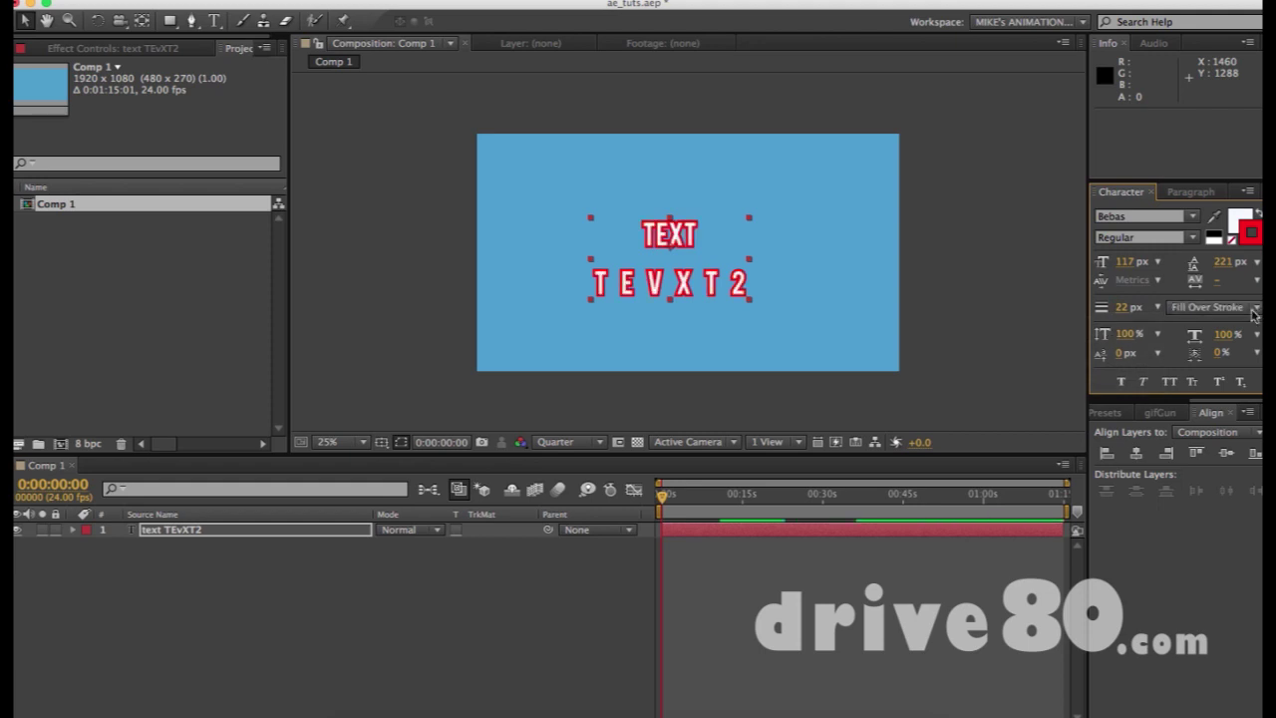
pyautogui.moveTo(1122, 307)
pyautogui.mouseDown()
pyautogui.moveTo(1172, 305)
pyautogui.moveTo(1130, 307)
pyautogui.mouseUp()
pyautogui.click(1218, 305)
pyautogui.click(1112, 366)
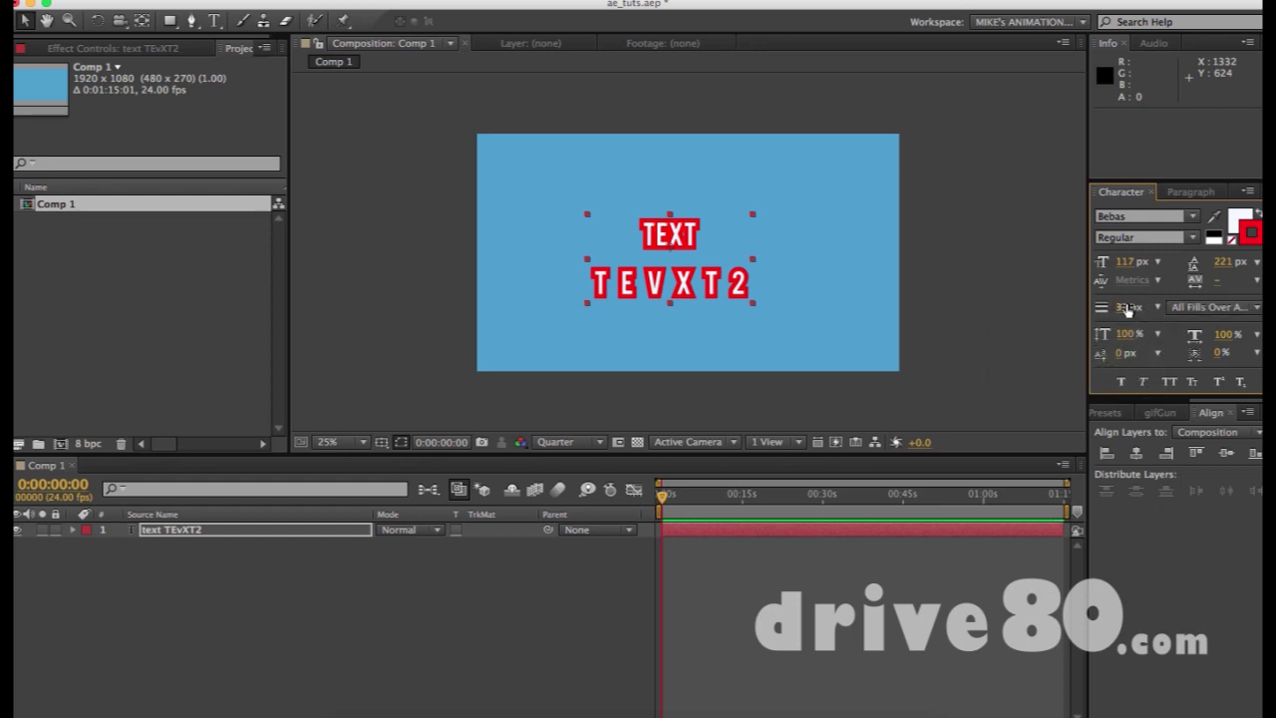
pyautogui.moveTo(1125, 307); pyautogui.dragTo(1186, 306)
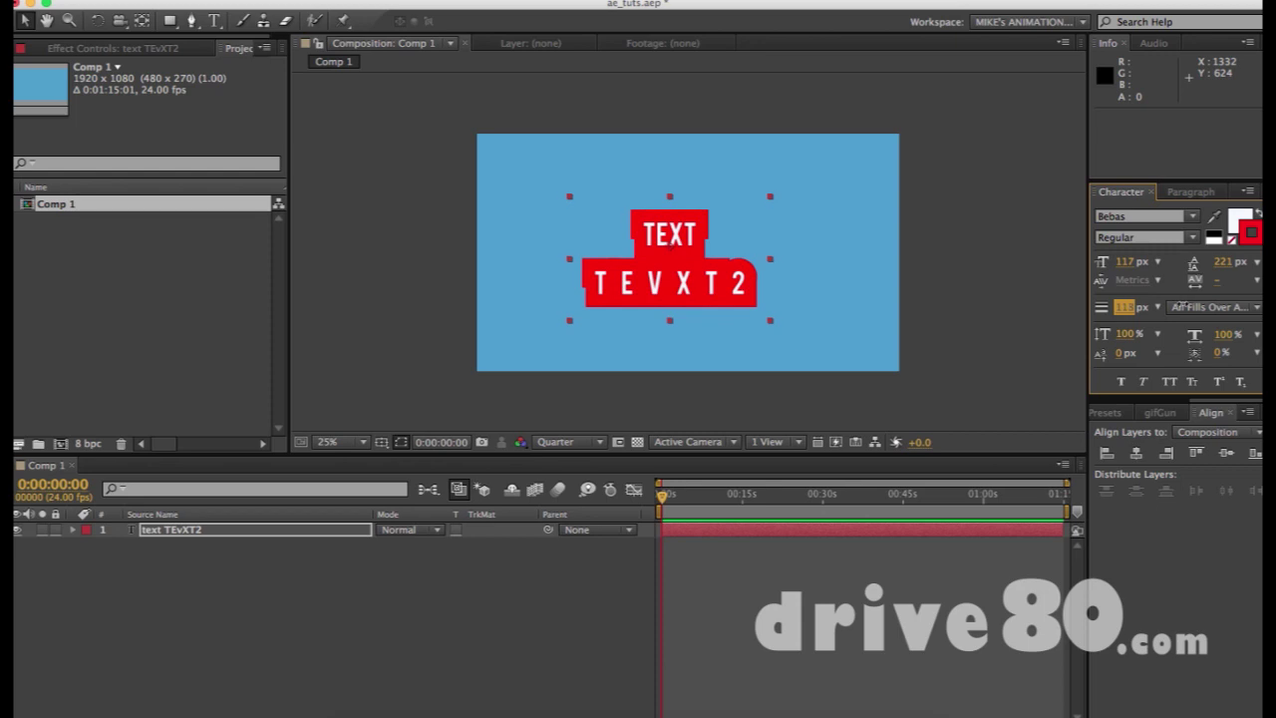
pyautogui.click(906, 254)
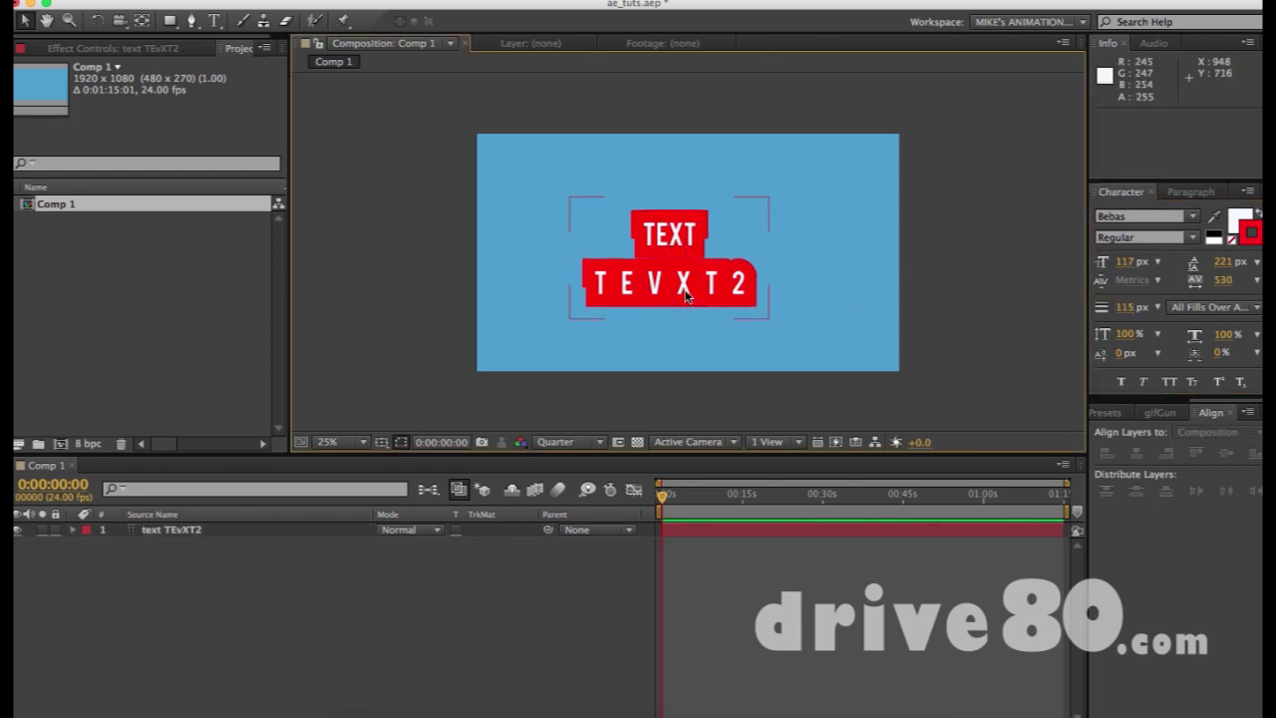
pyautogui.click(686, 253)
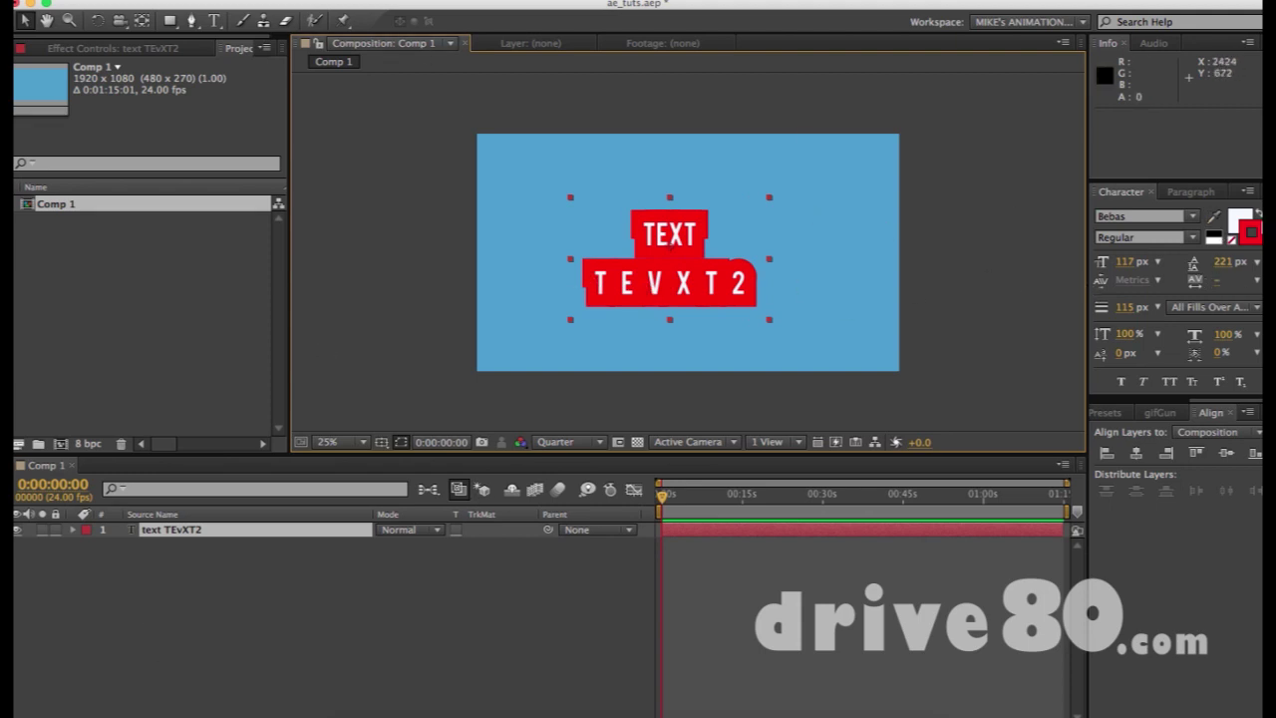
pyautogui.click(1234, 243)
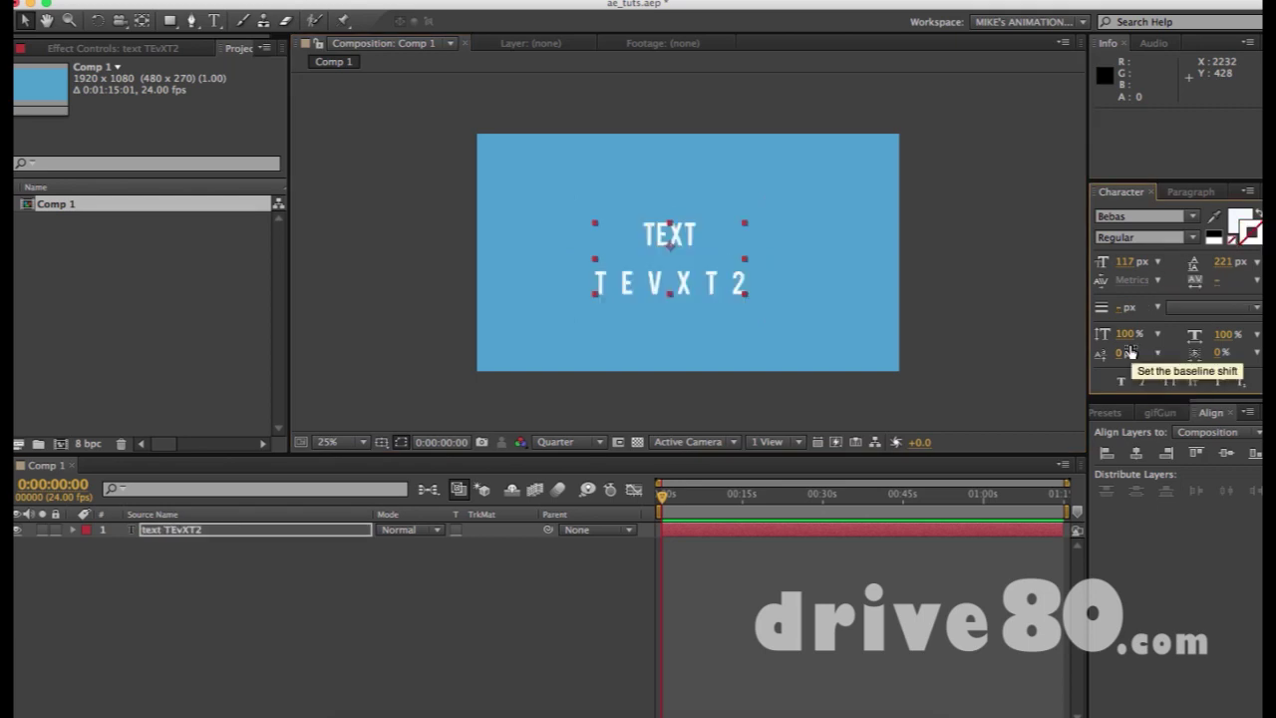
# Stretch the text to 126% vertical and 145% horizontal scale, and try a baseline shift on TEVXT2
pyautogui.moveTo(1131, 336); pyautogui.dragTo(1257, 337)
pyautogui.doubleClick(668, 281)
pyautogui.click(557, 278)
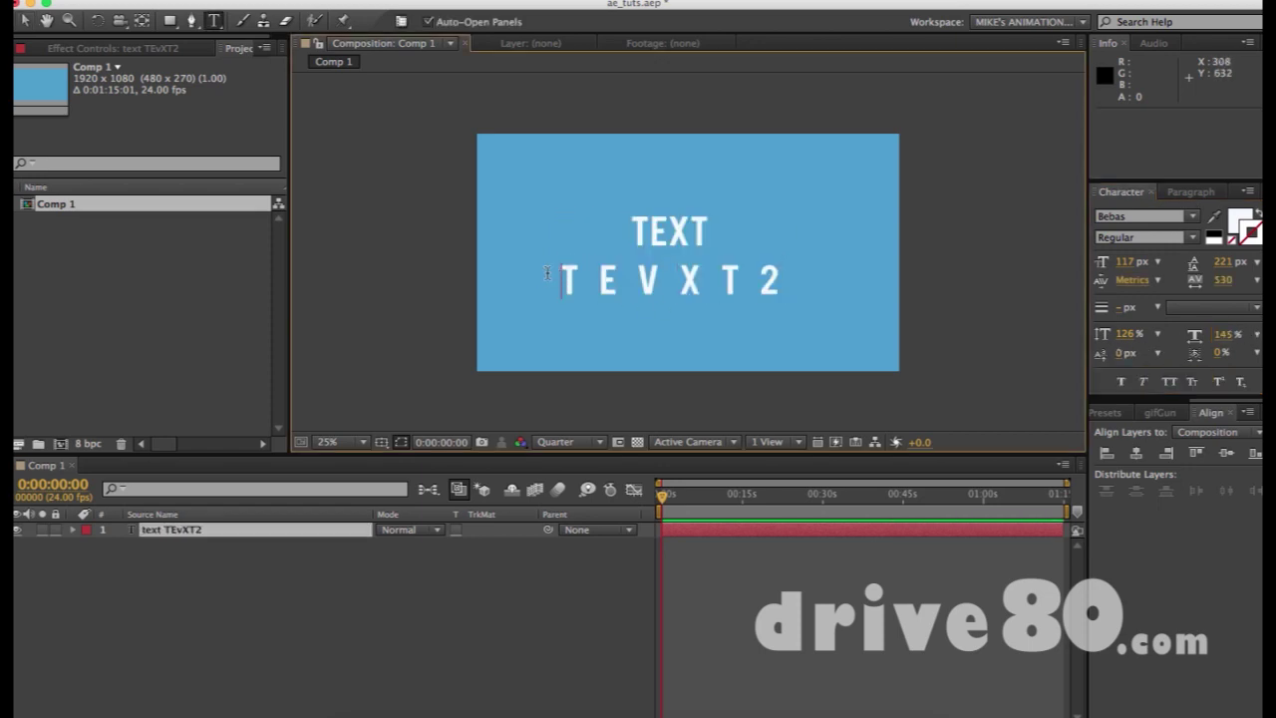
pyautogui.moveTo(557, 276); pyautogui.dragTo(834, 265)
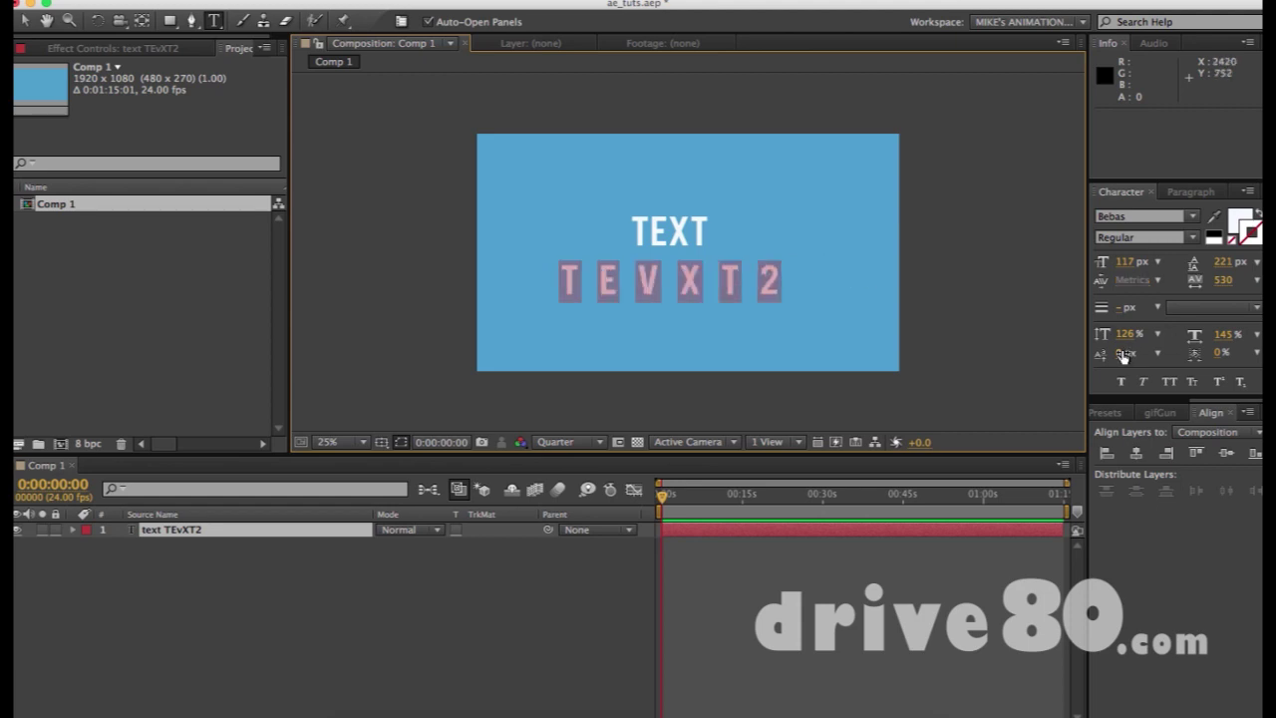
pyautogui.moveTo(1120, 354)
pyautogui.mouseDown()
pyautogui.moveTo(1197, 354)
pyautogui.moveTo(1121, 353)
pyautogui.mouseUp()
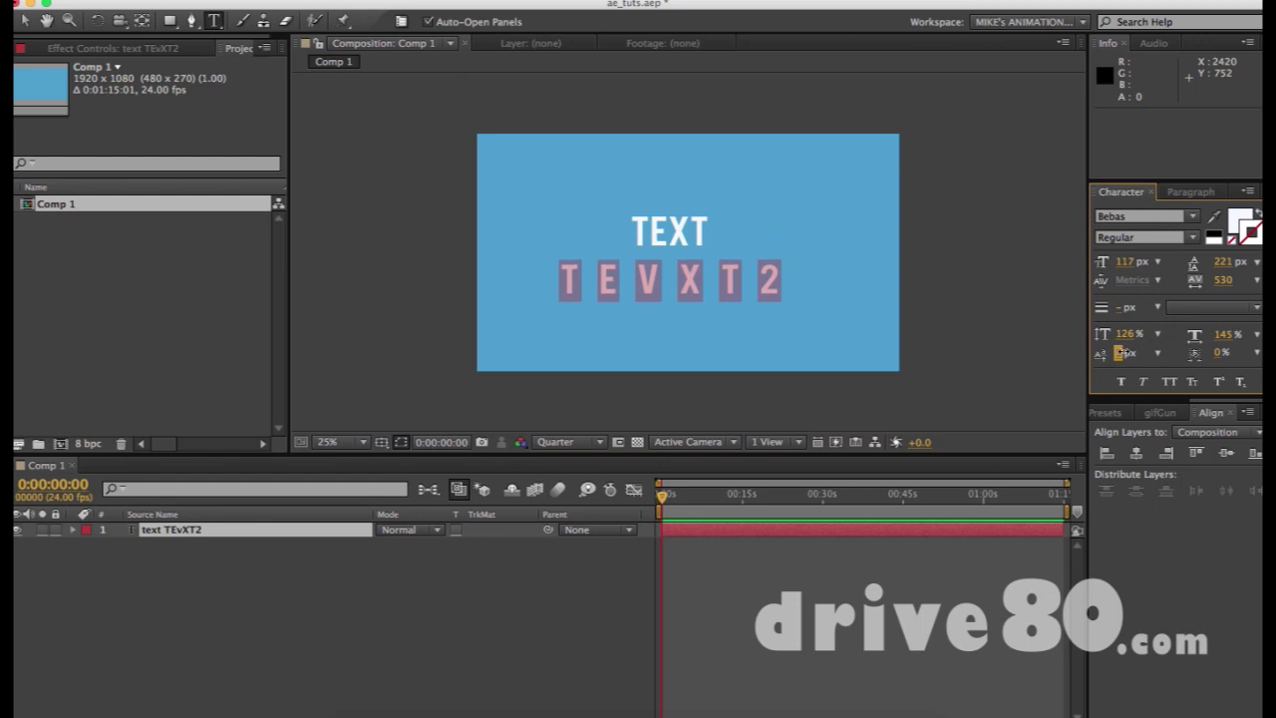
pyautogui.moveTo(1216, 353); pyautogui.dragTo(1220, 353)
# Try tightening the letter spacing with tsume, then undo the change
pyautogui.click(586, 259)
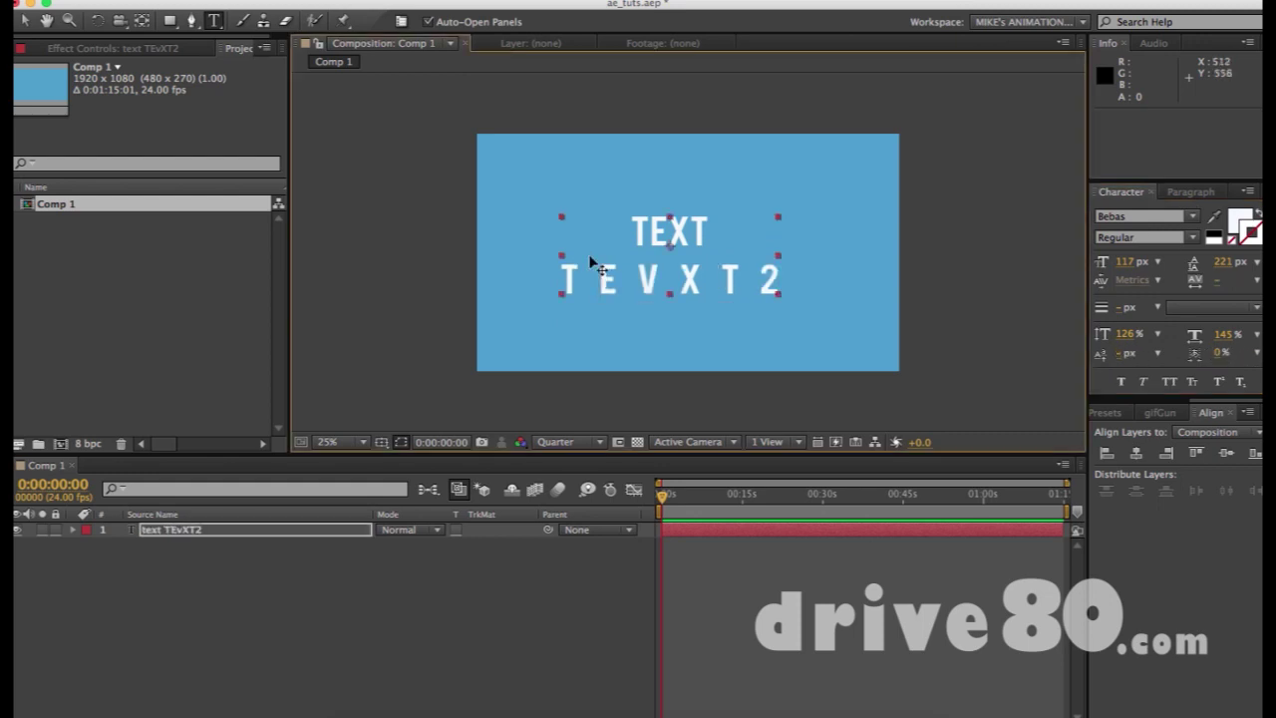
pyautogui.press('v')
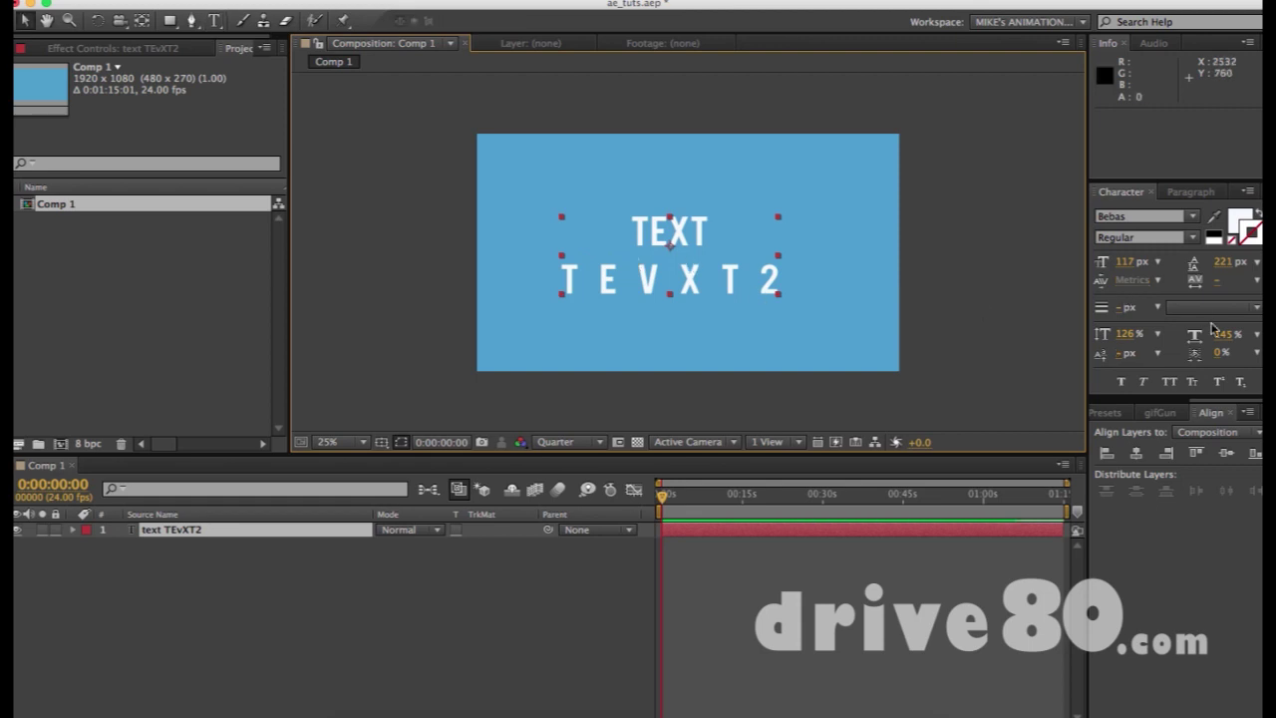
pyautogui.moveTo(1219, 353)
pyautogui.mouseDown()
pyautogui.moveTo(1260, 353)
pyautogui.moveTo(1231, 350)
pyautogui.mouseUp()
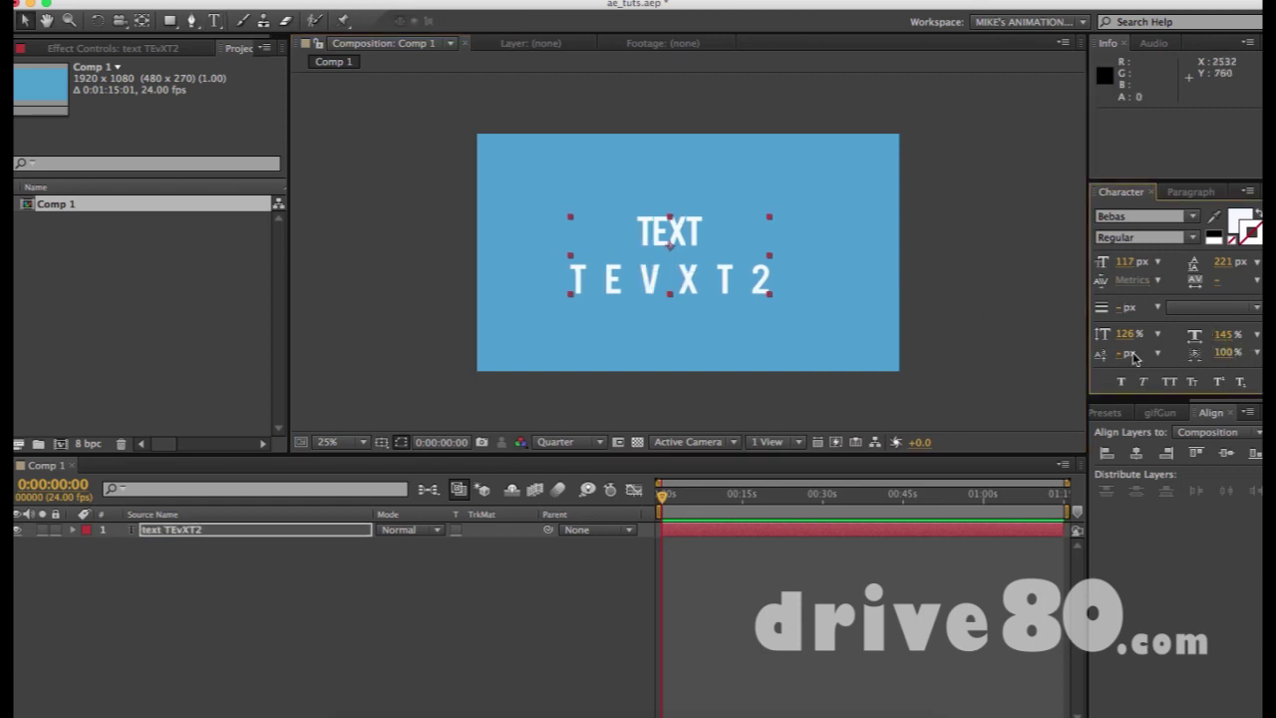
pyautogui.press('super+z')
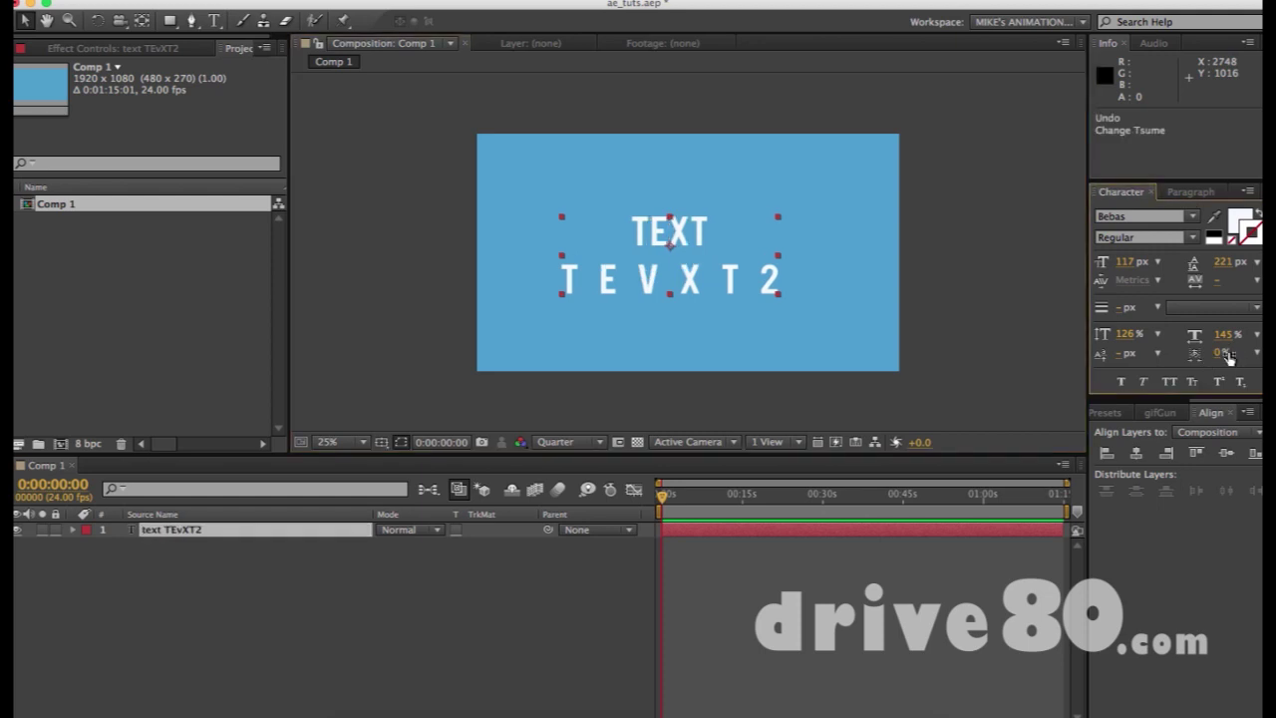
pyautogui.moveTo(1164, 396)
pyautogui.mouseDown()
pyautogui.moveTo(1164, 426)
pyautogui.moveTo(1165, 401)
pyautogui.mouseUp()
pyautogui.click(702, 277)
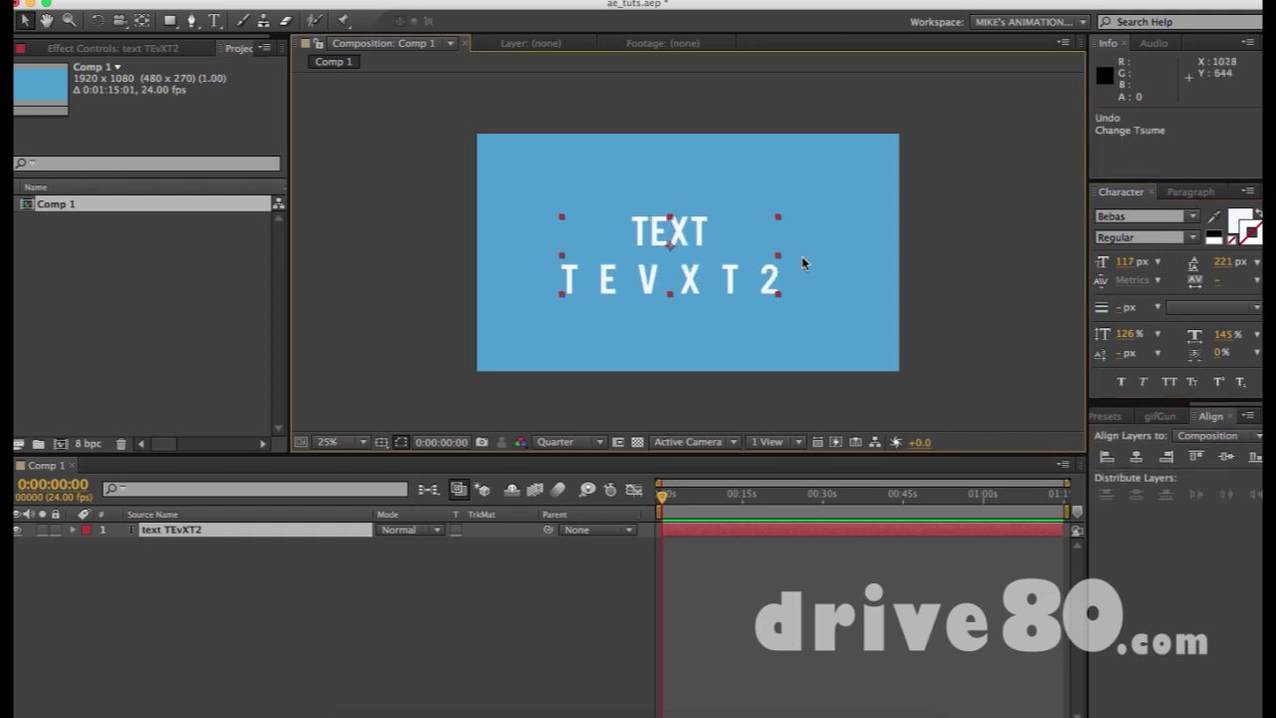
# Keep the Regular font style and make the text Faux Bold
pyautogui.click(1151, 217)
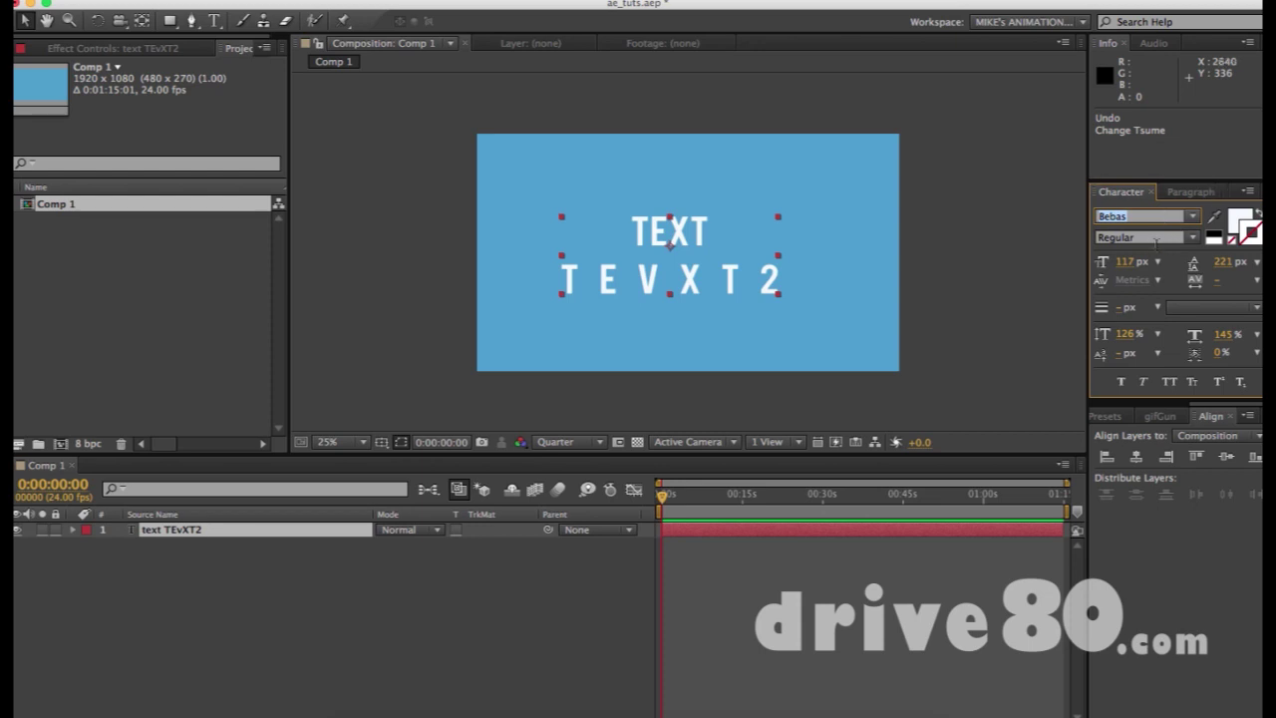
pyautogui.click(1159, 239)
pyautogui.click(1195, 238)
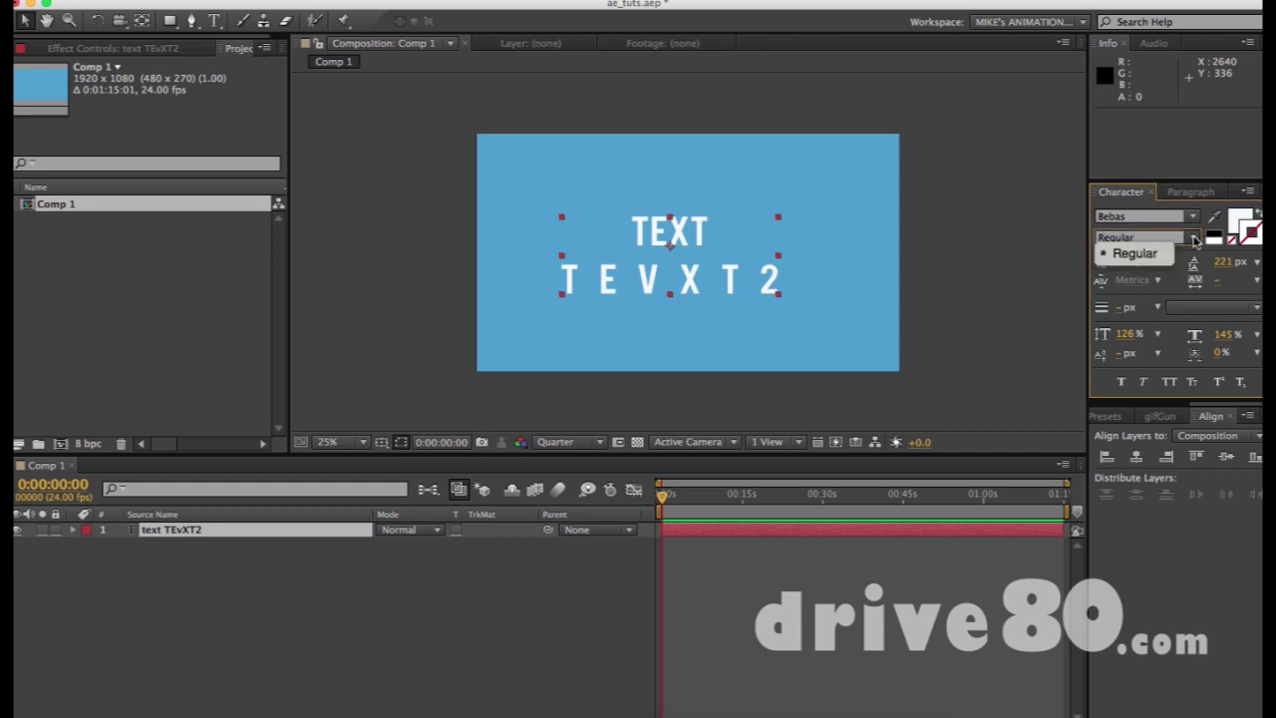
pyautogui.click(1187, 237)
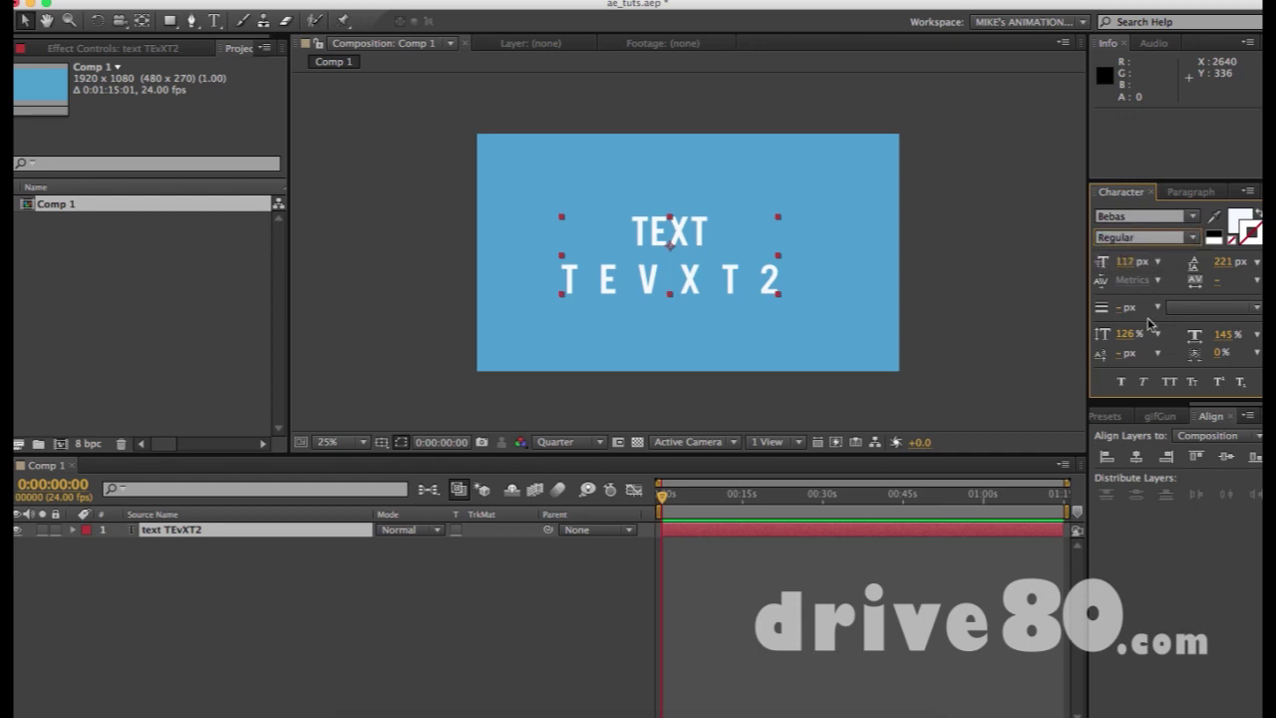
pyautogui.click(1123, 384)
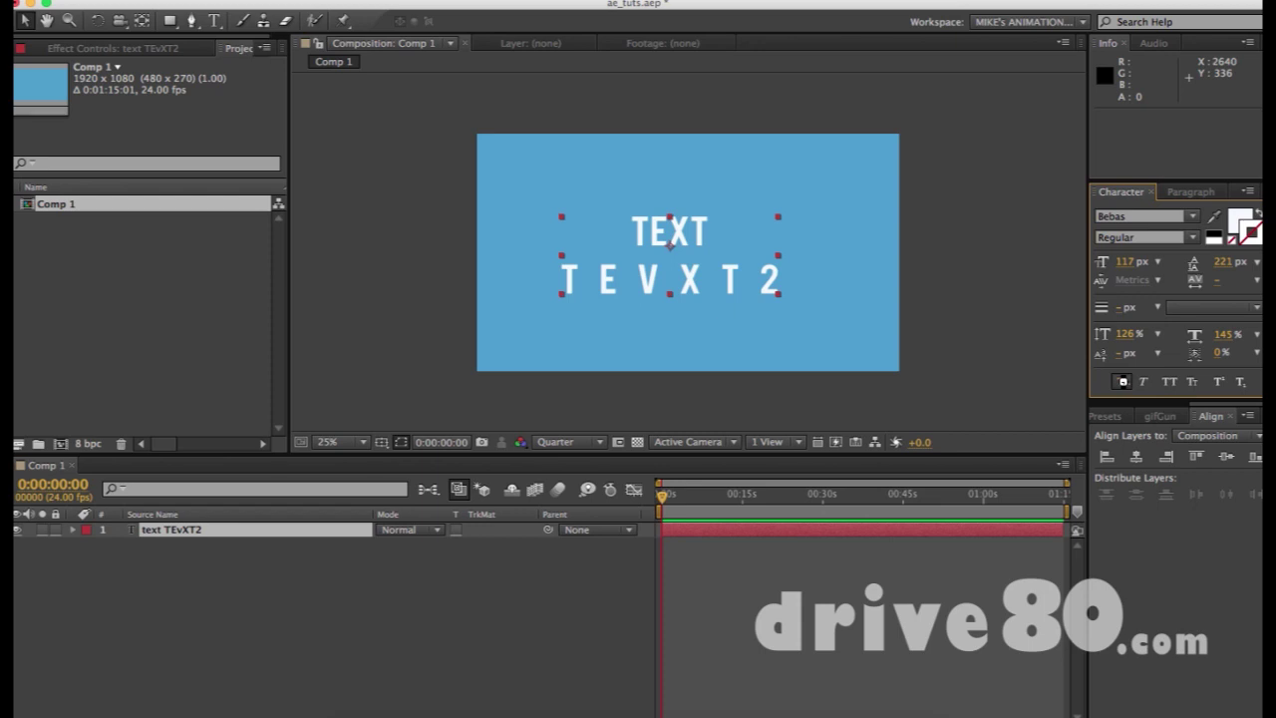
pyautogui.click(794, 318)
pyautogui.click(738, 290)
# Make the word TEXT Faux Bold
pyautogui.doubleClick(752, 282)
pyautogui.click(561, 283)
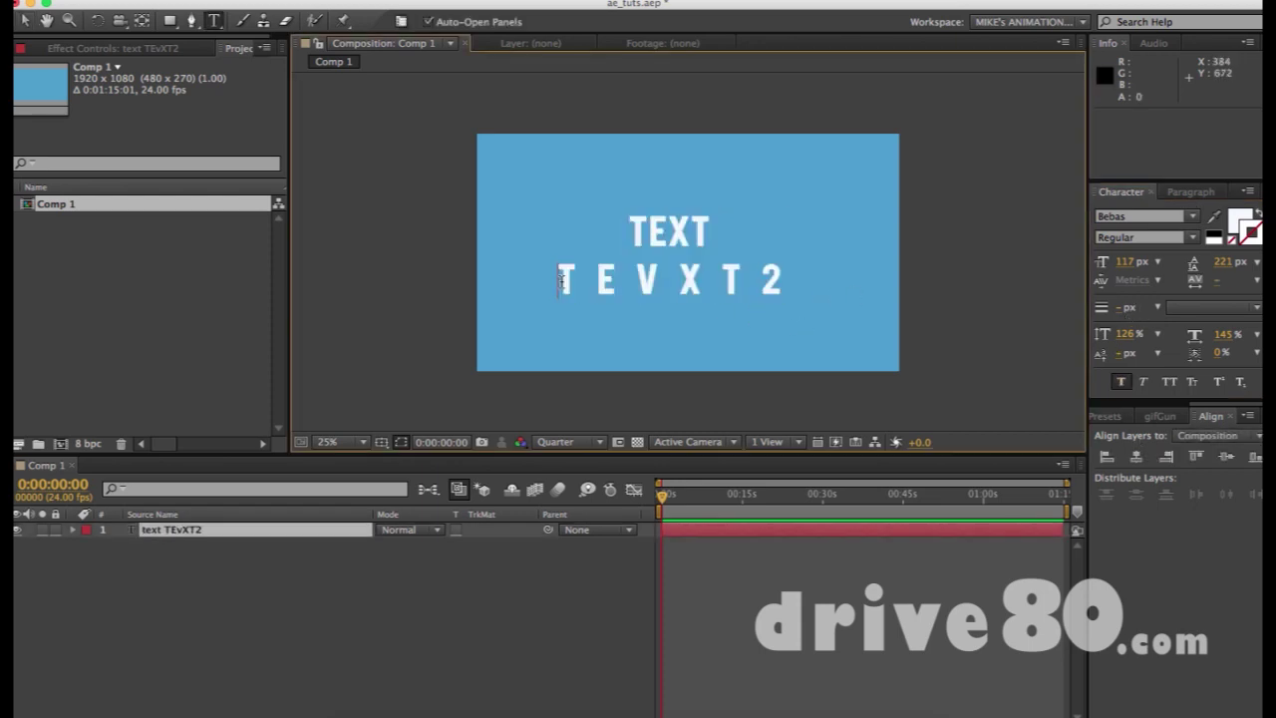
pyautogui.moveTo(626, 221); pyautogui.dragTo(756, 272)
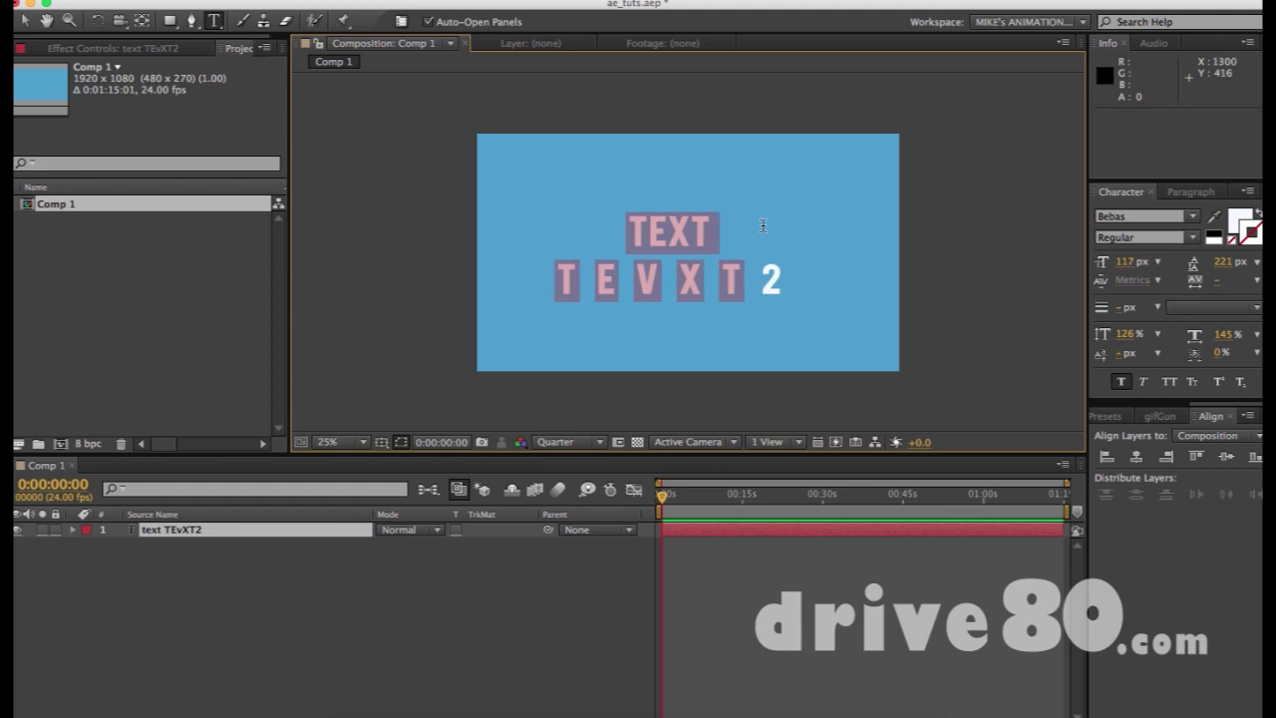
pyautogui.click(693, 230)
pyautogui.moveTo(633, 217); pyautogui.dragTo(741, 214)
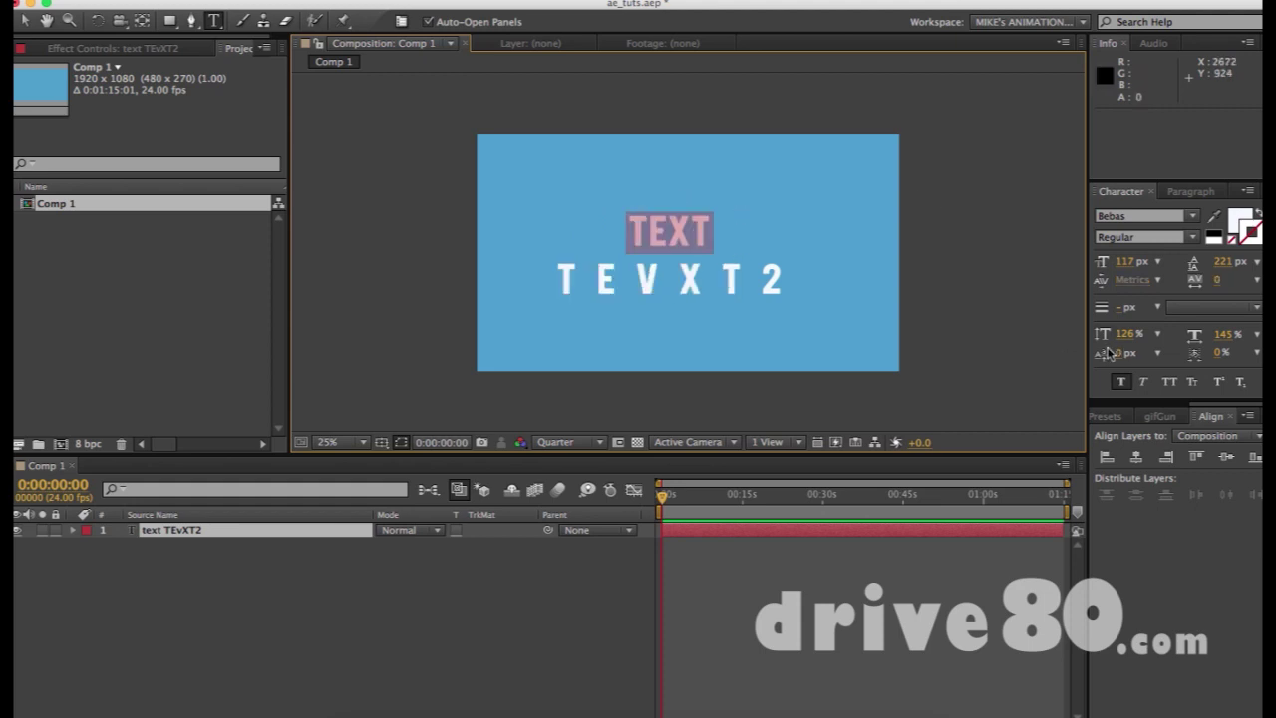
pyautogui.click(1122, 381)
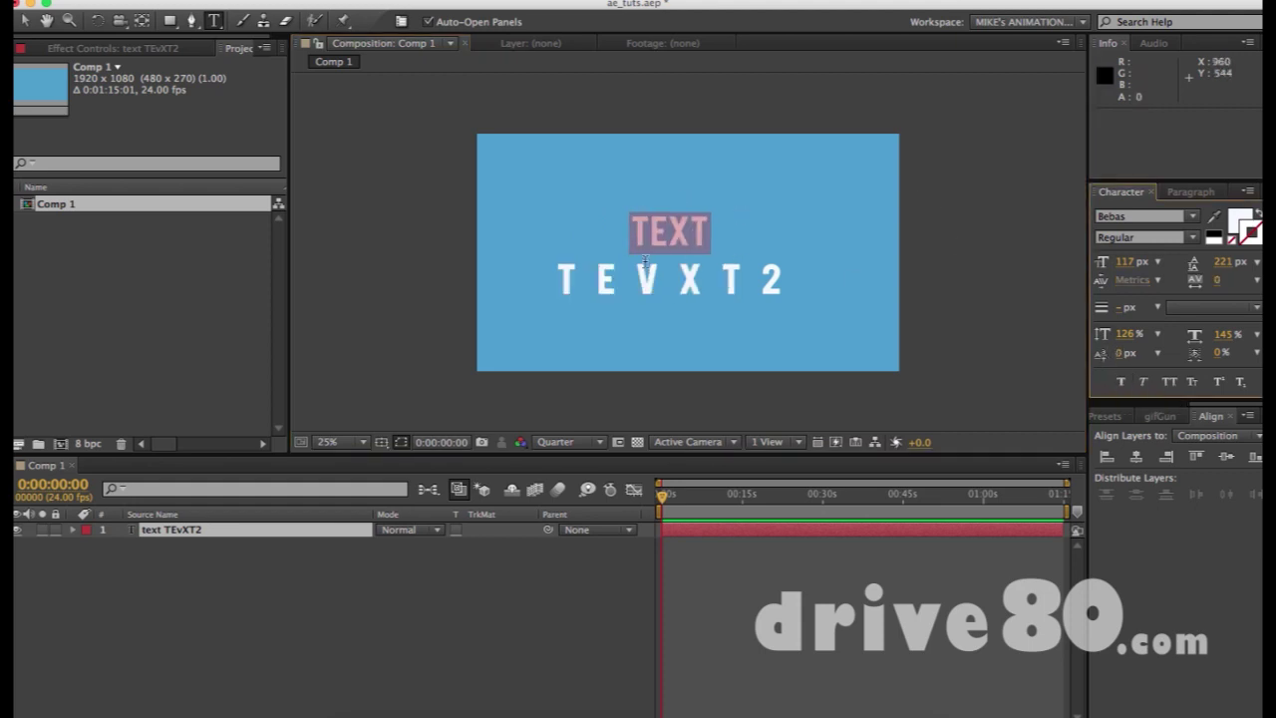
# Give the TEVXT2 line tracking 138, a 145 px size and Faux Italic
pyautogui.click(549, 276)
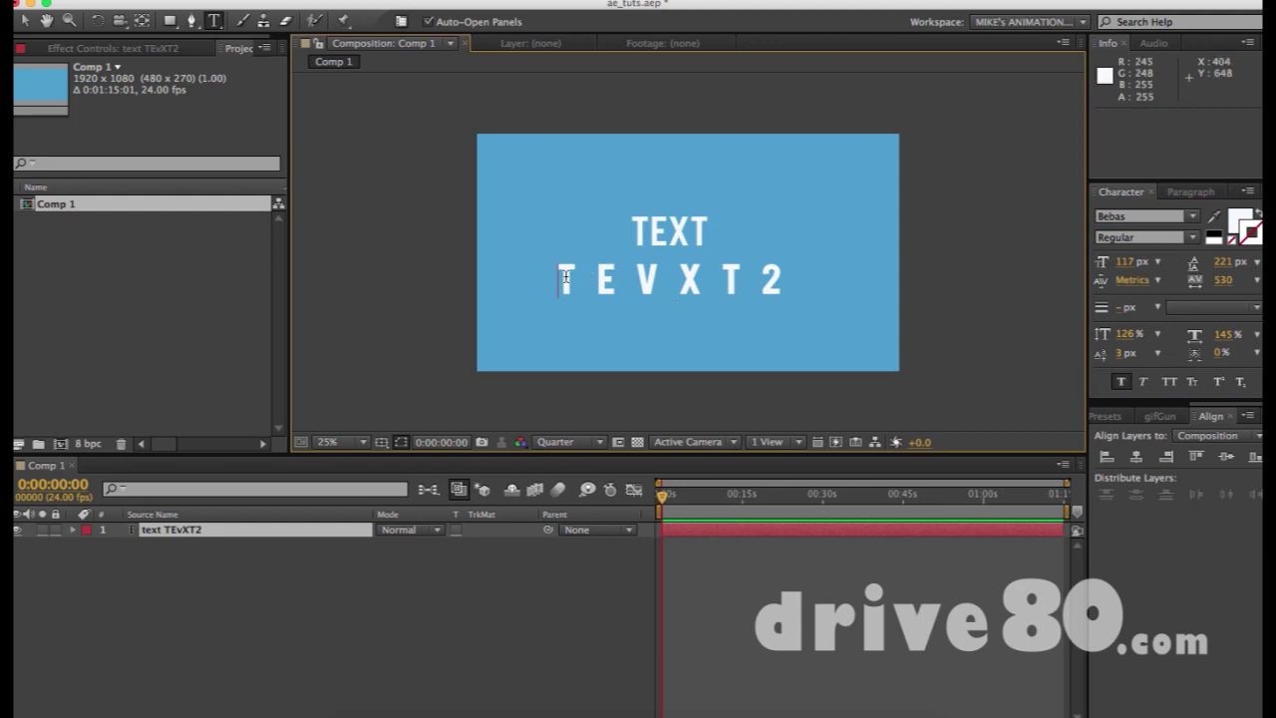
pyautogui.moveTo(558, 279); pyautogui.dragTo(818, 276)
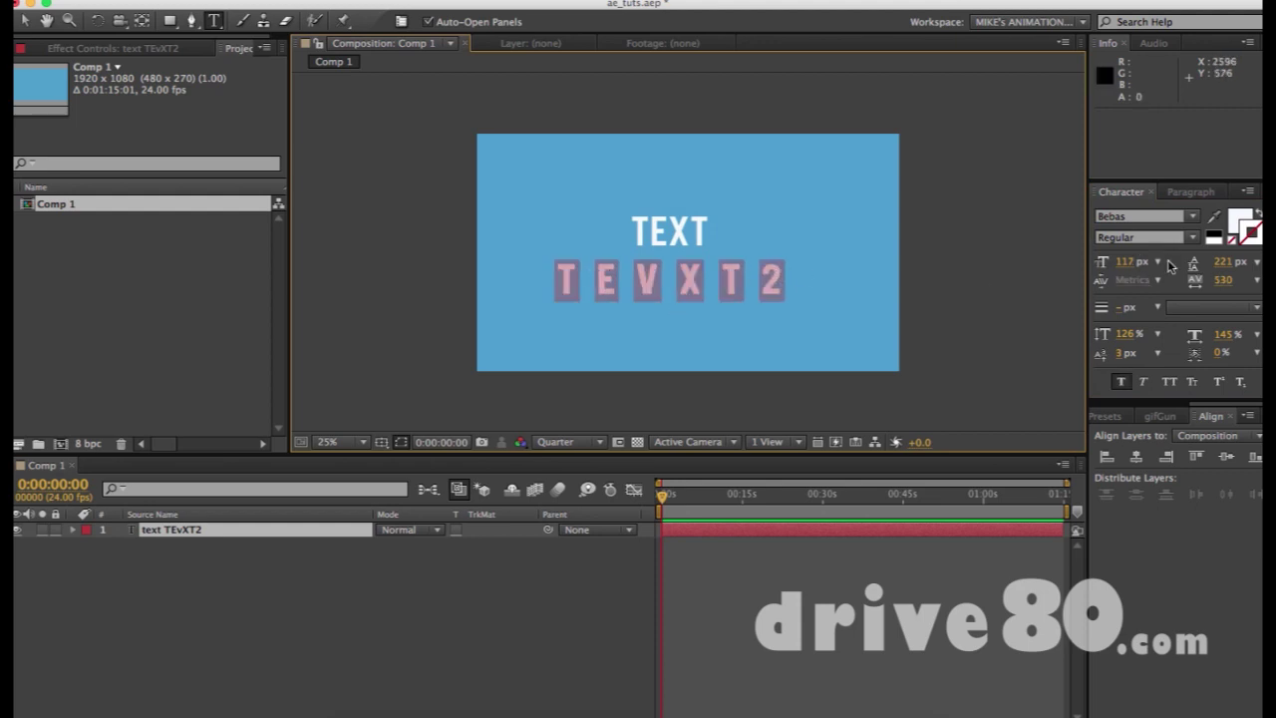
pyautogui.click(1223, 280)
pyautogui.moveTo(981, 275); pyautogui.dragTo(888, 295)
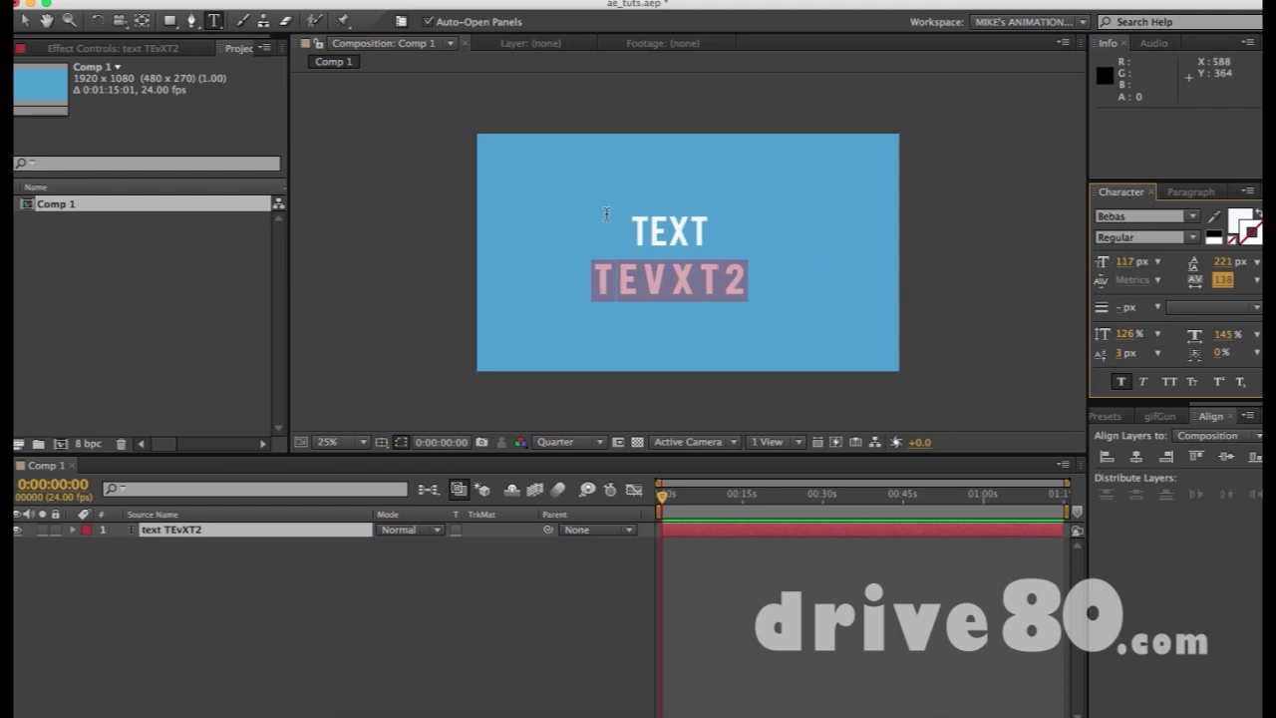
pyautogui.moveTo(1123, 261); pyautogui.dragTo(1226, 271)
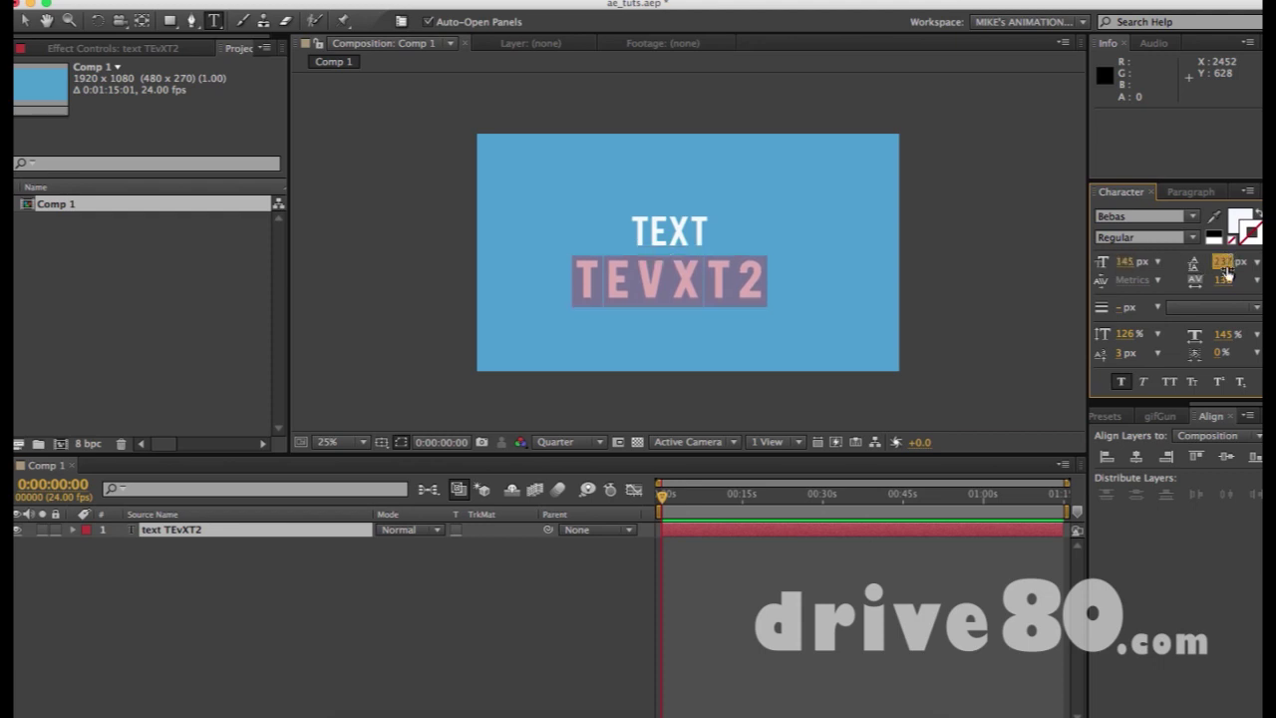
pyautogui.click(1144, 381)
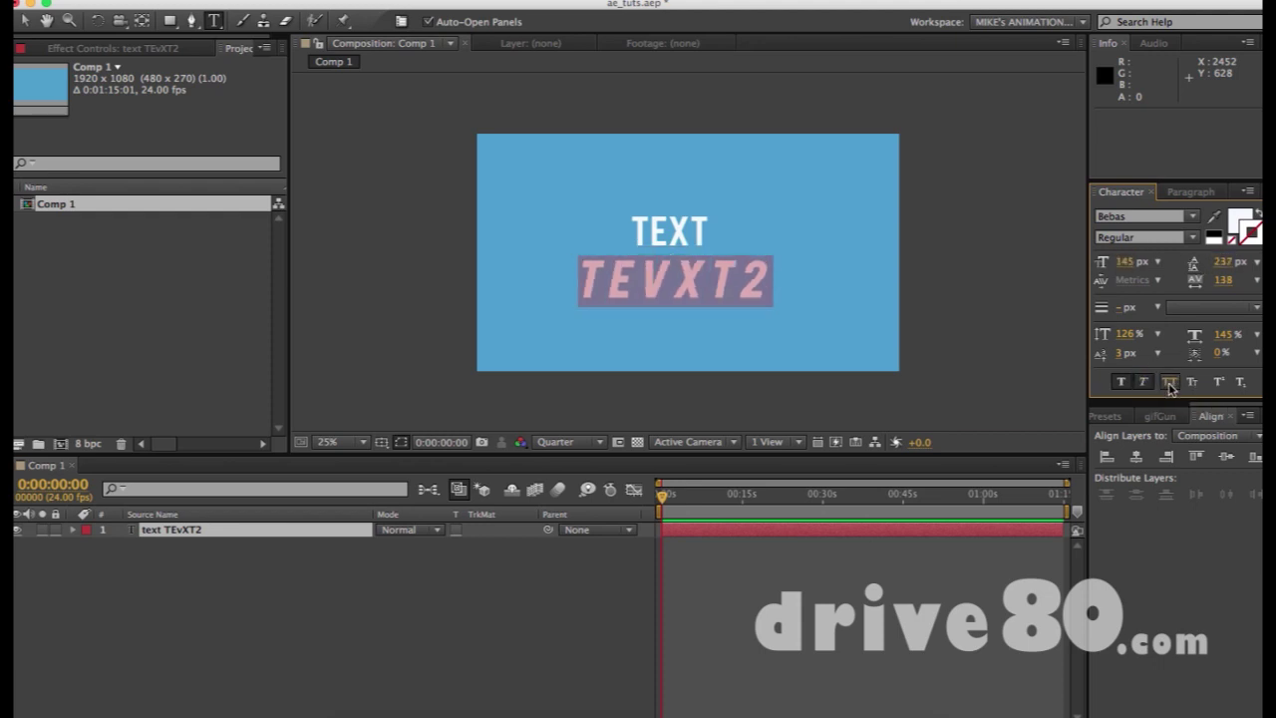
# Fix the mistyped letters so the second line ends in 'XT 2'
pyautogui.click(1171, 383)
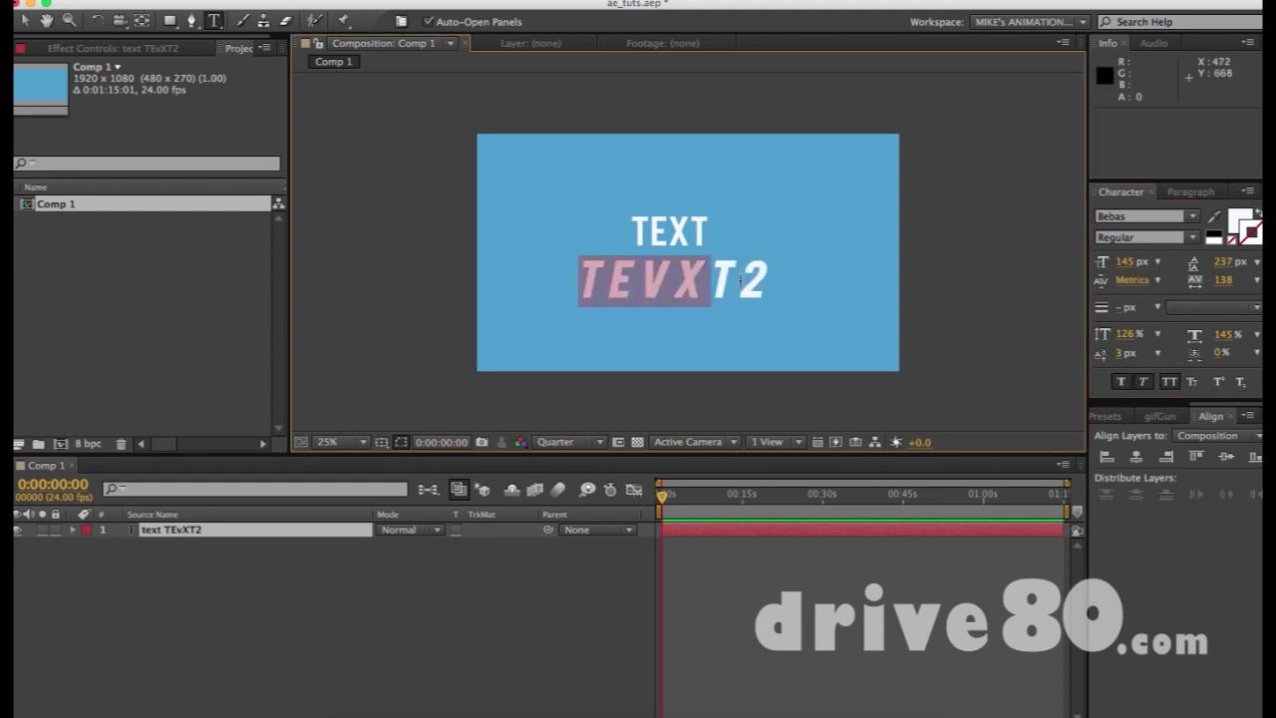
pyautogui.press('End')
pyautogui.press('BackSpace')
pyautogui.press('BackSpace')
pyautogui.press('BackSpace')
pyautogui.press('BackSpace')
pyautogui.write('XT')
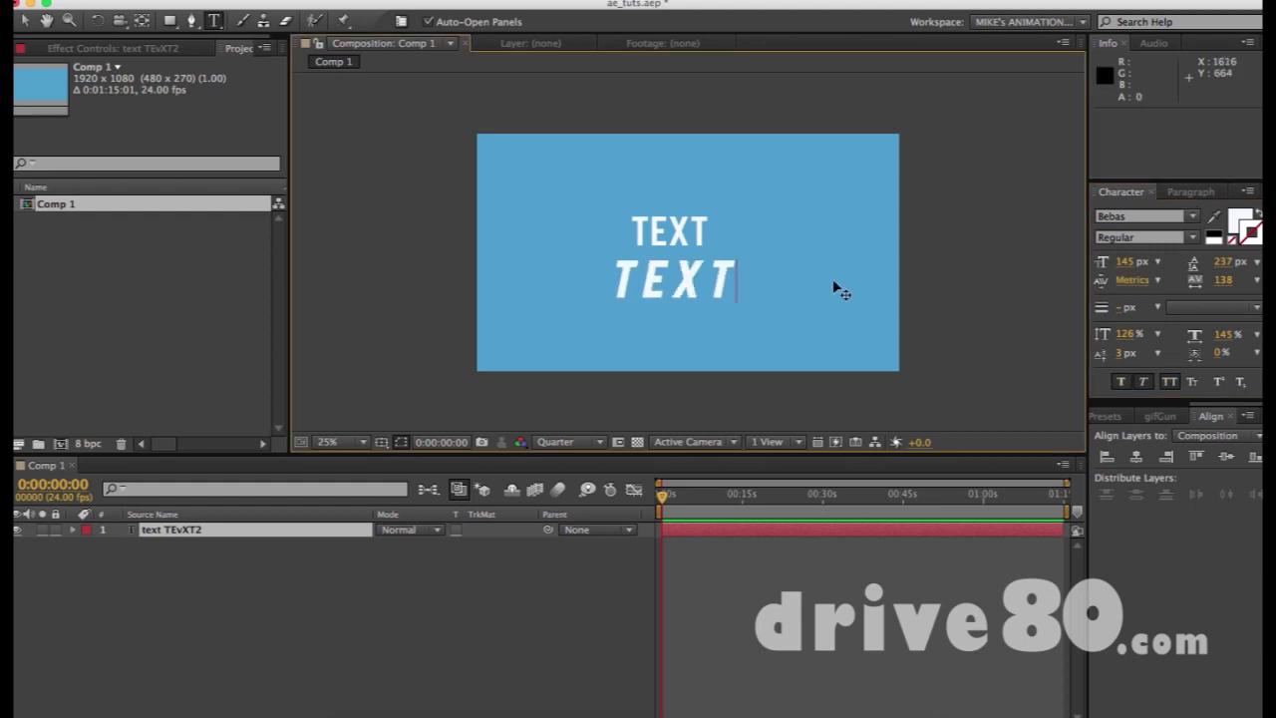
pyautogui.write(' 2')
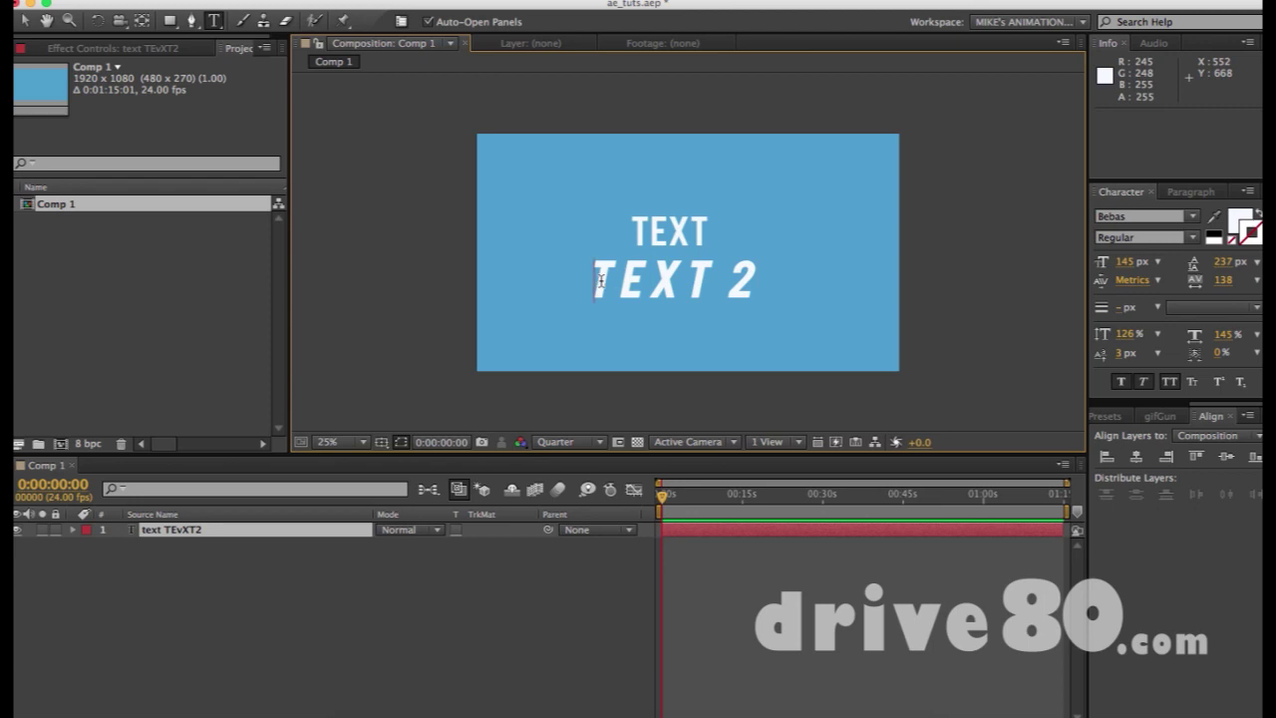
# Turn off All Caps, Faux Italic and Faux Bold on the TEXT 2 line
pyautogui.moveTo(596, 281); pyautogui.dragTo(1004, 337)
pyautogui.click(1170, 383)
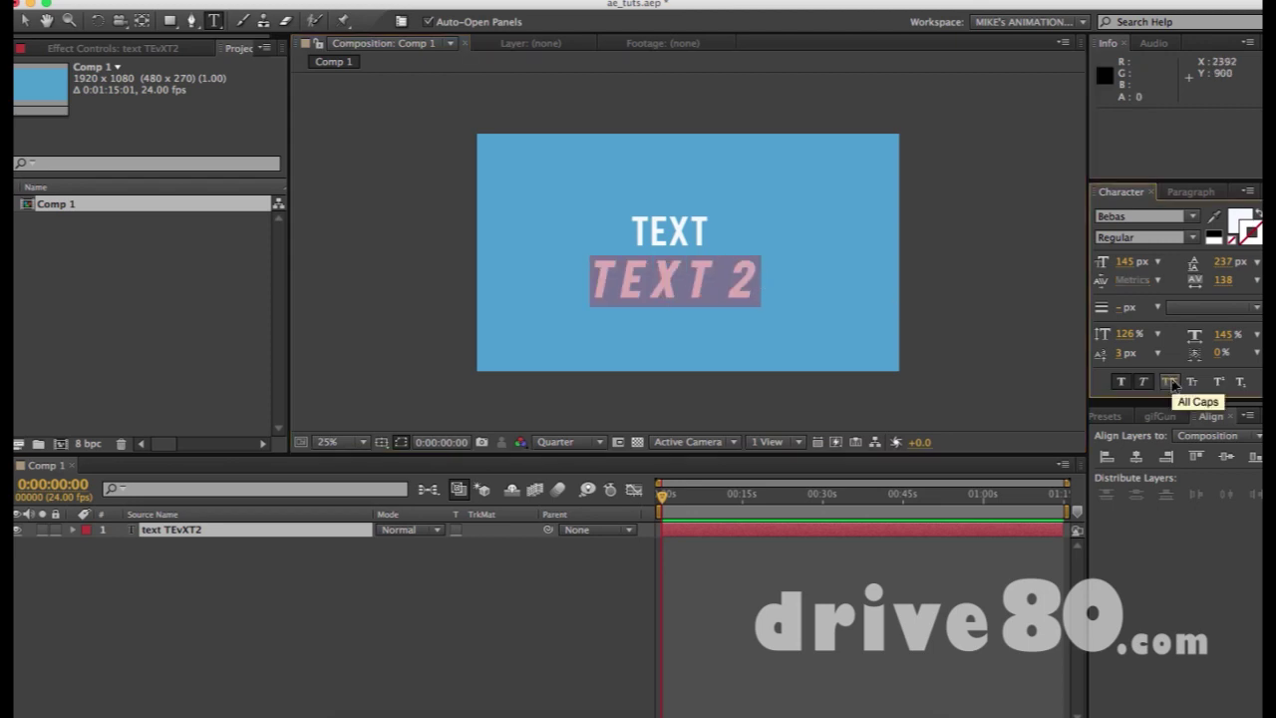
pyautogui.click(1143, 382)
pyautogui.click(1120, 382)
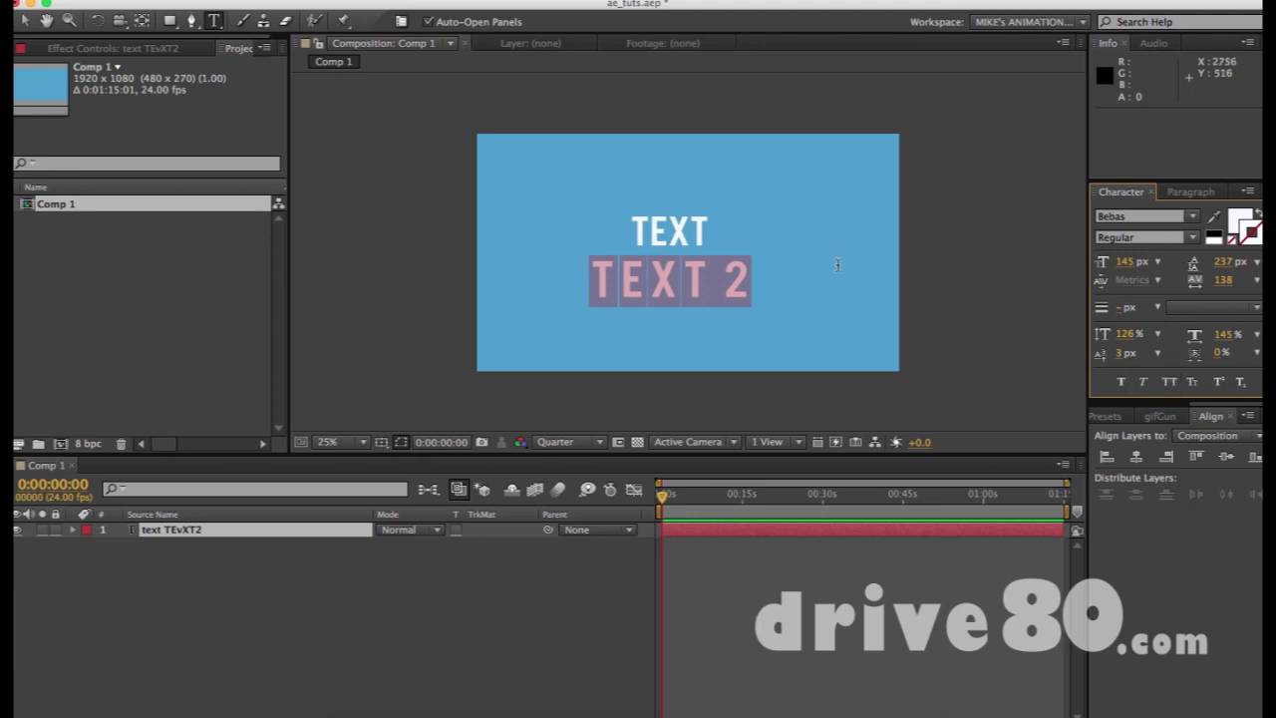
pyautogui.click(711, 265)
pyautogui.moveTo(596, 279); pyautogui.dragTo(838, 291)
# Preview the Bebas Neue and Before the Rain fonts, then retype the line as 'TEXT 2'
pyautogui.click(1130, 215)
pyautogui.press('Down')
pyautogui.press('Down')
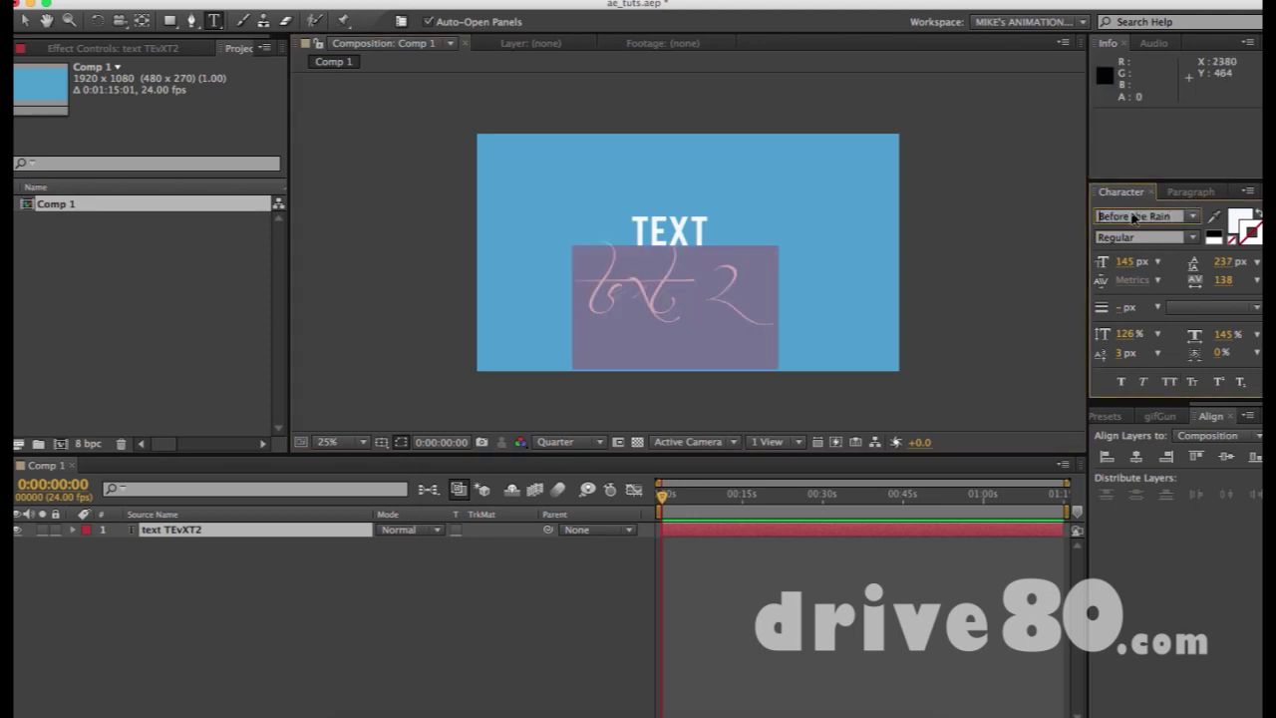
pyautogui.press('Down')
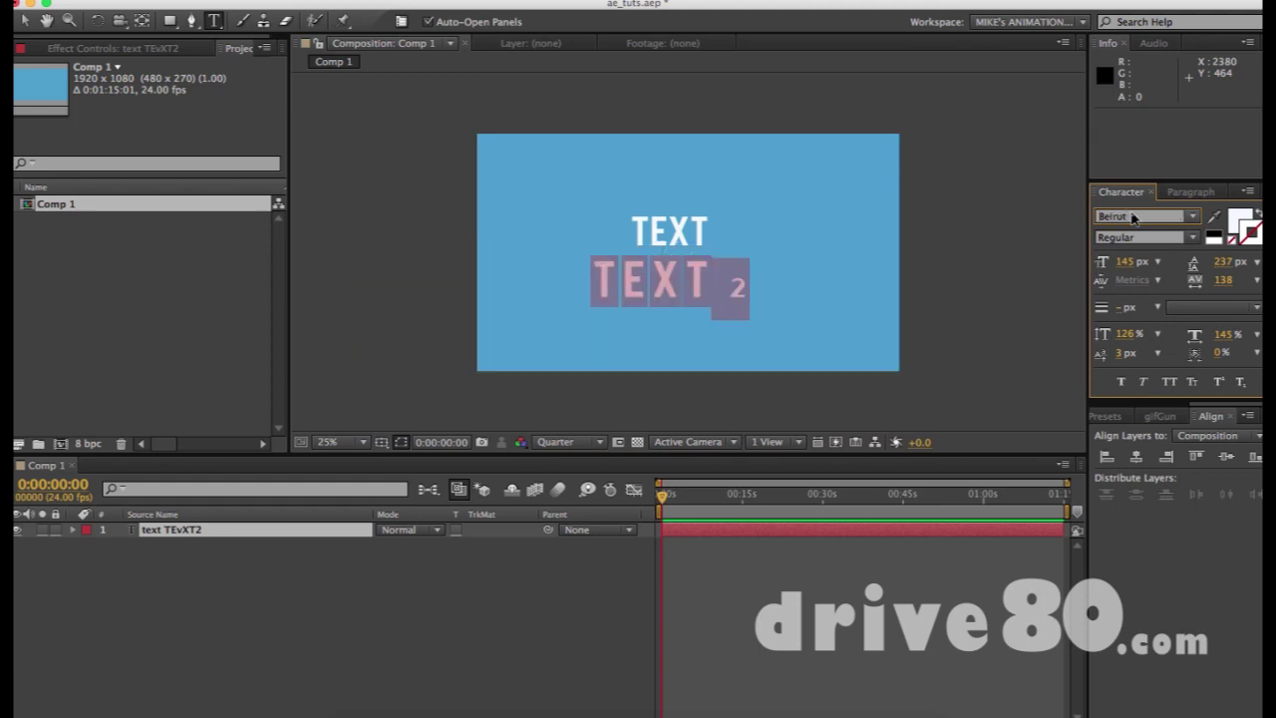
pyautogui.click(713, 296)
pyautogui.moveTo(603, 291); pyautogui.dragTo(804, 291)
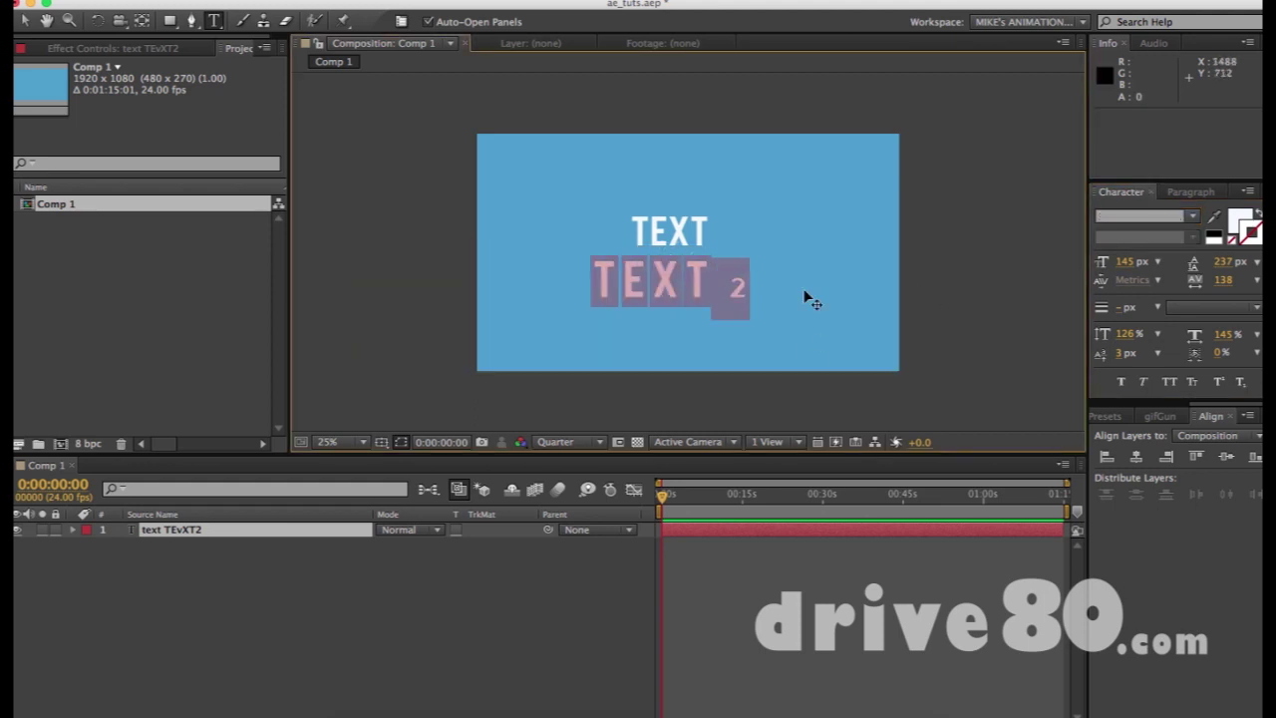
pyautogui.write('TEXT')
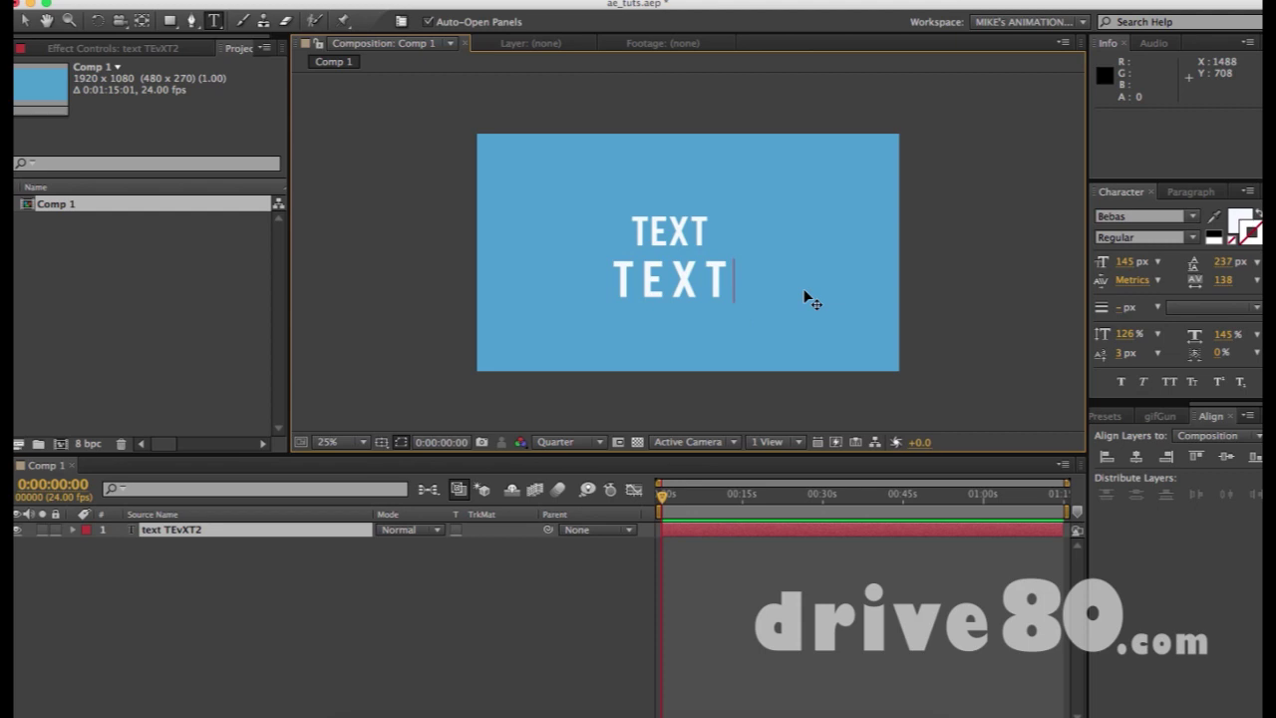
pyautogui.write(' 2')
pyautogui.moveTo(597, 272); pyautogui.dragTo(778, 269)
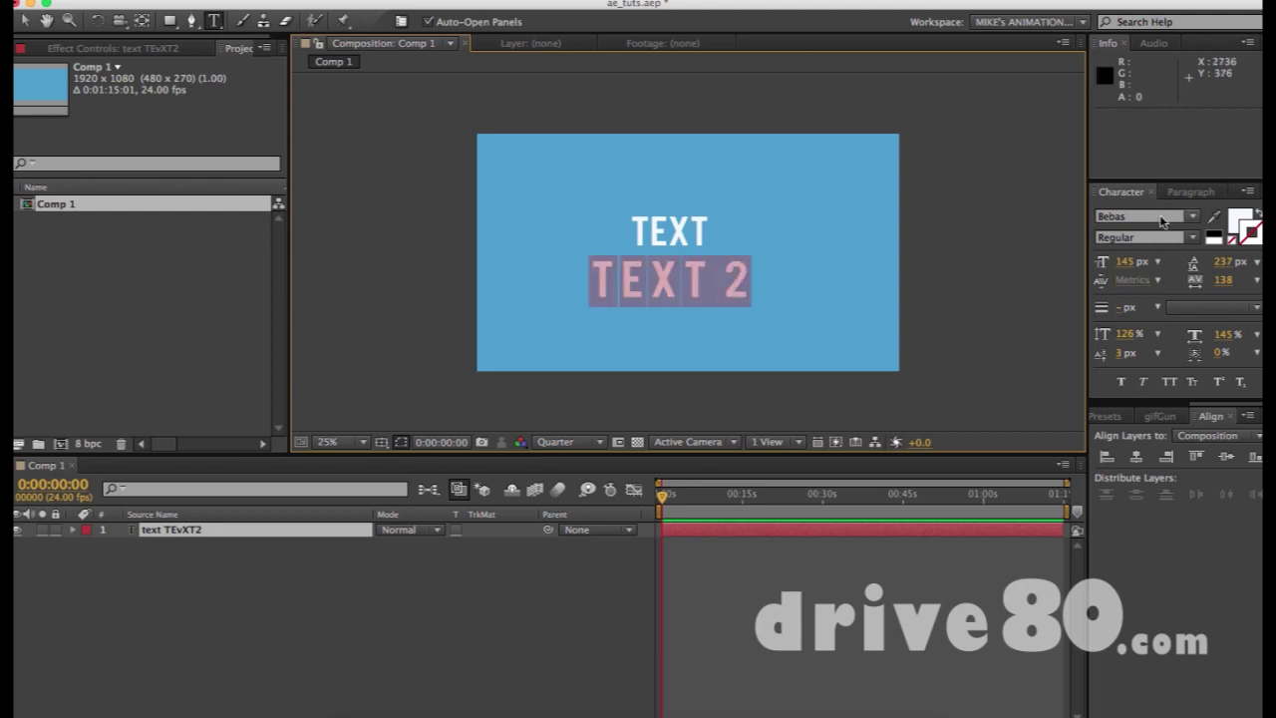
# Set the second line's font to Arial
pyautogui.click(1167, 216)
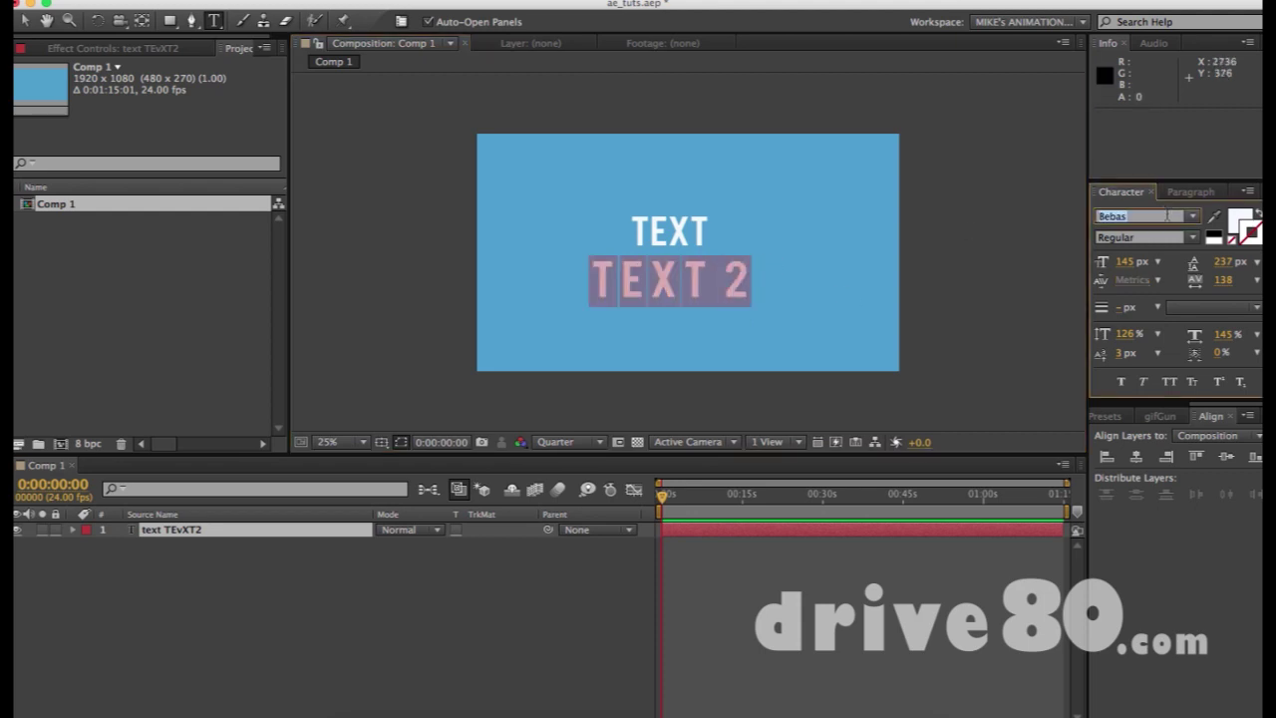
pyautogui.write('Arial')
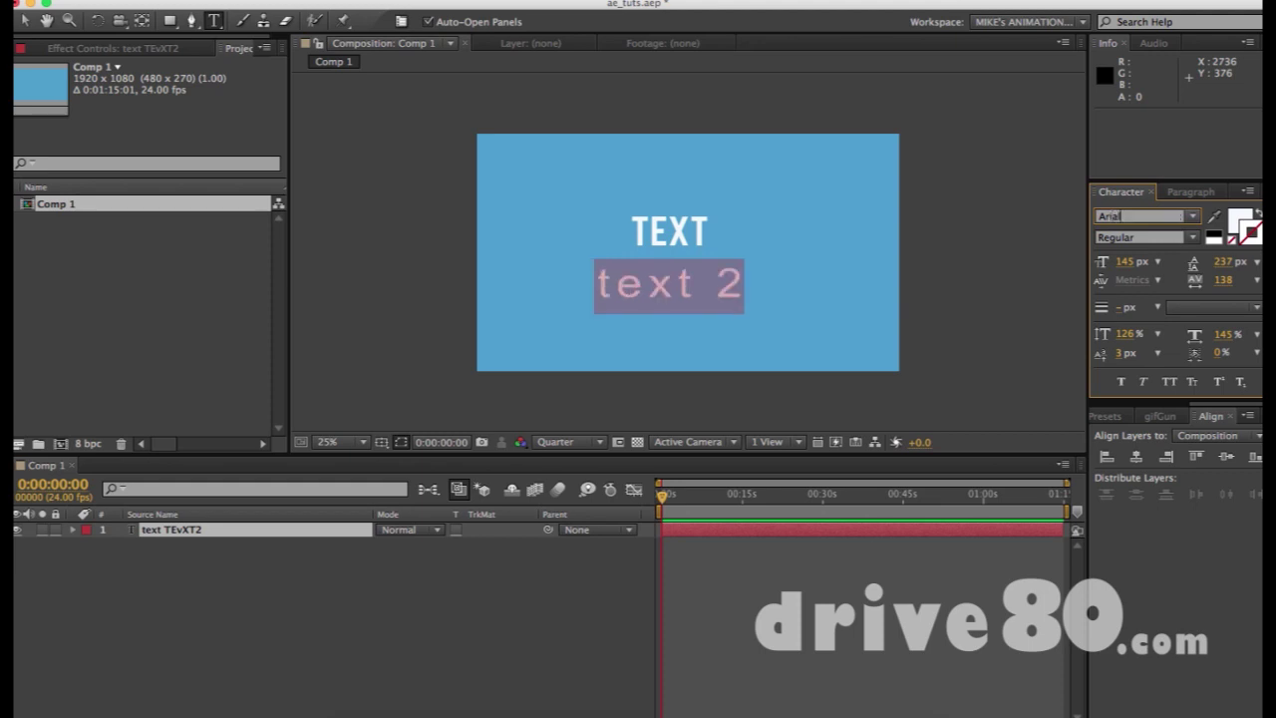
pyautogui.click(639, 288)
# Try All Caps on the line, then apply Small Caps to just the 2
pyautogui.moveTo(597, 285); pyautogui.dragTo(815, 284)
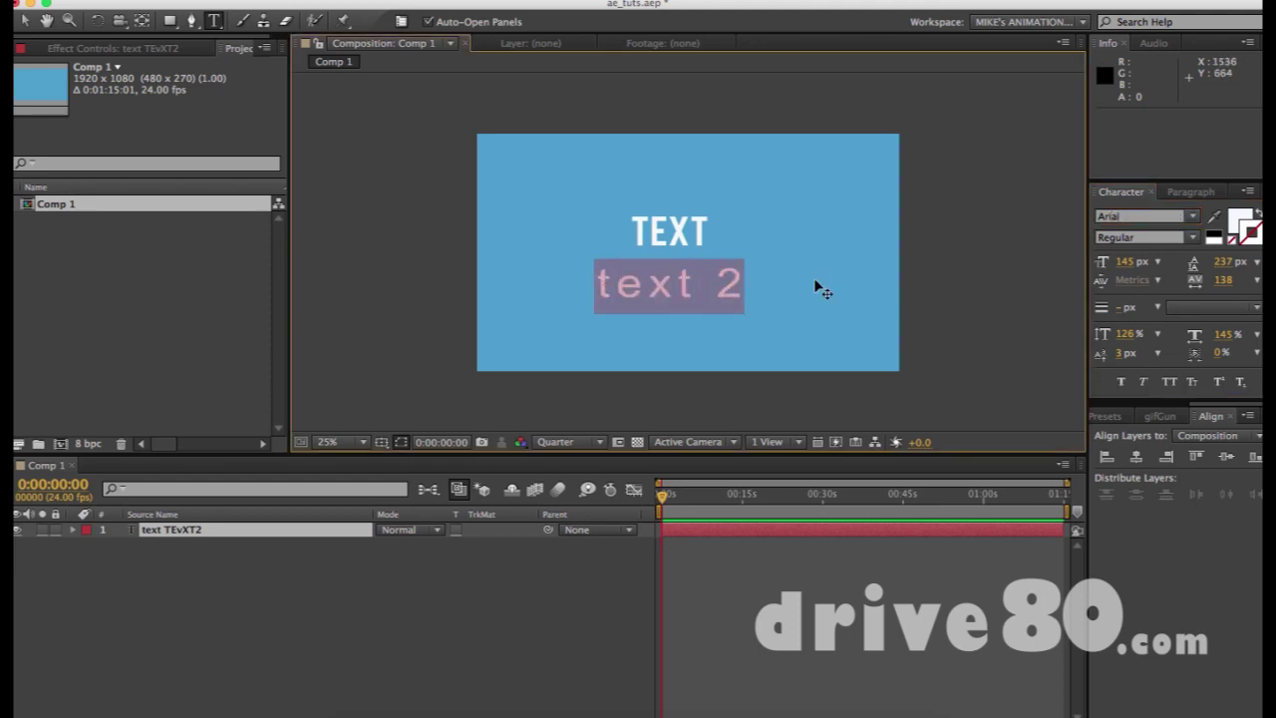
pyautogui.click(1177, 383)
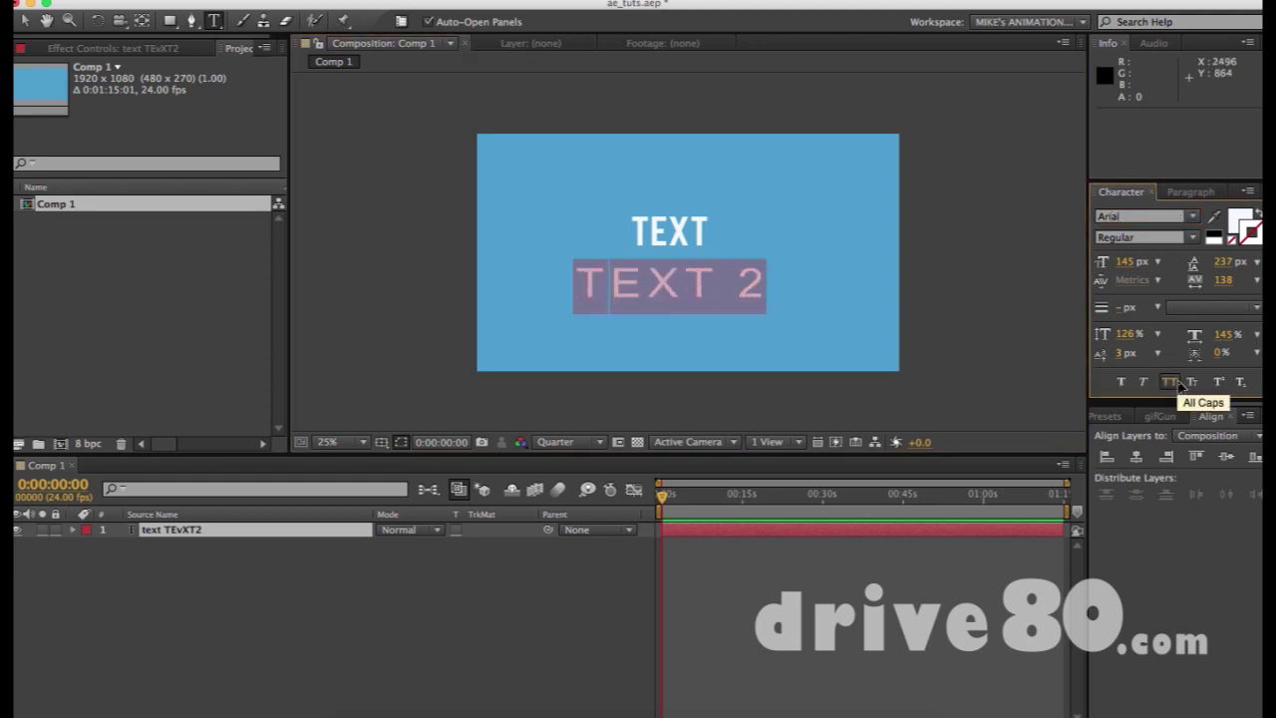
pyautogui.click(1177, 383)
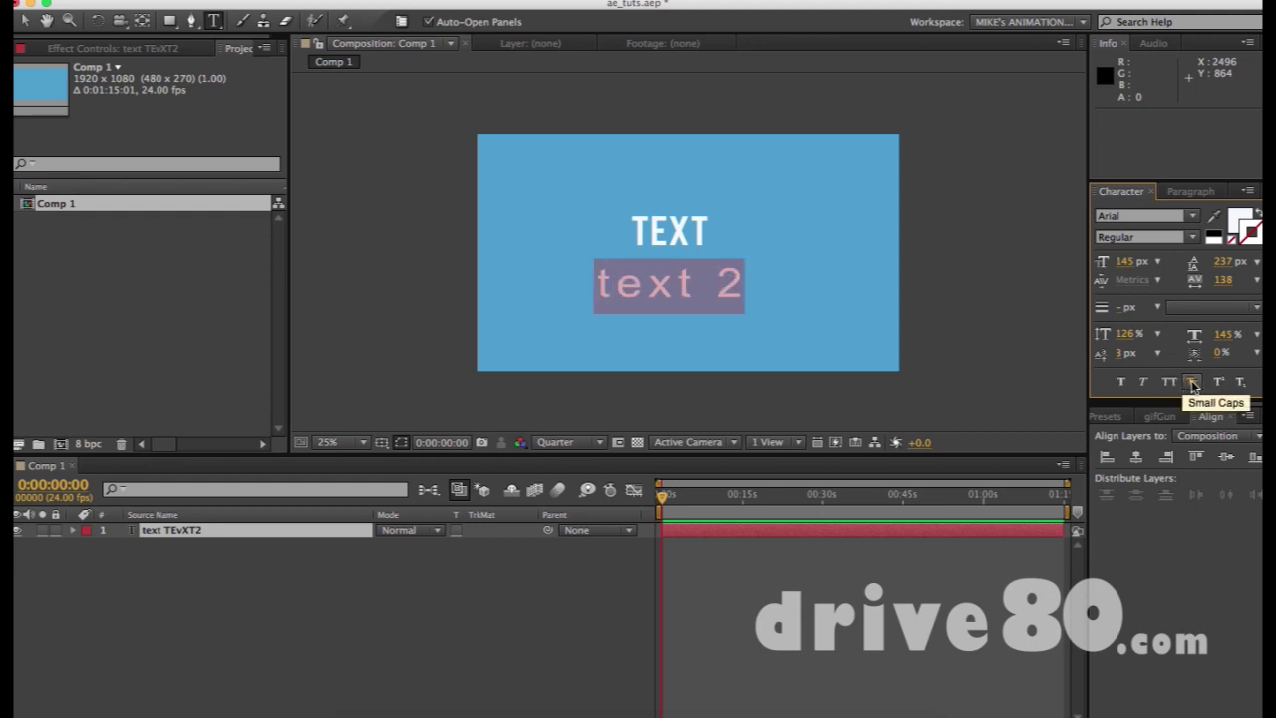
pyautogui.click(698, 282)
pyautogui.moveTo(716, 283); pyautogui.dragTo(767, 284)
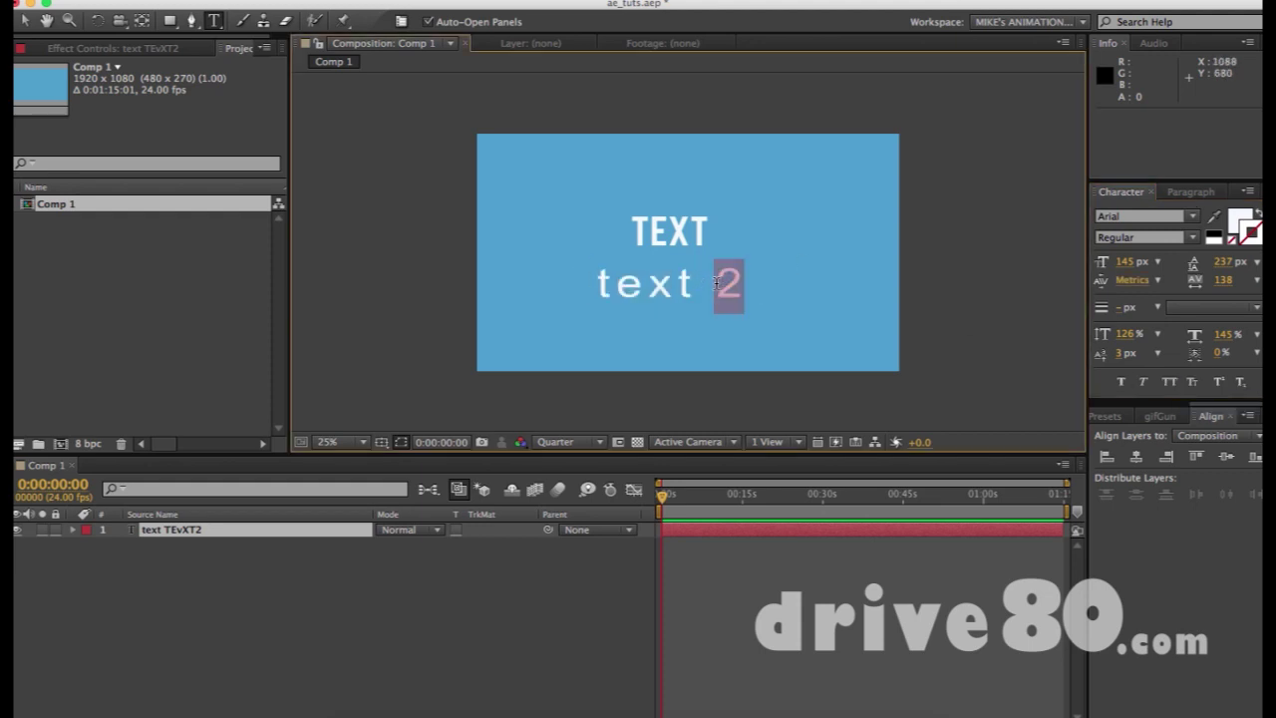
pyautogui.click(1192, 384)
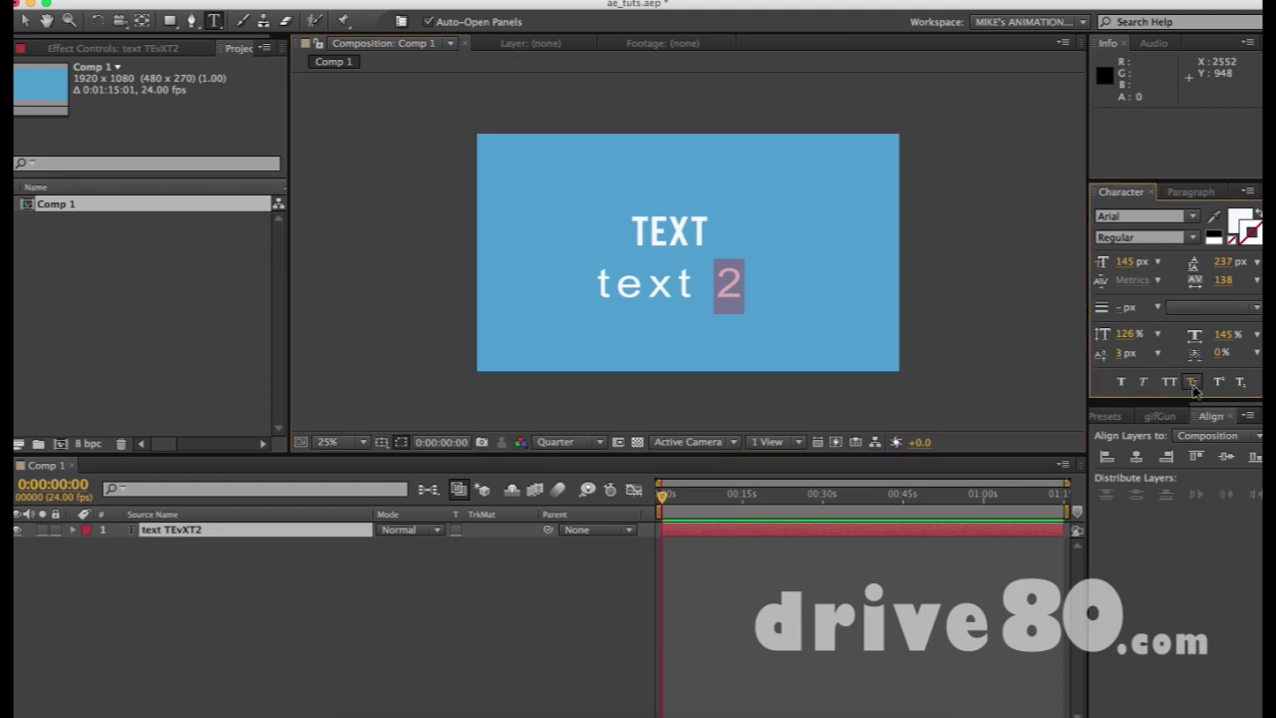
pyautogui.click(1193, 385)
# Toggle Small Caps on the whole TEXT 2 line
pyautogui.click(652, 284)
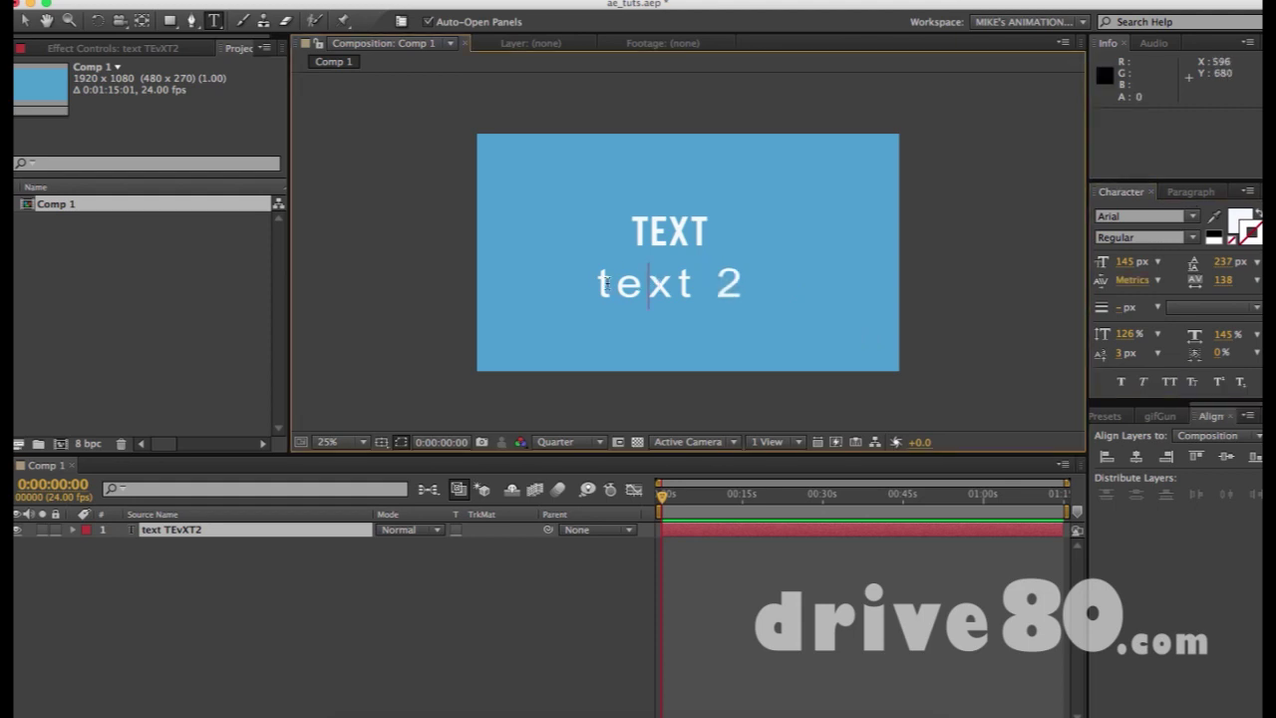
pyautogui.moveTo(606, 283); pyautogui.dragTo(781, 279)
pyautogui.click(1193, 385)
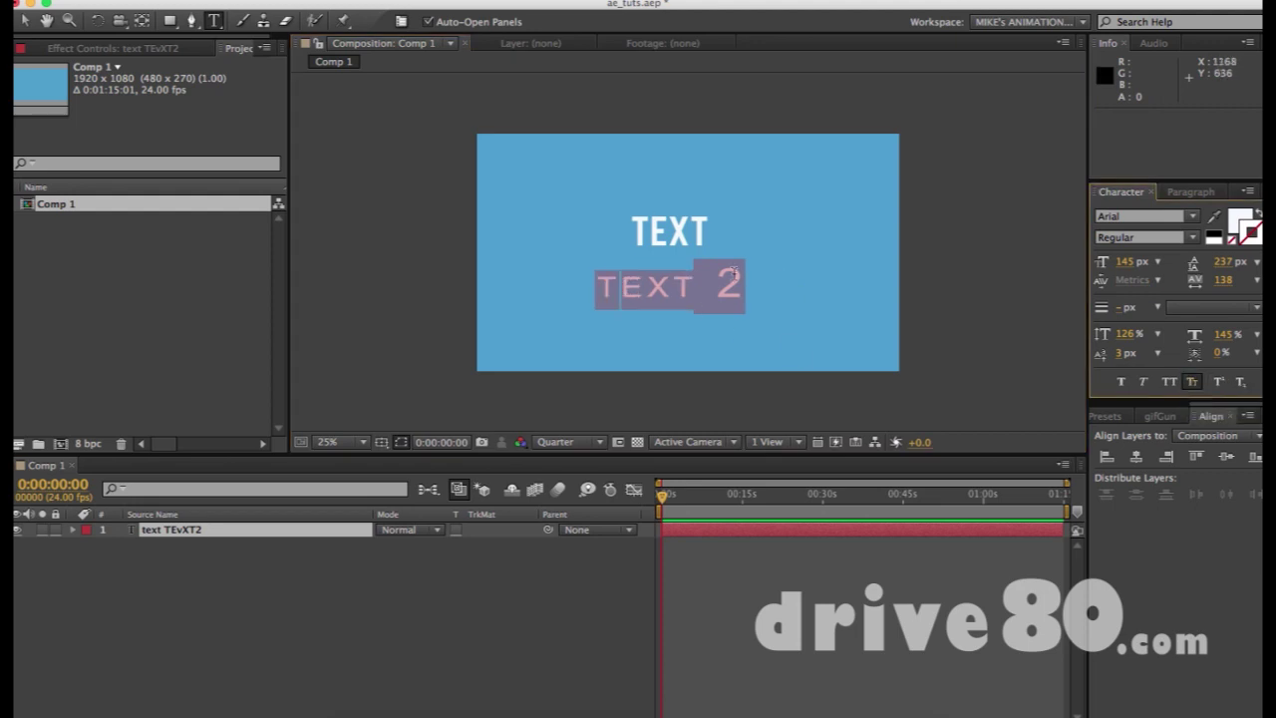
pyautogui.click(695, 273)
pyautogui.moveTo(595, 282); pyautogui.dragTo(898, 306)
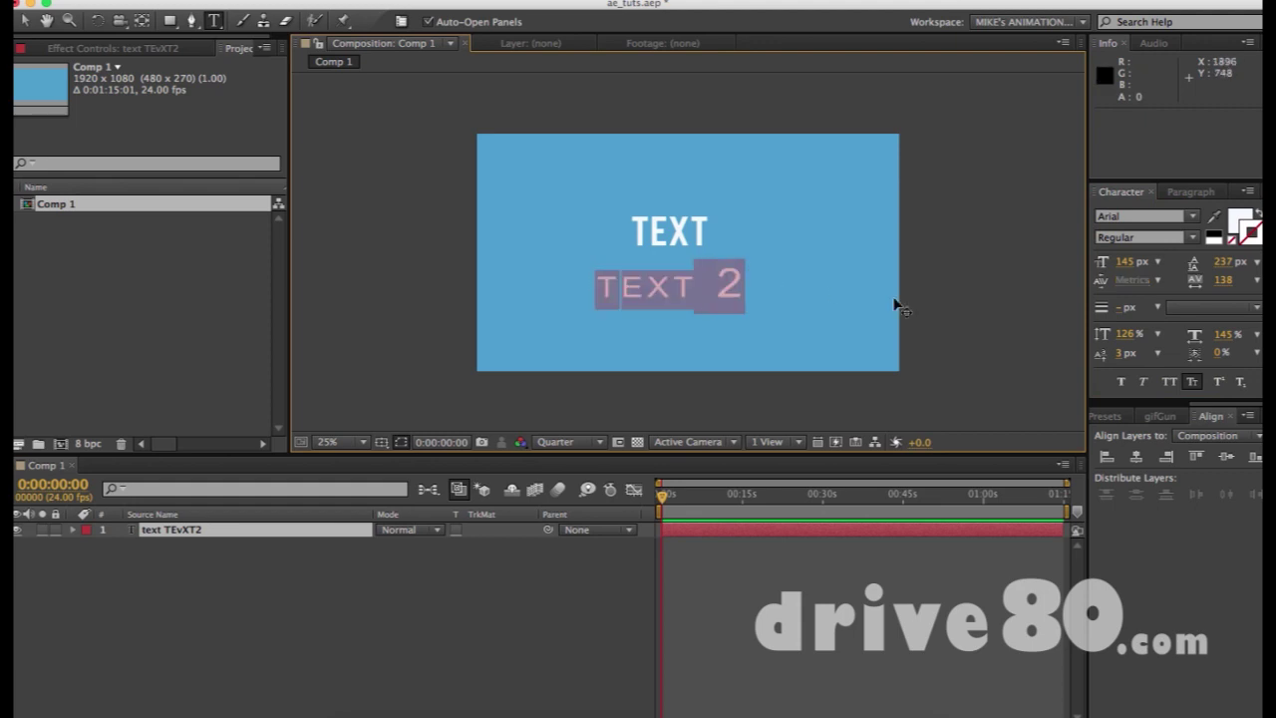
pyautogui.click(1193, 382)
# Remove the space before the 2 and make it subscript
pyautogui.click(713, 283)
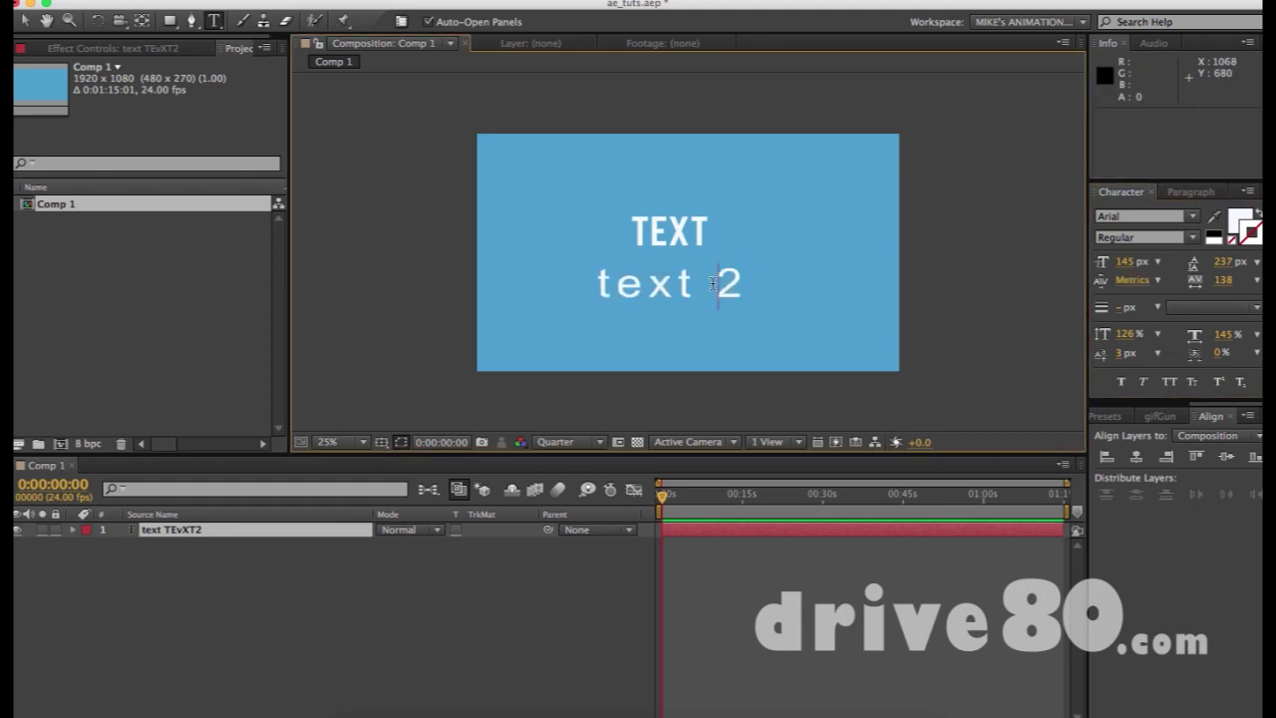
pyautogui.moveTo(733, 283); pyautogui.dragTo(763, 282)
pyautogui.click(719, 283)
pyautogui.press('BackSpace')
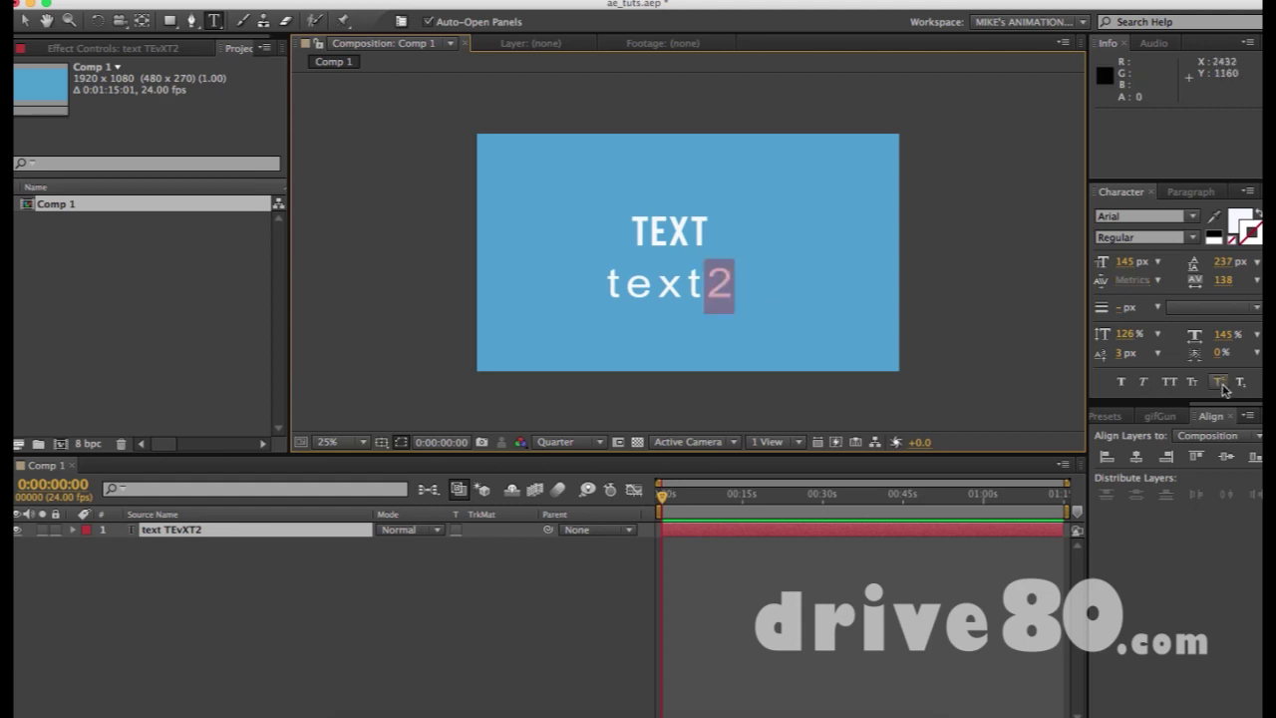
pyautogui.click(1220, 383)
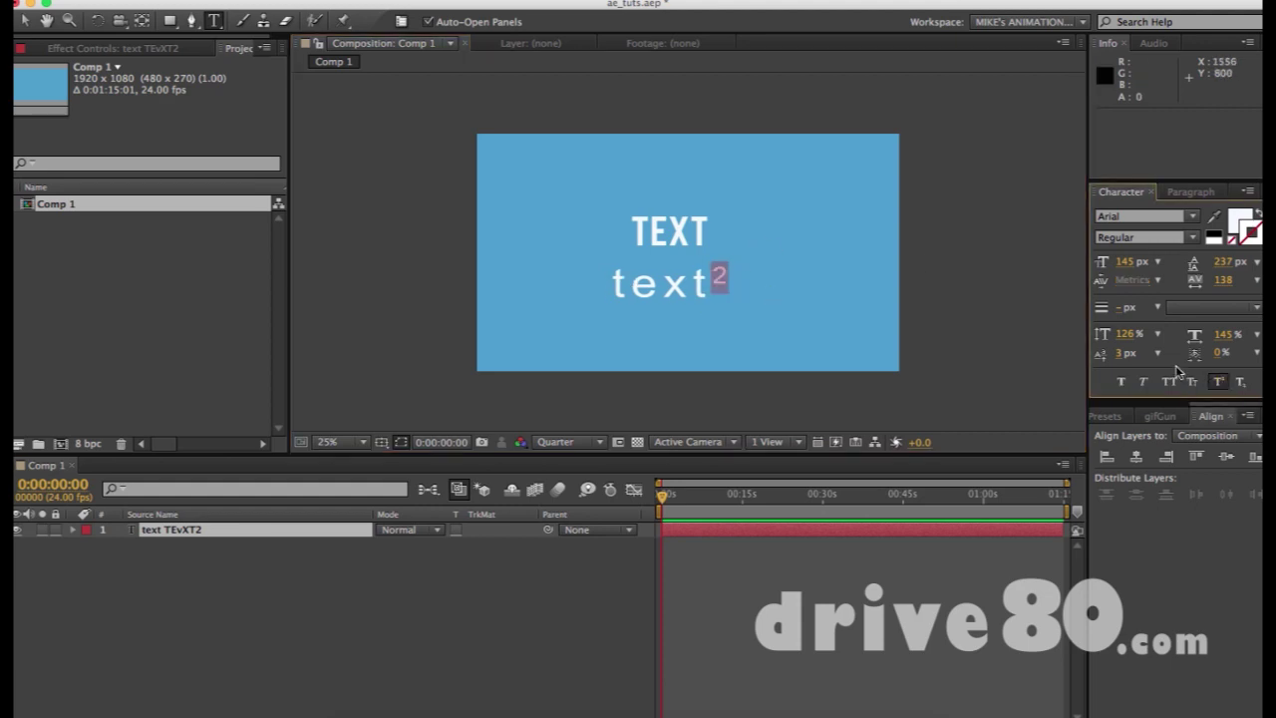
pyautogui.click(1241, 382)
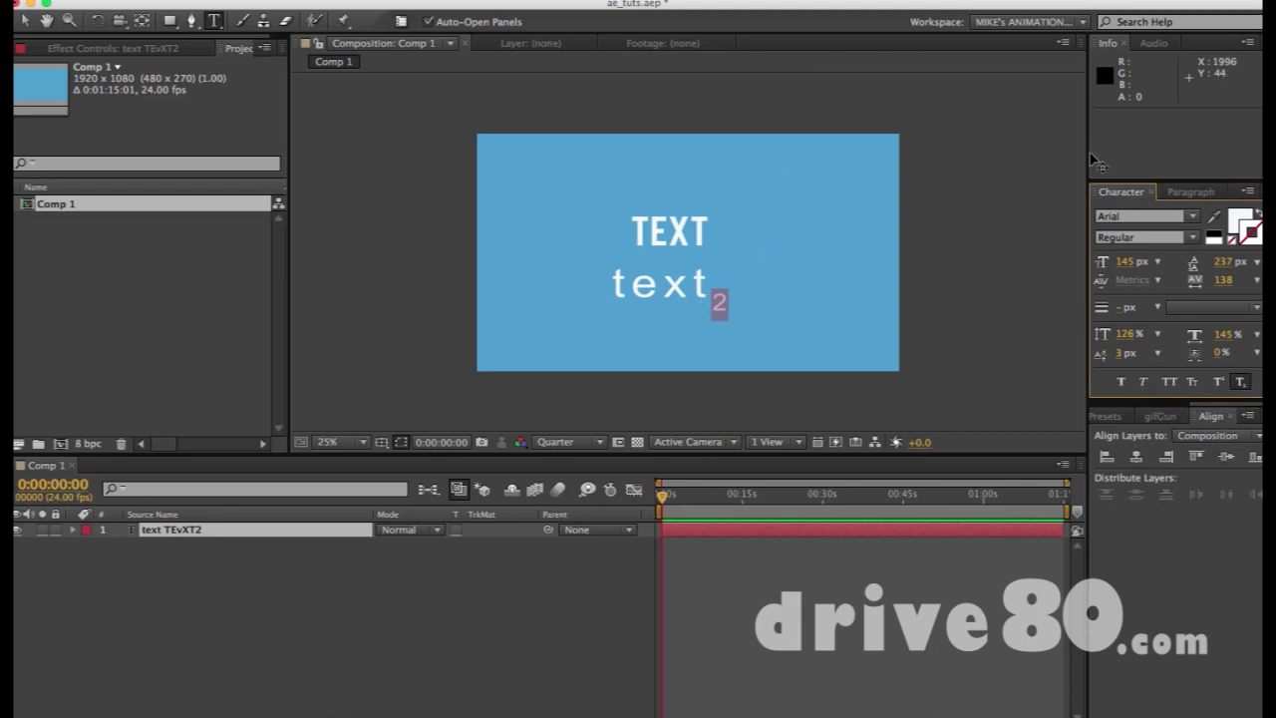
# Move the text layer slightly up, to position 888, 420
pyautogui.click(22, 20)
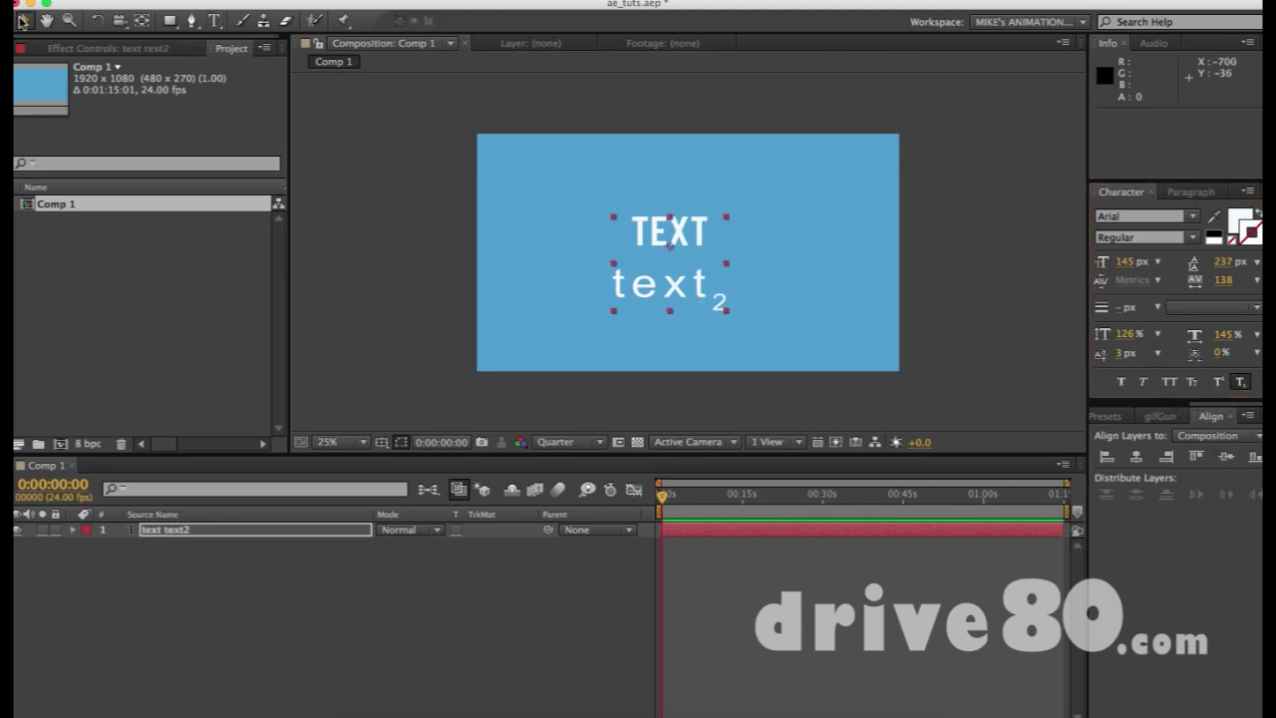
pyautogui.click(961, 195)
pyautogui.moveTo(658, 236); pyautogui.dragTo(692, 211)
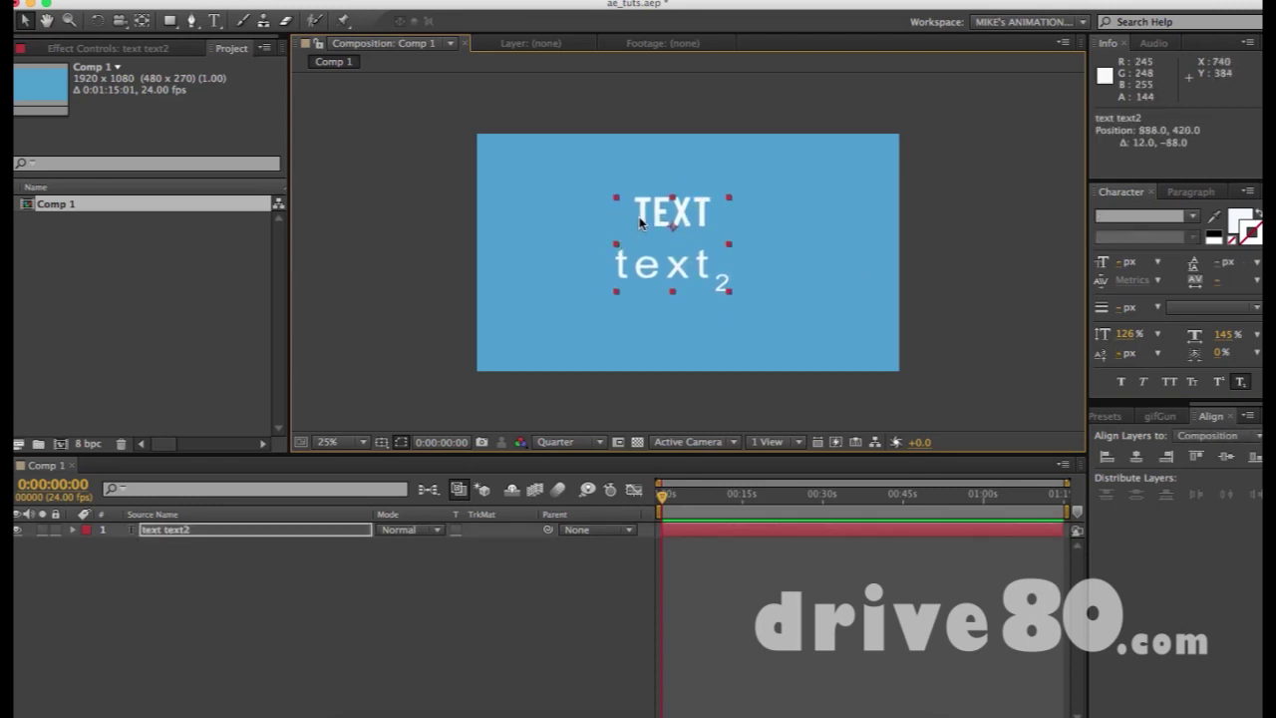
pyautogui.doubleClick(640, 218)
pyautogui.click(24, 20)
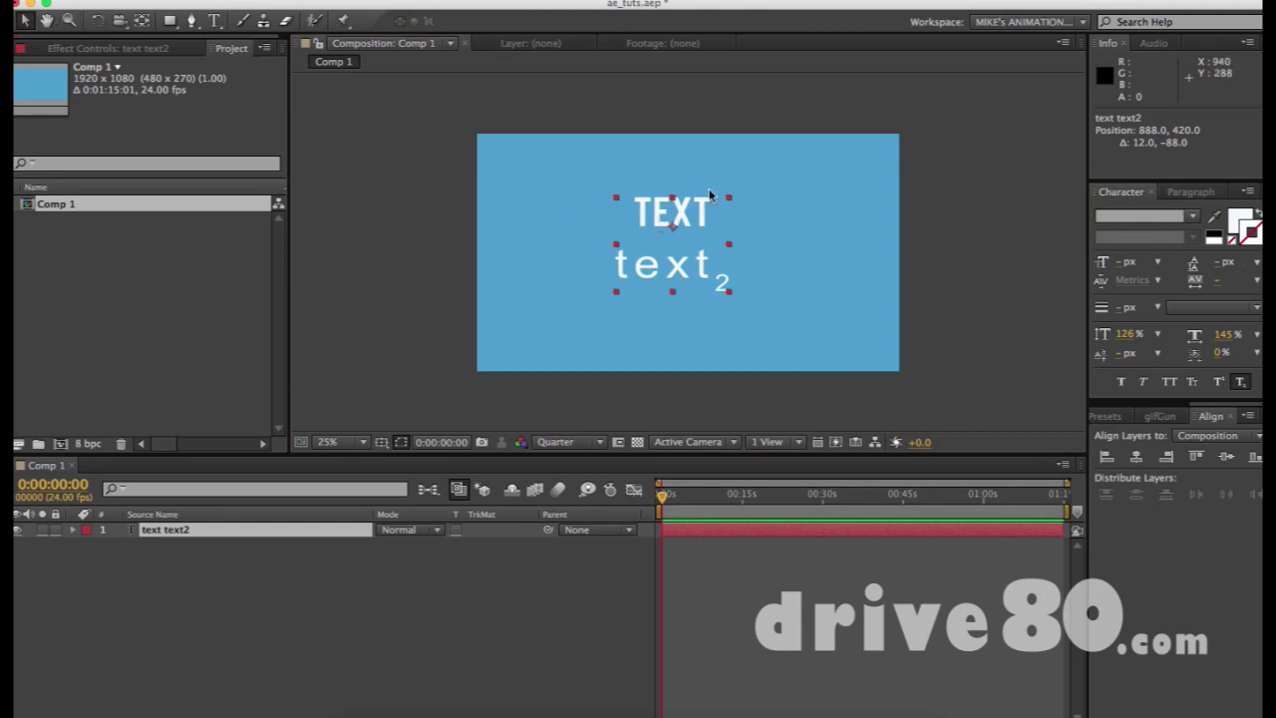
# Try left, centre and right alignment and adjust the left indent in the Paragraph panel
pyautogui.click(1195, 190)
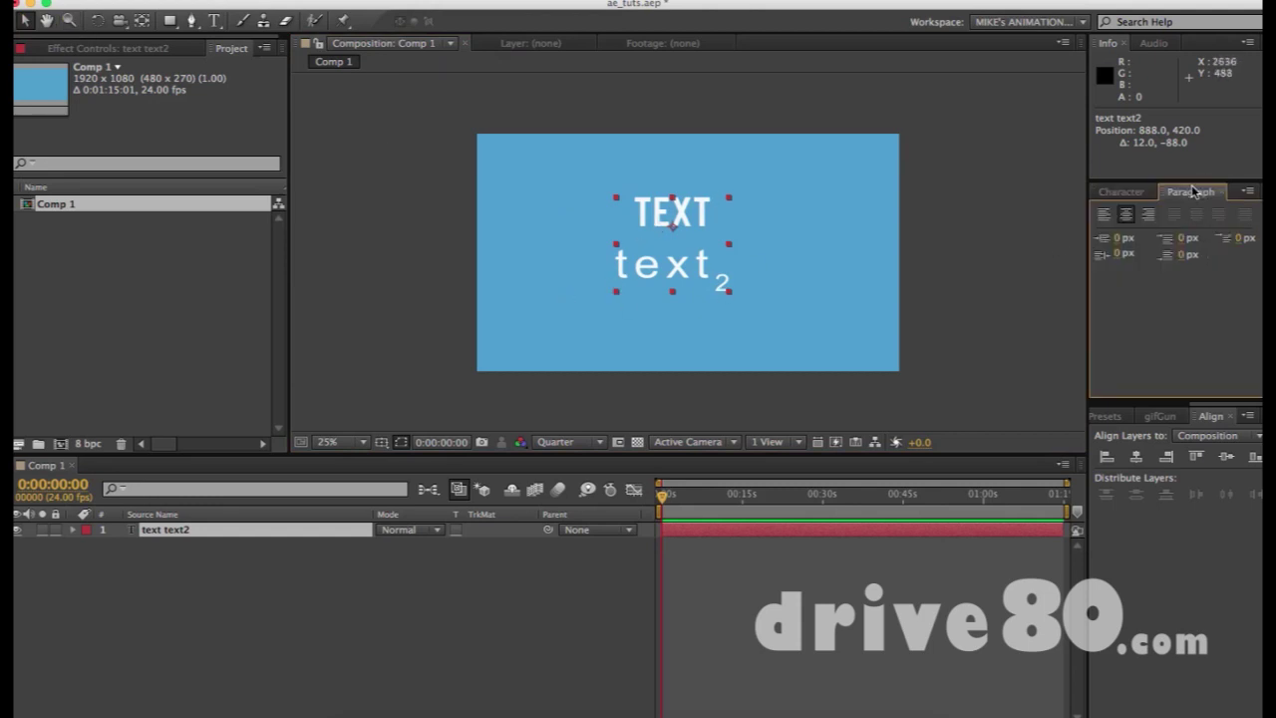
pyautogui.click(1104, 215)
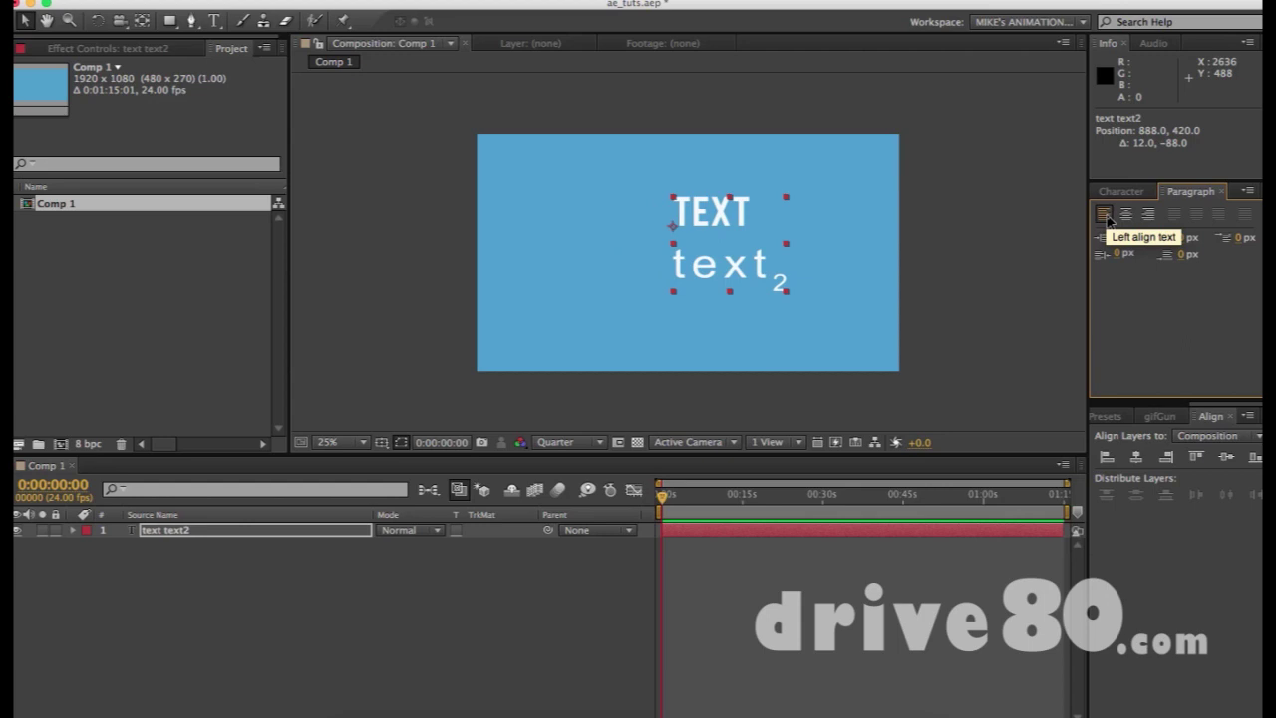
pyautogui.click(1125, 214)
pyautogui.click(1149, 215)
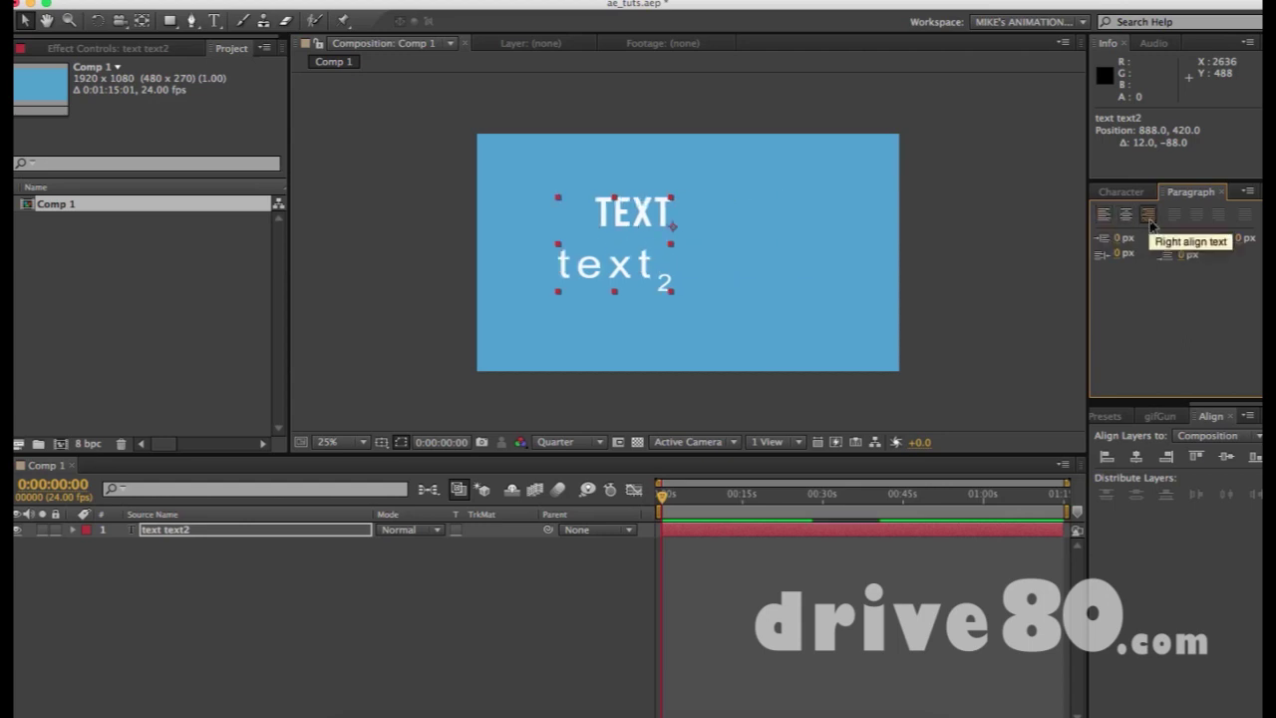
pyautogui.moveTo(1118, 239); pyautogui.dragTo(1191, 240)
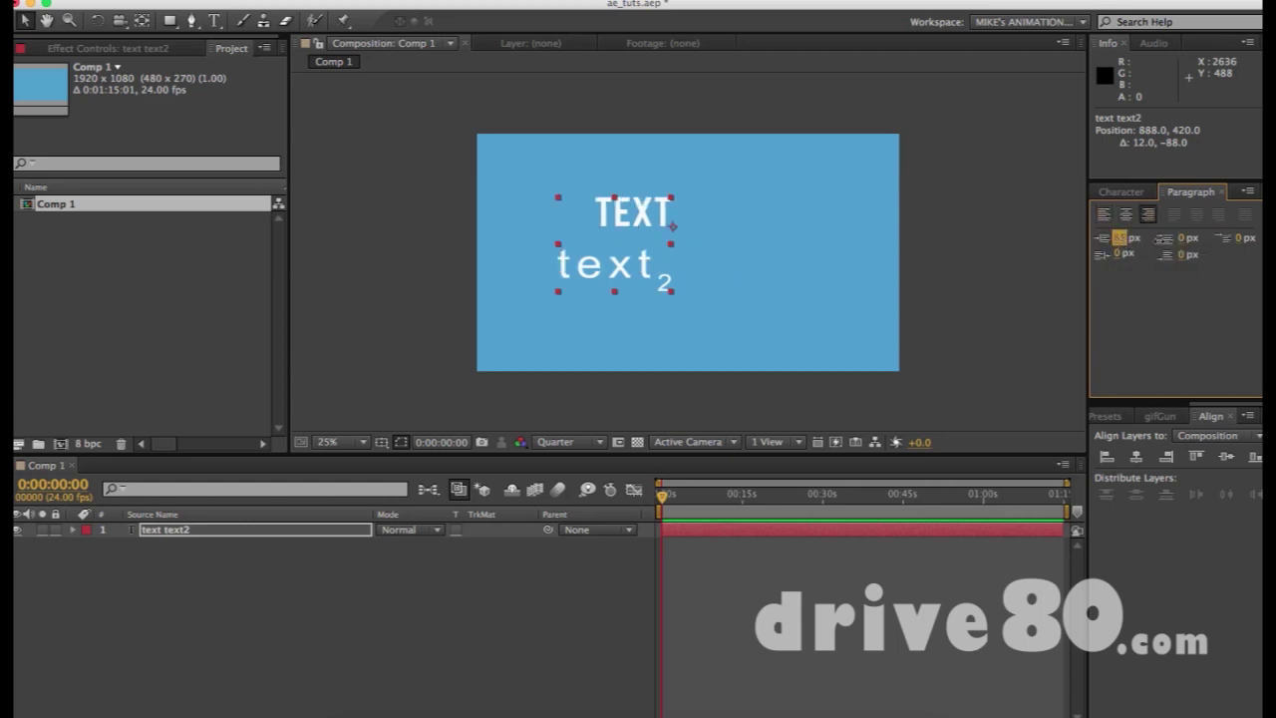
pyautogui.click(1103, 215)
pyautogui.hotkey('shift', 'Up')
pyautogui.hotkey('shift', 'Up')
pyautogui.hotkey('shift', 'Up')
pyautogui.hotkey('shift', 'Up')
pyautogui.hotkey('shift', 'Up')
pyautogui.hotkey('shift', 'Up')
pyautogui.hotkey('shift', 'Up')
pyautogui.hotkey('shift', 'Up')
pyautogui.hotkey('shift', 'Up')
pyautogui.hotkey('shift', 'Up')
pyautogui.hotkey('shift', 'Up')
pyautogui.hotkey('shift', 'Up')
pyautogui.hotkey('shift', 'Down')
pyautogui.hotkey('shift', 'Down')
pyautogui.hotkey('shift', 'Down')
pyautogui.hotkey('shift', 'Down')
pyautogui.hotkey('shift', 'Down')
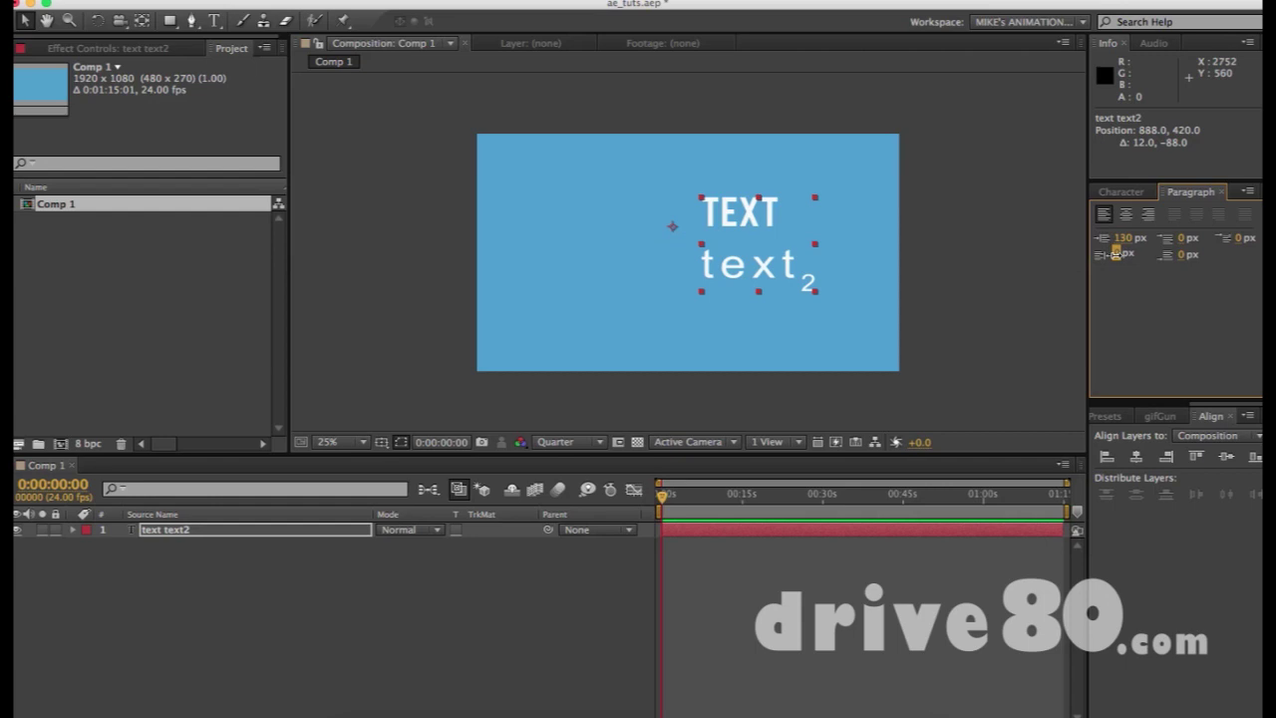
# Set the left indent and first-line indent to 0
pyautogui.click(1122, 240)
pyautogui.write('0')
pyautogui.press('Return')
pyautogui.moveTo(1118, 254); pyautogui.dragTo(1186, 238)
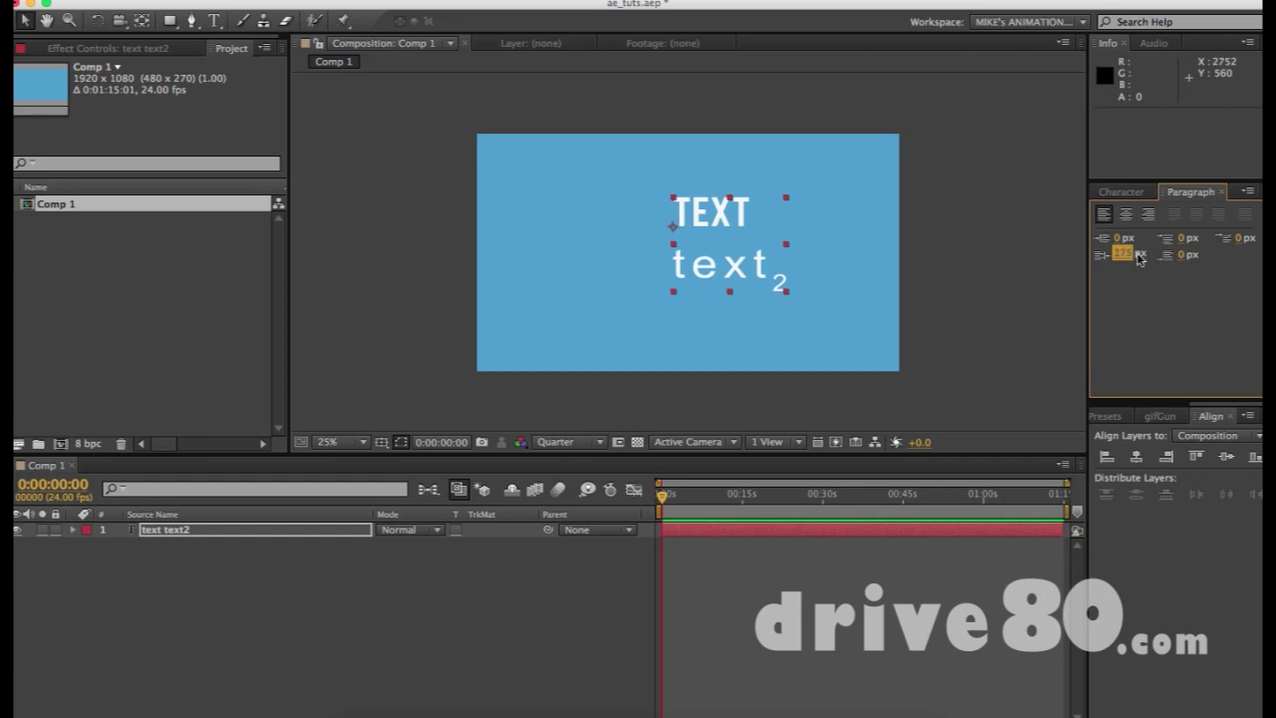
pyautogui.write('0')
# Set the space before and space after the paragraph to 0
pyautogui.moveTo(1180, 247); pyautogui.dragTo(1229, 254)
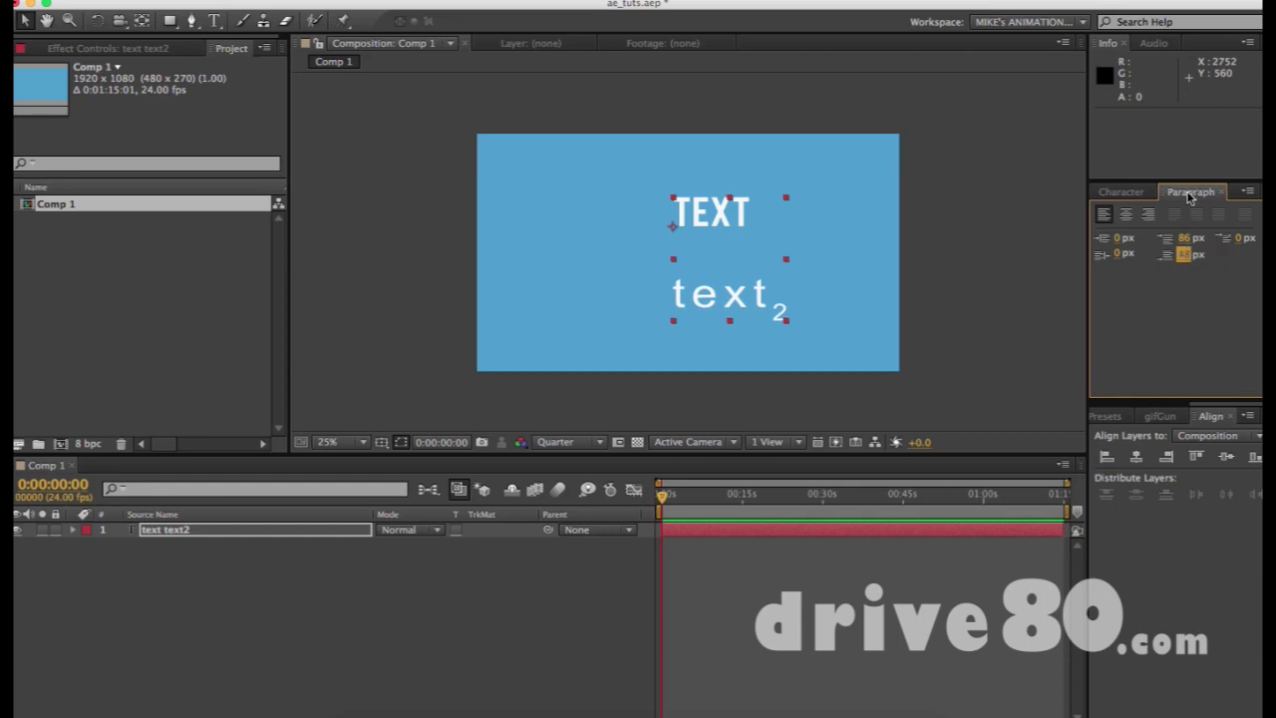
pyautogui.click(1184, 237)
pyautogui.write('0')
pyautogui.press('Tab')
pyautogui.press('Tab')
pyautogui.press('Tab')
pyautogui.write('0')
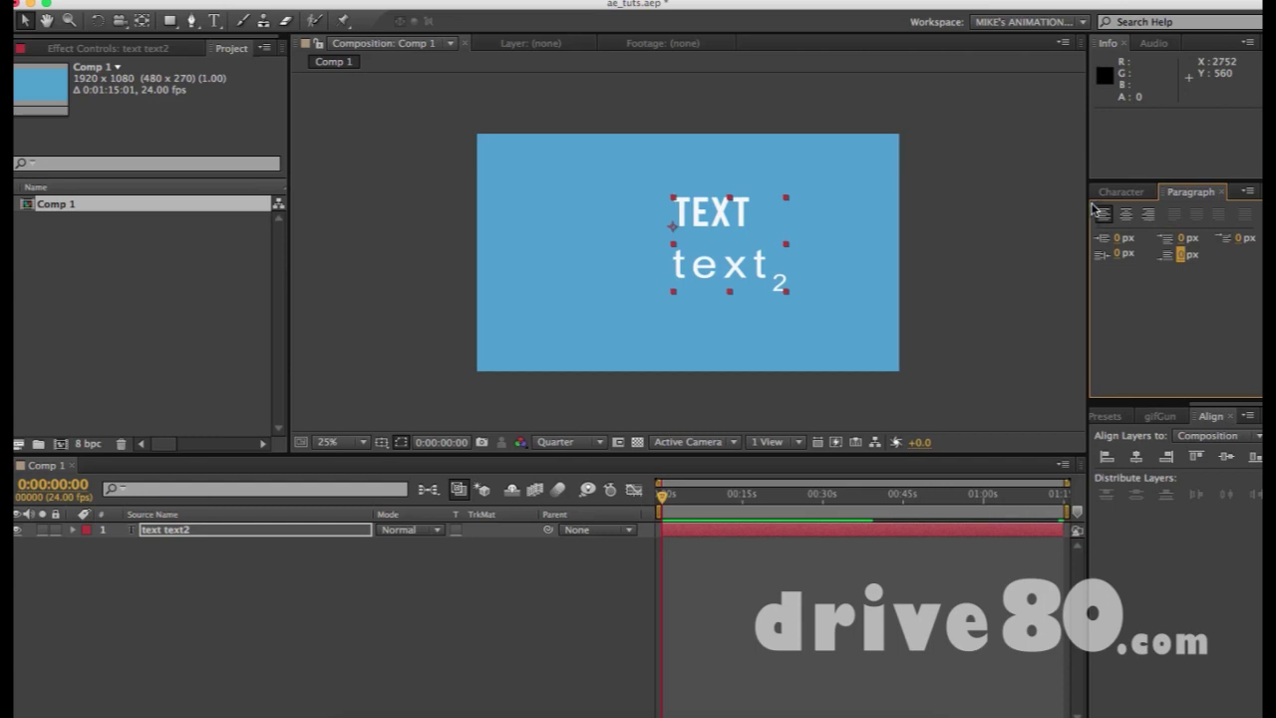
# Return the paragraph to left alignment and reselect the TEXT/text2 layer
pyautogui.click(1126, 214)
pyautogui.click(1148, 214)
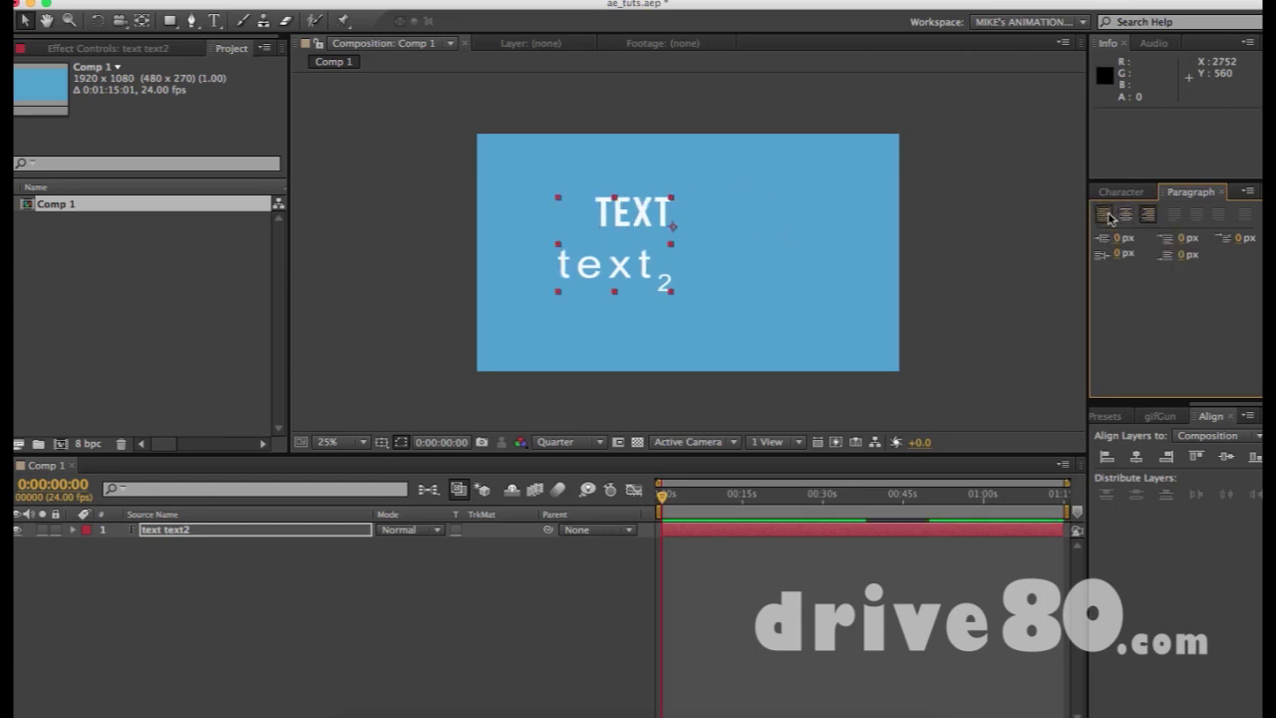
pyautogui.click(1106, 214)
pyautogui.click(1120, 192)
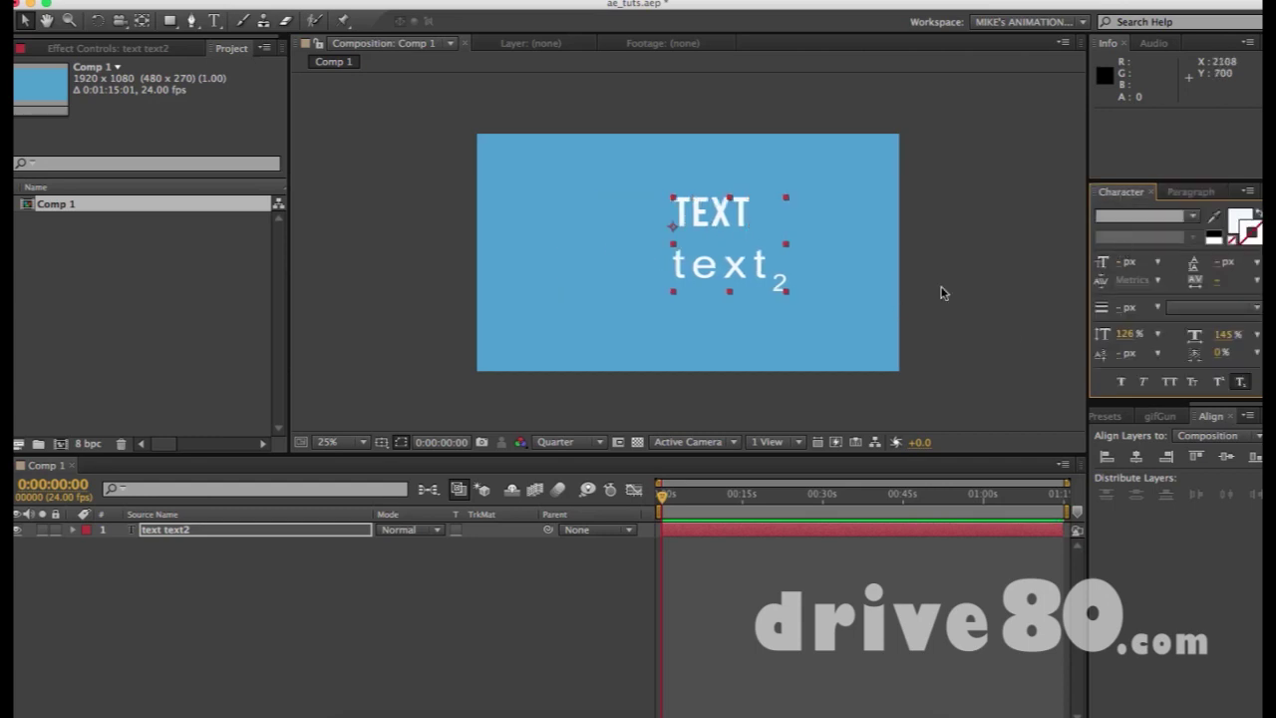
pyautogui.click(943, 292)
pyautogui.click(739, 236)
# Move the TEXT/text2 block toward the lower left of the comp
pyautogui.moveTo(740, 236); pyautogui.dragTo(681, 236)
pyautogui.click(822, 213)
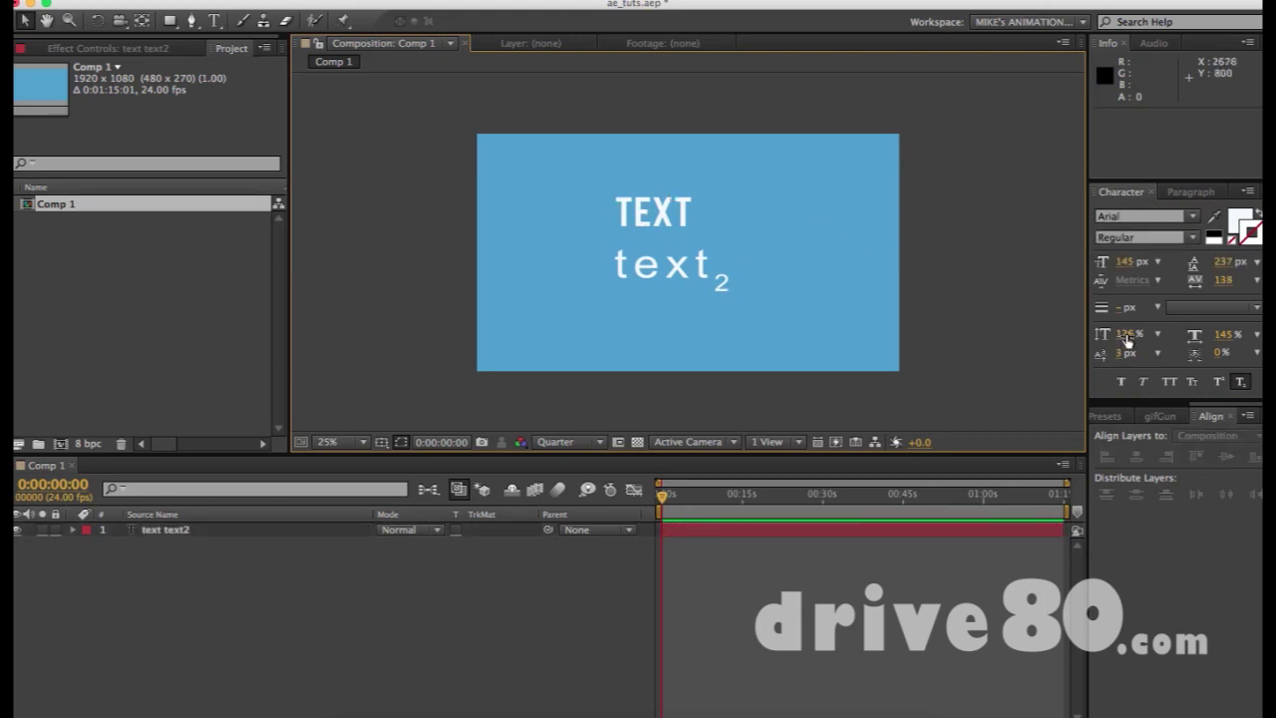
pyautogui.click(661, 223)
pyautogui.doubleClick(661, 223)
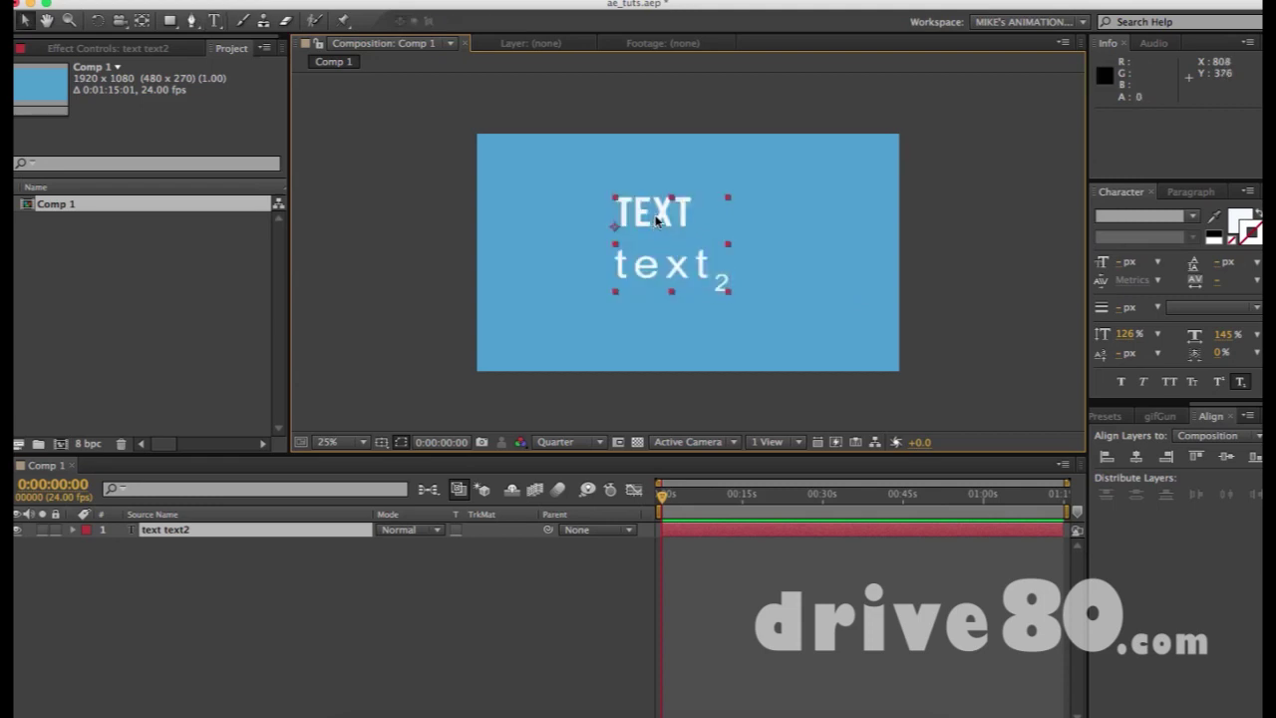
pyautogui.moveTo(656, 224); pyautogui.dragTo(571, 271)
# Add a new text layer near the top containing the e-mail address
pyautogui.click(674, 199)
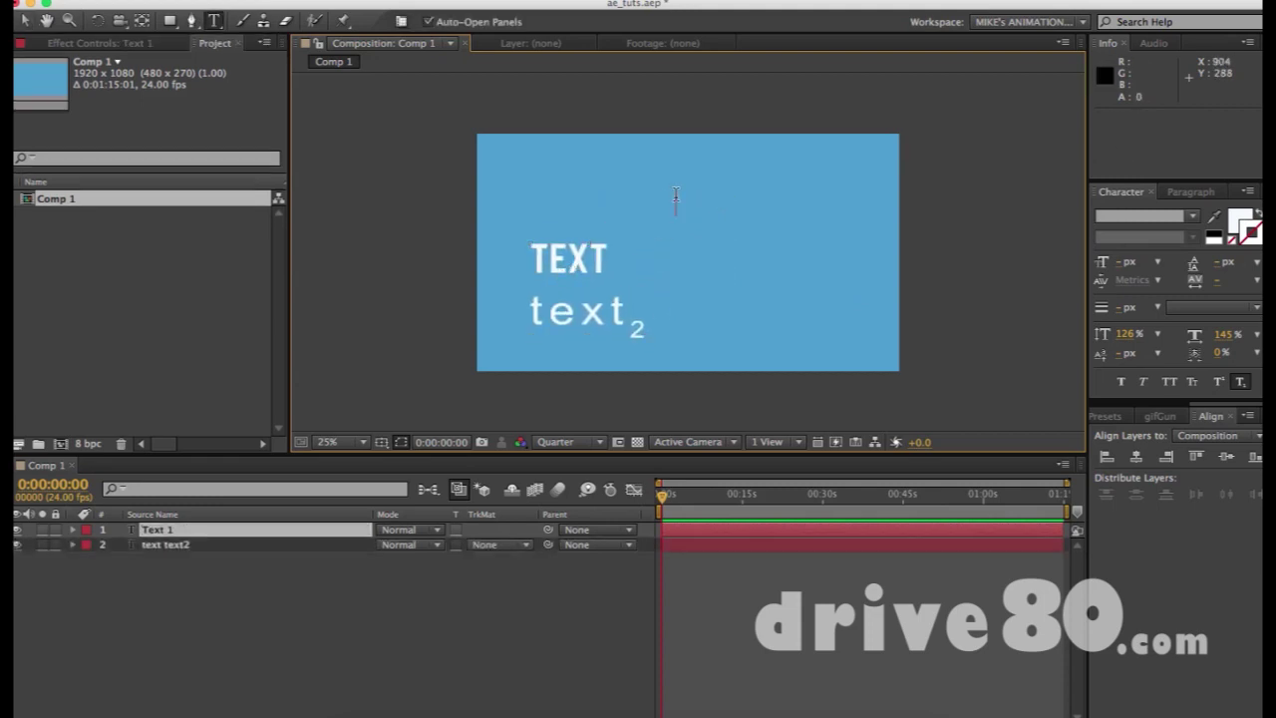
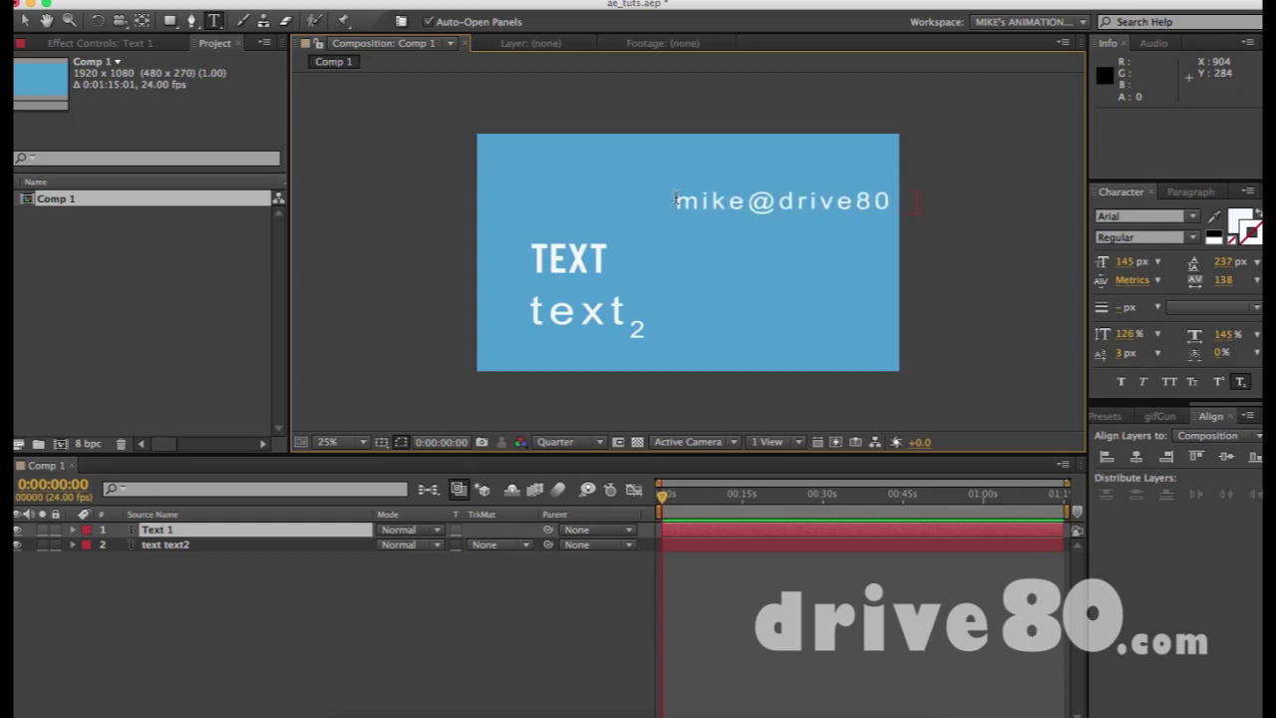
pyautogui.press('super+Return')
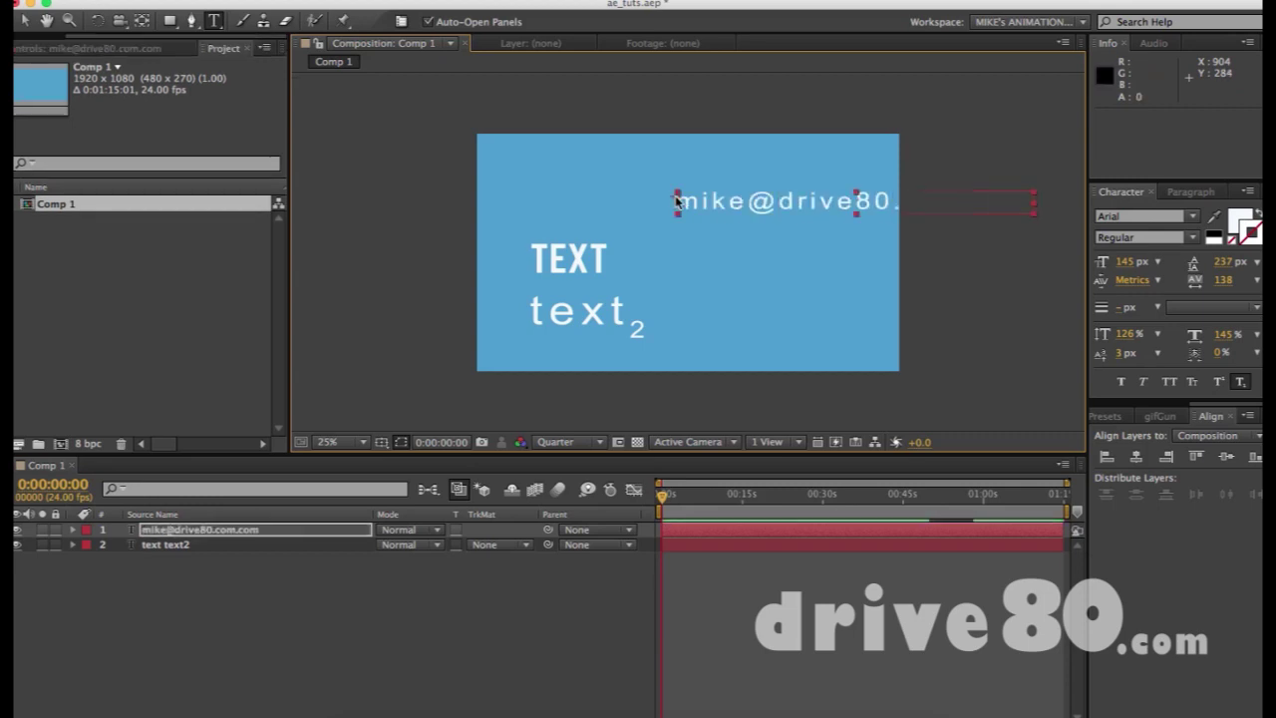
pyautogui.press('super+a')
# Select all of the e-mail text and reset its tracking to 0
pyautogui.doubleClick(728, 202)
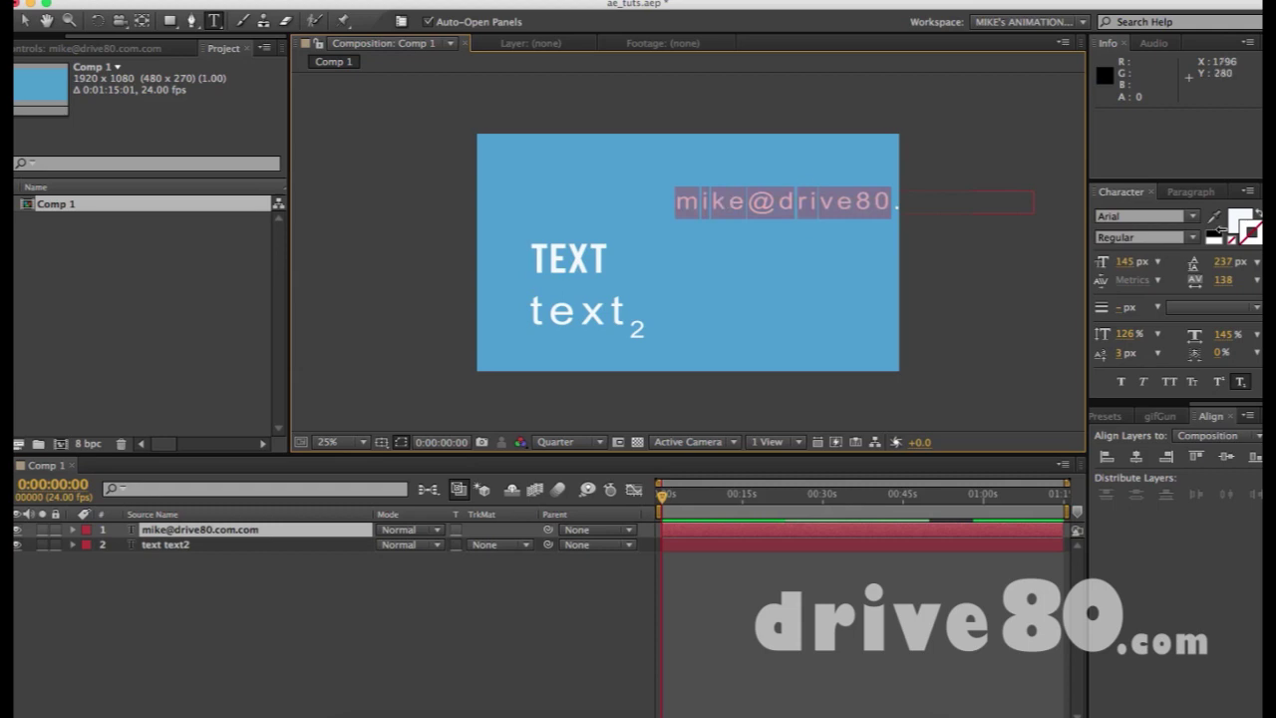
pyautogui.moveTo(1222, 279); pyautogui.dragTo(1208, 286)
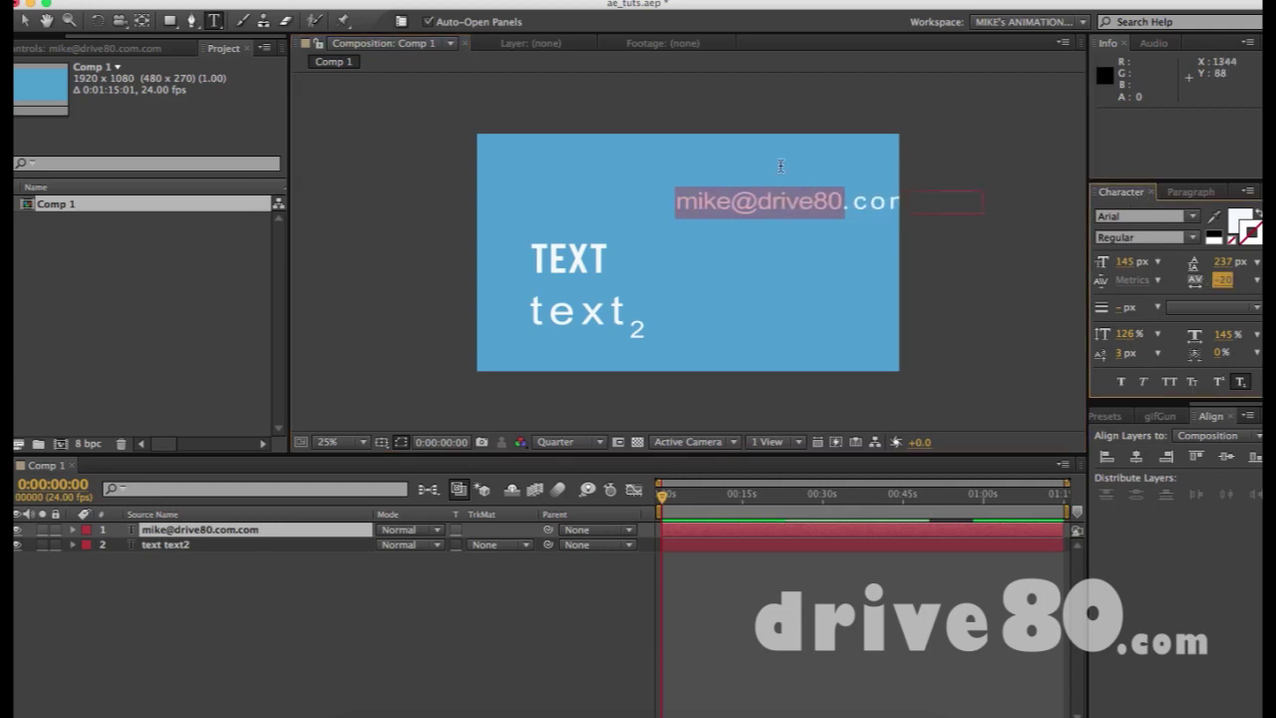
pyautogui.click(812, 208)
pyautogui.press('super+a')
pyautogui.click(1216, 283)
pyautogui.write('0')
pyautogui.press('Return')
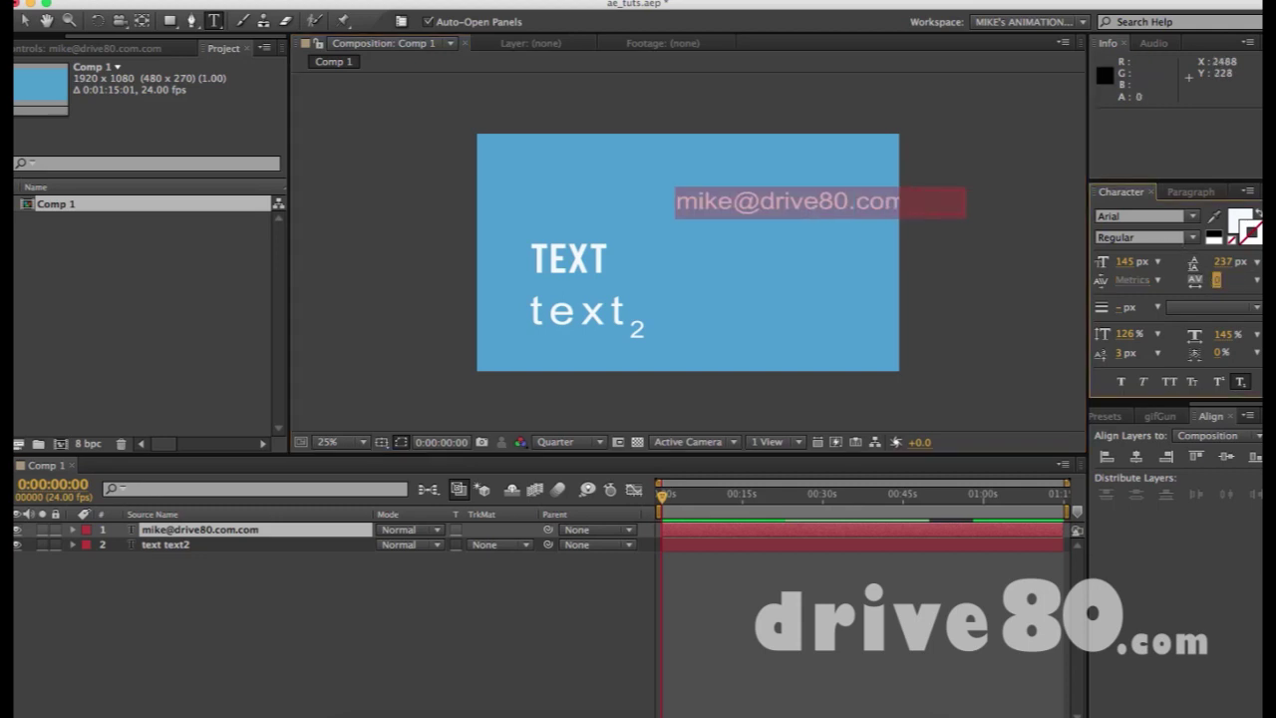
# Move the e-mail text inside the comp and delete the extra trailing .com
pyautogui.moveTo(701, 203); pyautogui.dragTo(618, 197)
pyautogui.doubleClick(618, 197)
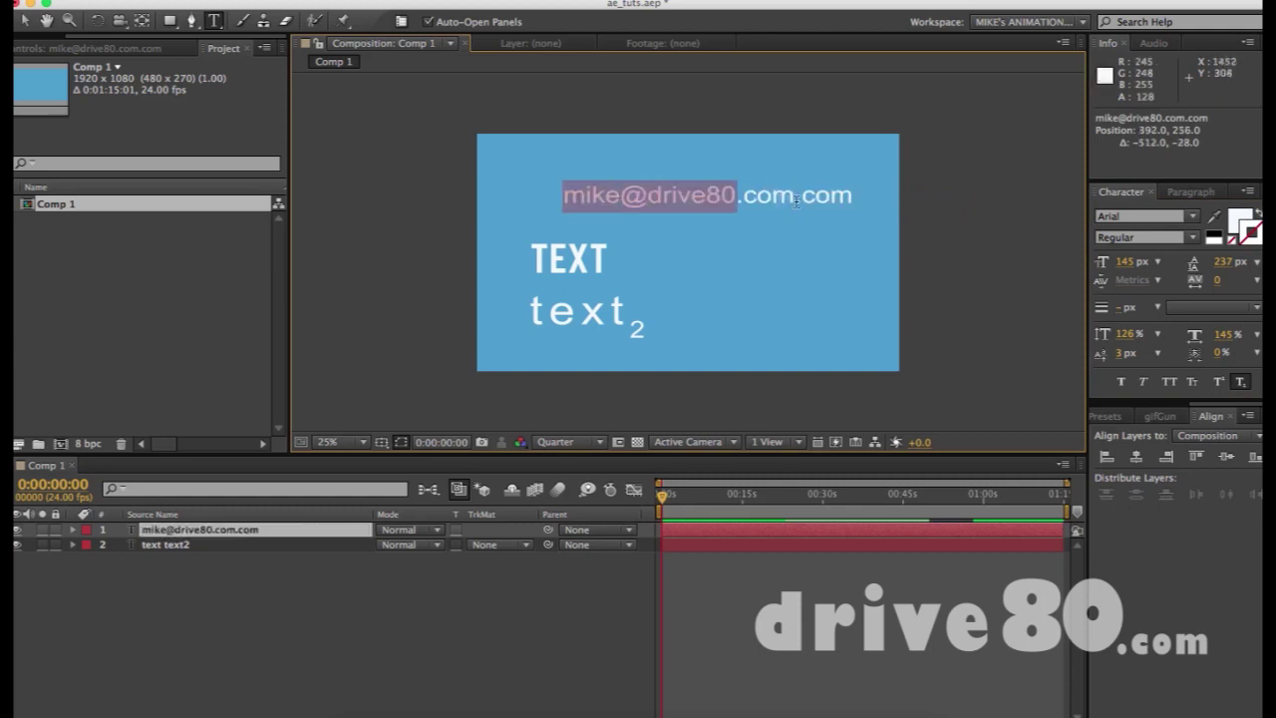
pyautogui.moveTo(795, 197); pyautogui.dragTo(920, 206)
pyautogui.press('BackSpace')
# Try line spacing 0 and 100% vertical and horizontal scale on the e-mail text, then undo
pyautogui.press('super+a')
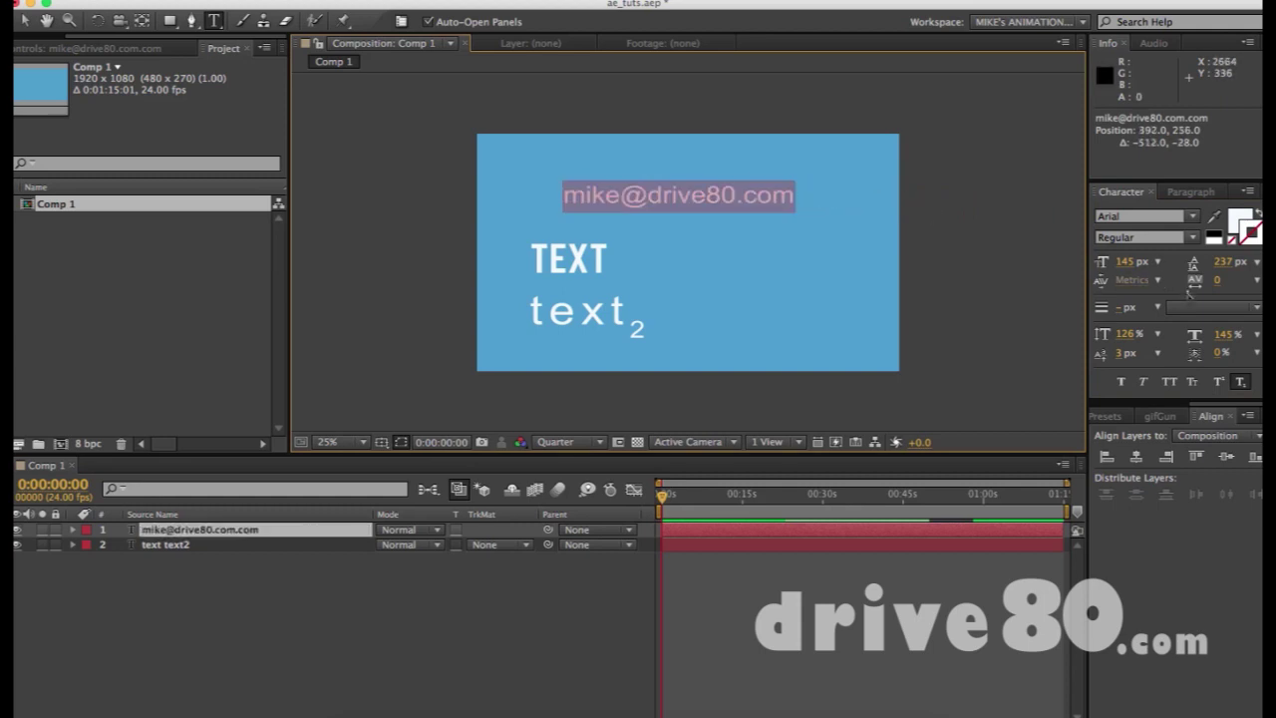
pyautogui.click(1222, 263)
pyautogui.write('0')
pyautogui.click(1122, 334)
pyautogui.write('0')
pyautogui.press('Tab')
pyautogui.hotkey('shift', 'Tab')
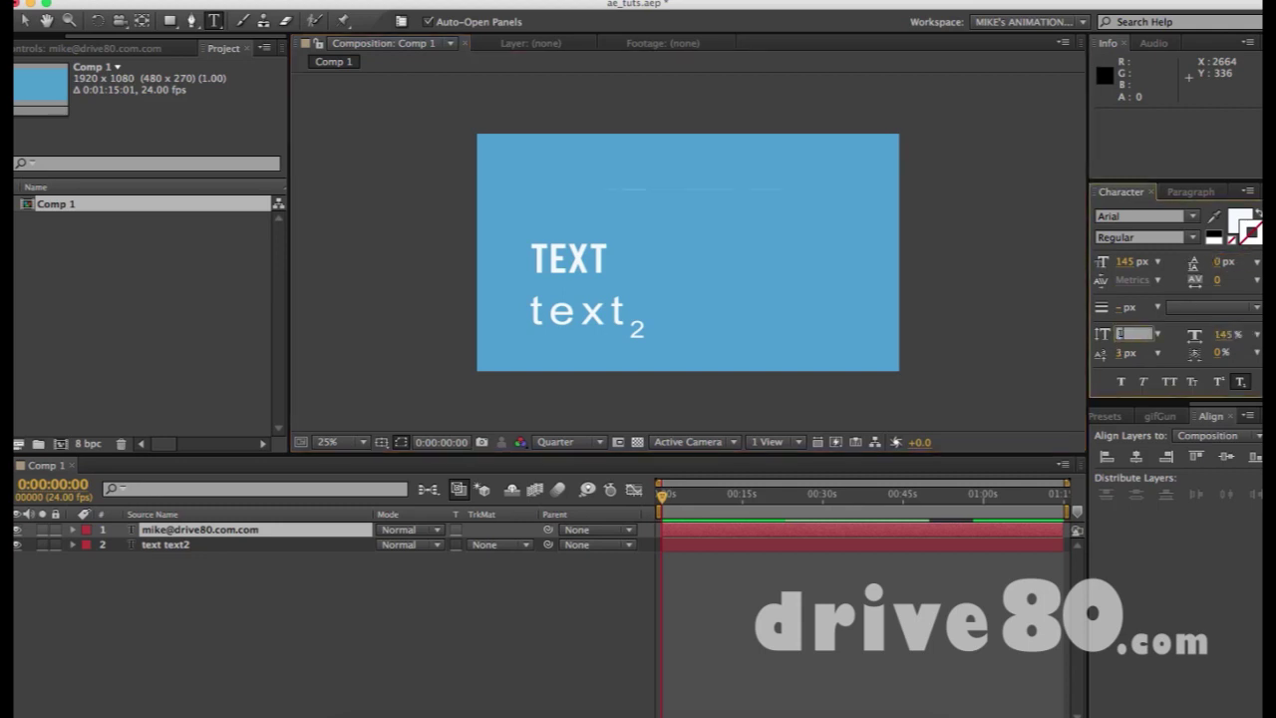
pyautogui.write('100')
pyautogui.press('Return')
pyautogui.press('Tab')
pyautogui.write('100')
pyautogui.press('Return')
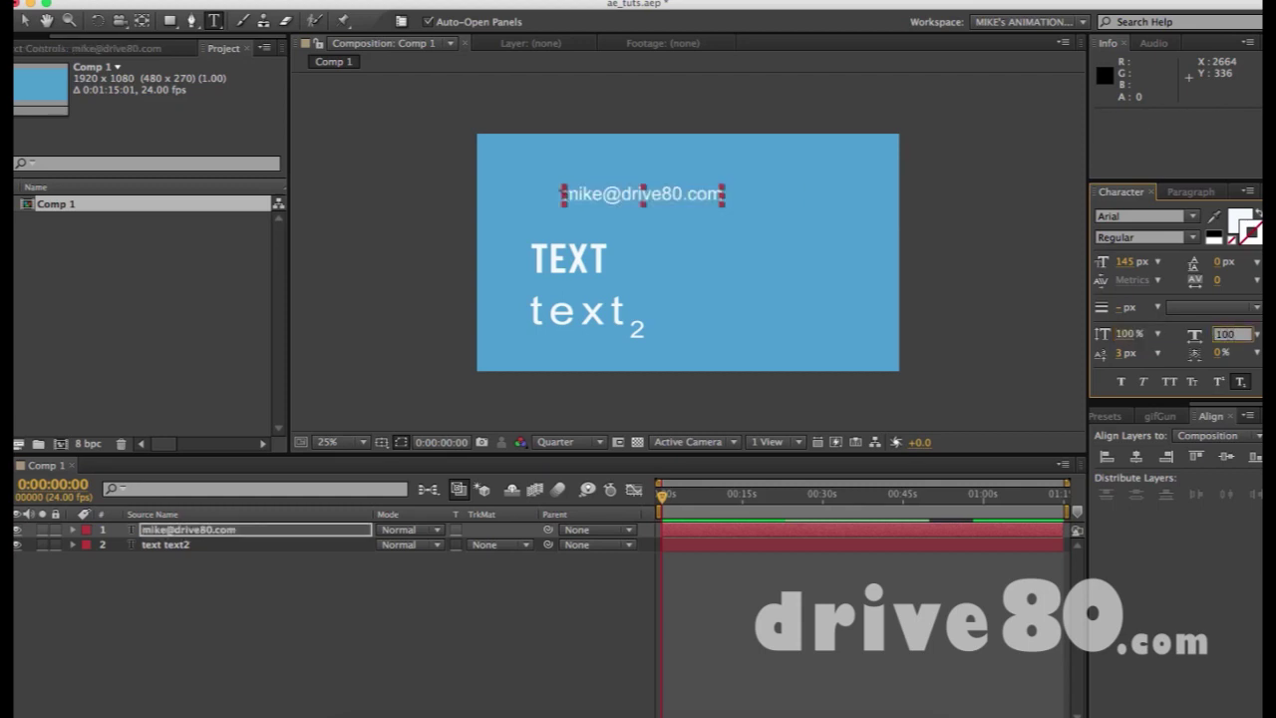
pyautogui.press('super+z')
# Delete the doubled .com from the end of the e-mail address
pyautogui.click(601, 200)
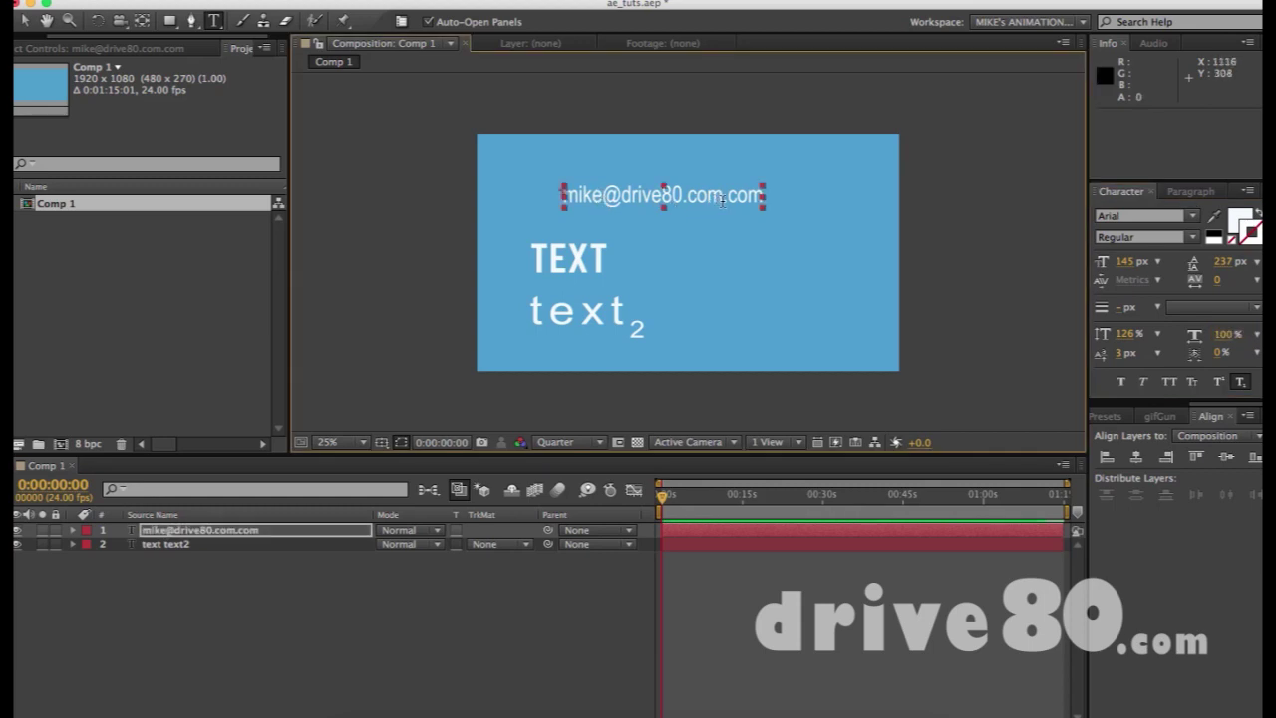
pyautogui.moveTo(725, 196); pyautogui.dragTo(798, 196)
pyautogui.press('BackSpace')
# Enlarge the e-mail text to 240 px and position it at 332, 216 near the comp's top
pyautogui.press('v')
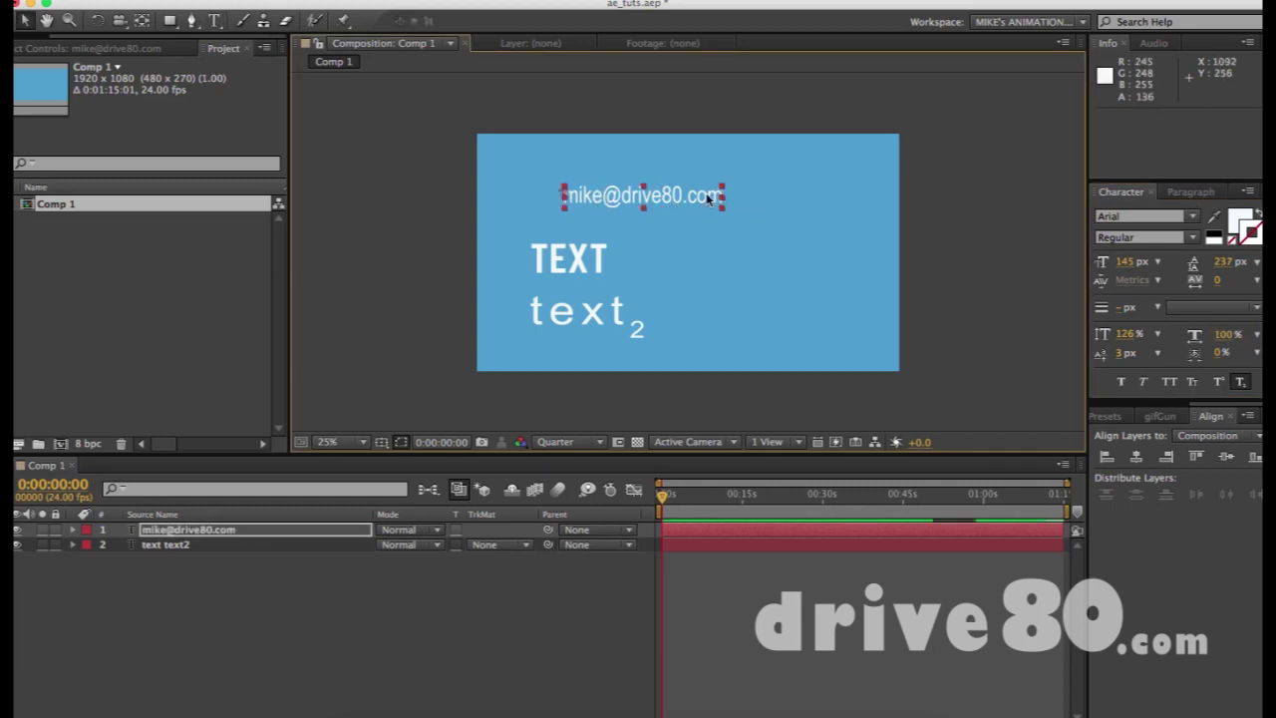
pyautogui.moveTo(689, 199); pyautogui.dragTo(726, 191)
pyautogui.moveTo(1124, 263)
pyautogui.mouseDown()
pyautogui.moveTo(1151, 267)
pyautogui.moveTo(1141, 269)
pyautogui.mouseUp()
pyautogui.moveTo(770, 206); pyautogui.dragTo(717, 202)
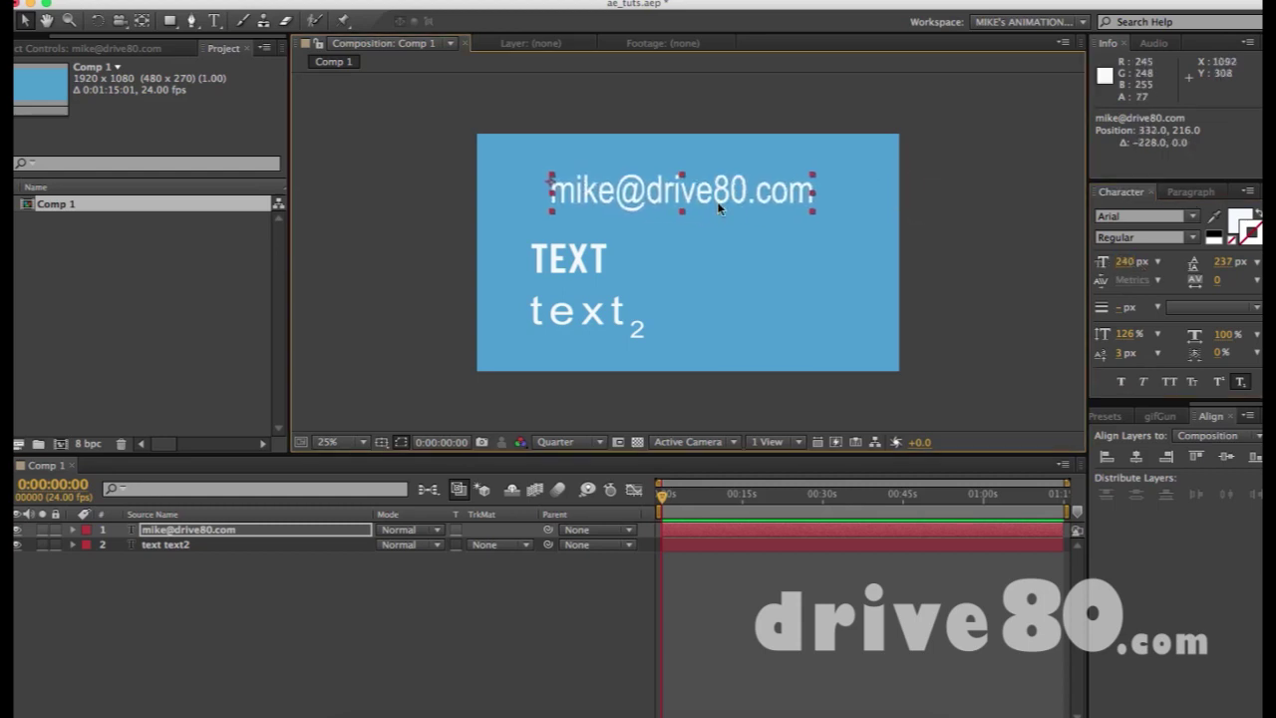
pyautogui.click(782, 280)
pyautogui.click(700, 185)
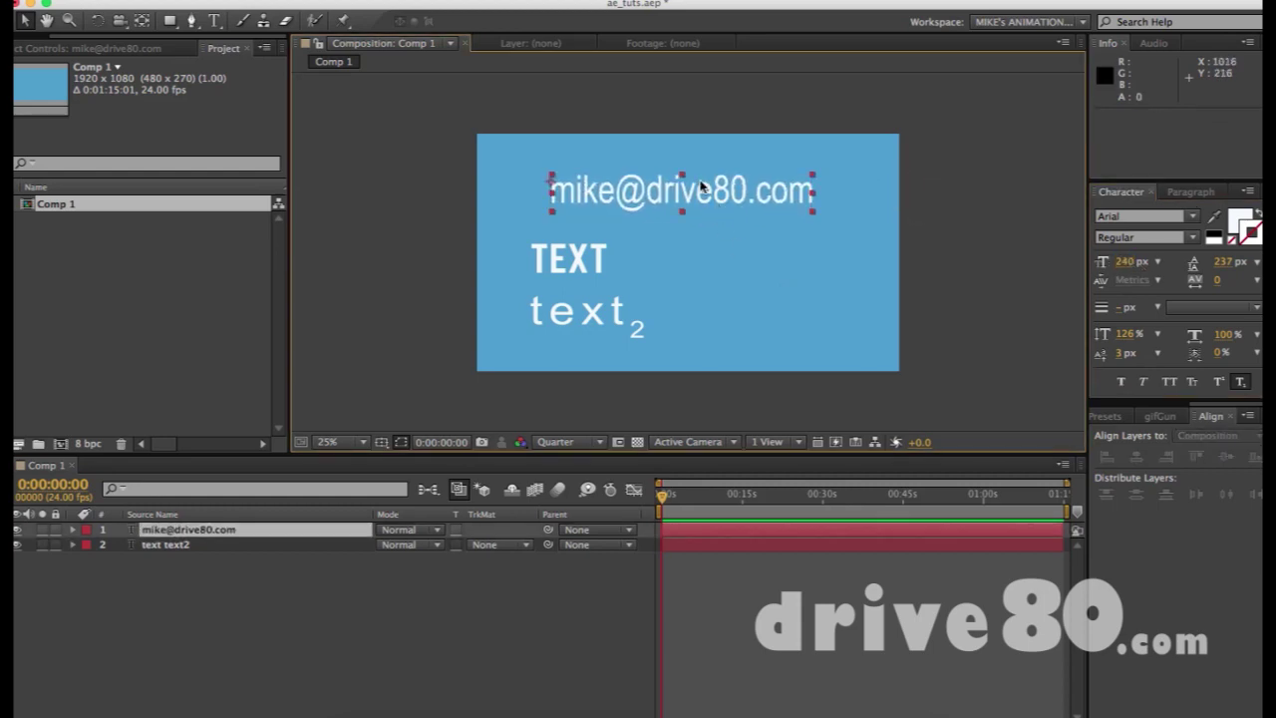
pyautogui.click(1236, 223)
# Fill the e-mail text with dark navy blue 07173B
pyautogui.click(1237, 226)
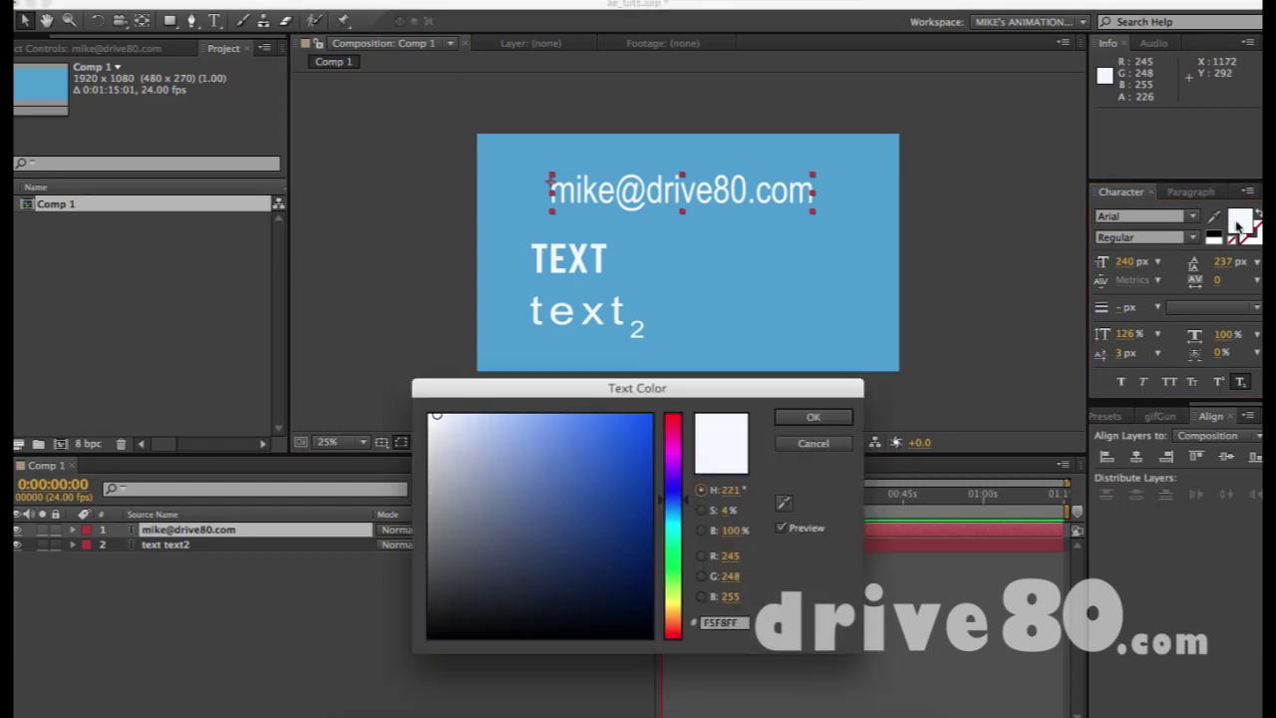
pyautogui.click(591, 439)
pyautogui.moveTo(591, 439); pyautogui.dragTo(624, 588)
pyautogui.click(814, 417)
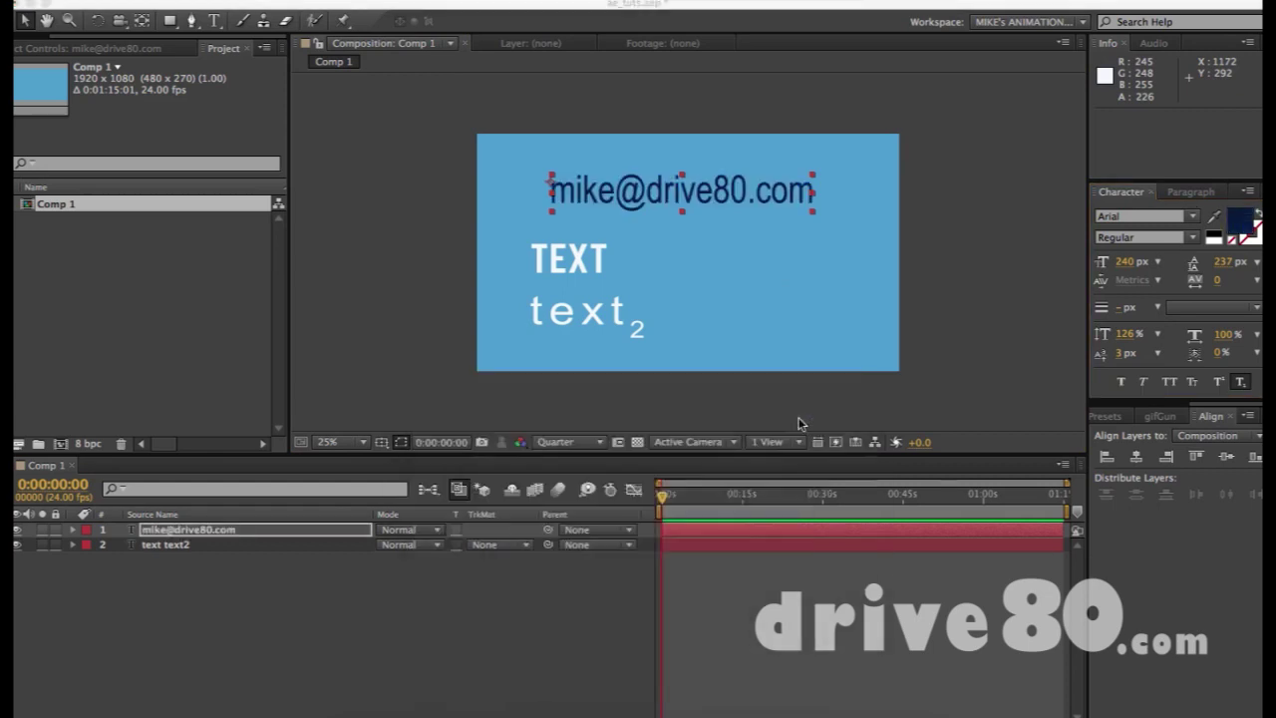
pyautogui.click(966, 217)
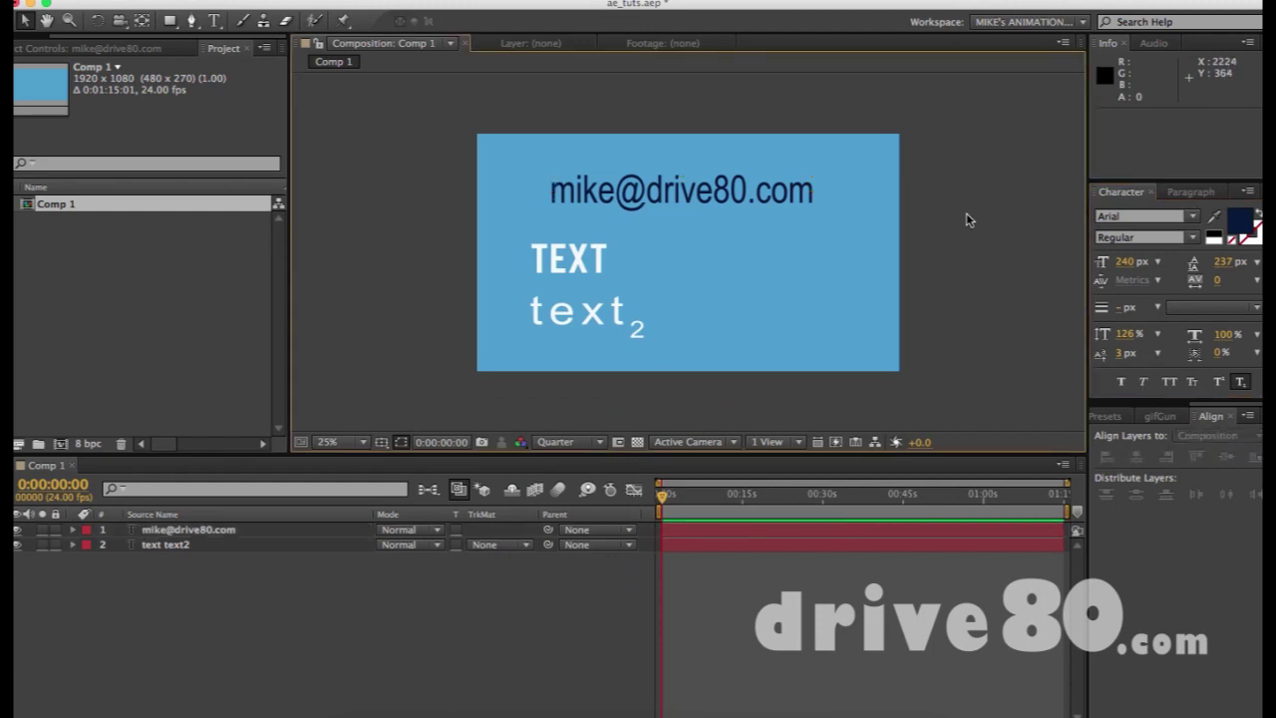
# Select the domain after the @ in the e-mail text, then exit editing with the layer selected
pyautogui.click(726, 208)
pyautogui.doubleClick(725, 206)
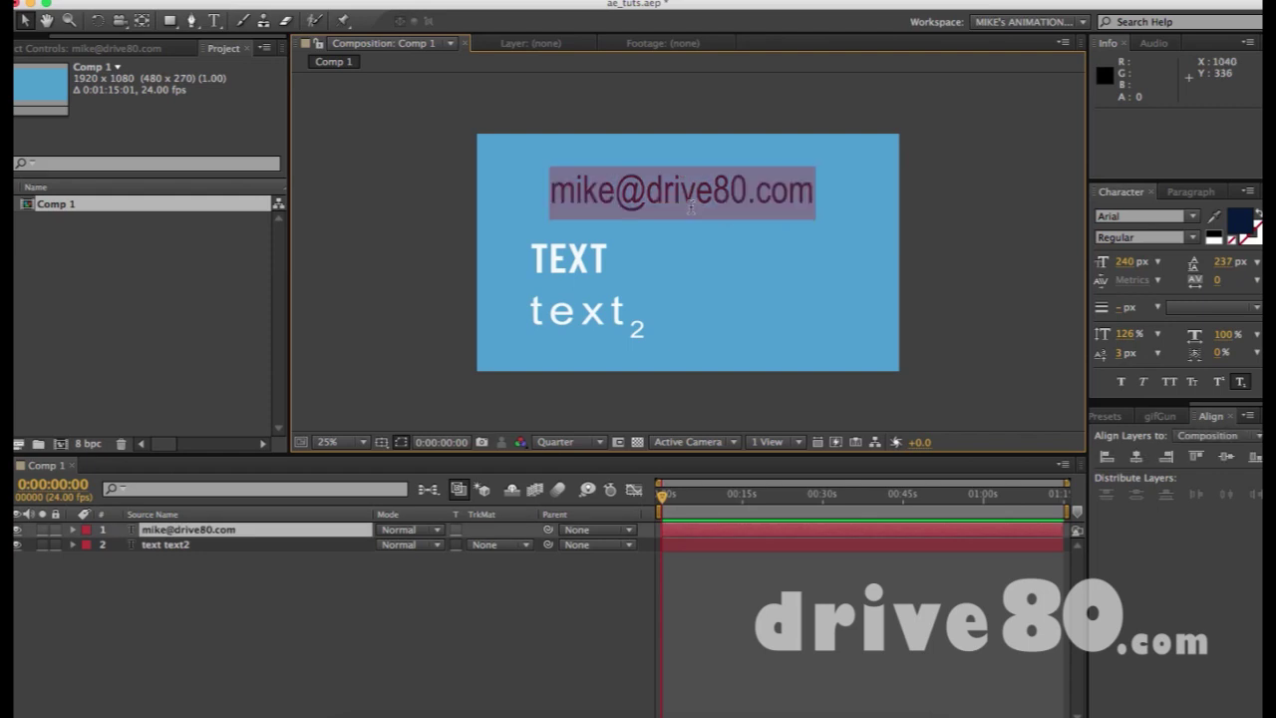
pyautogui.click(640, 178)
pyautogui.moveTo(648, 187); pyautogui.dragTo(815, 191)
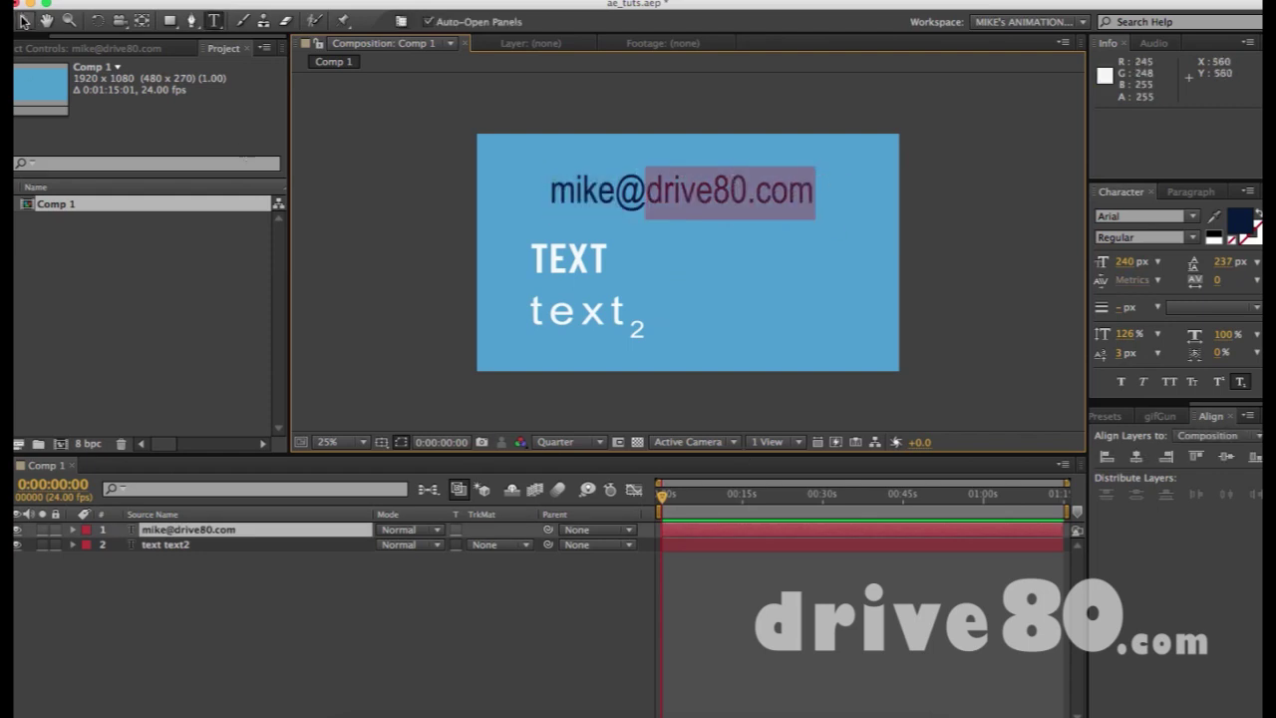
pyautogui.click(24, 21)
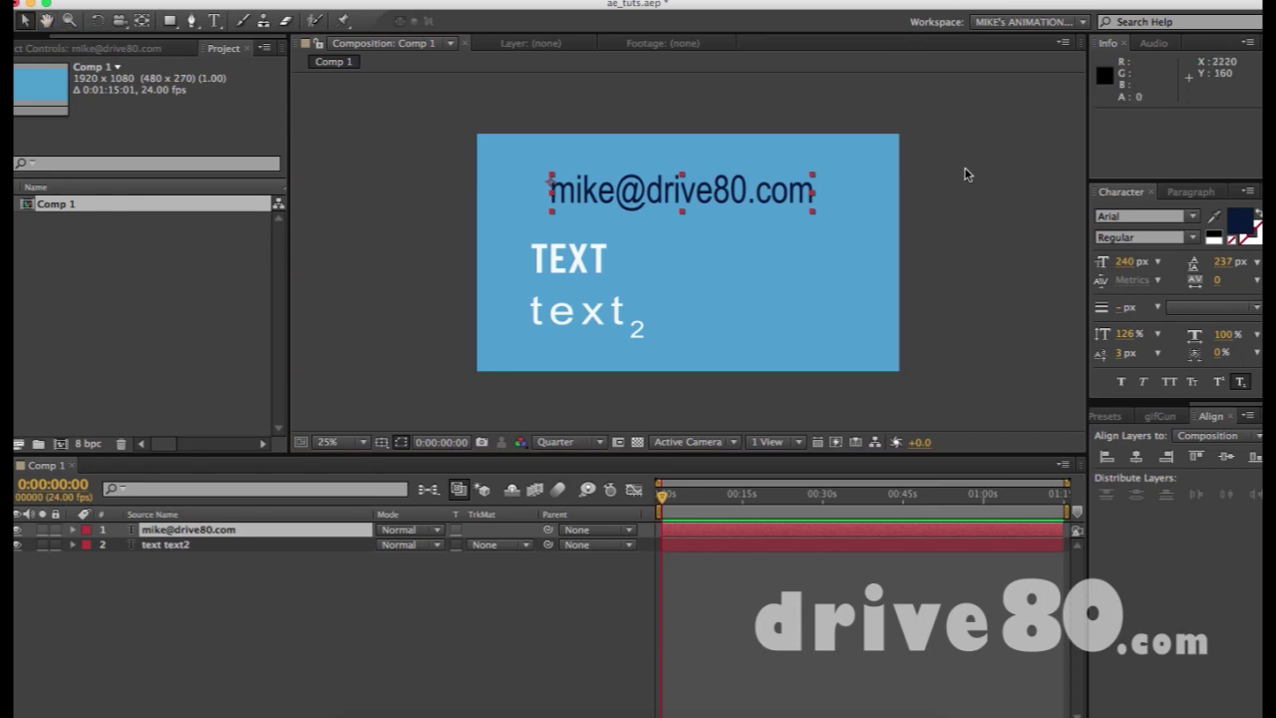